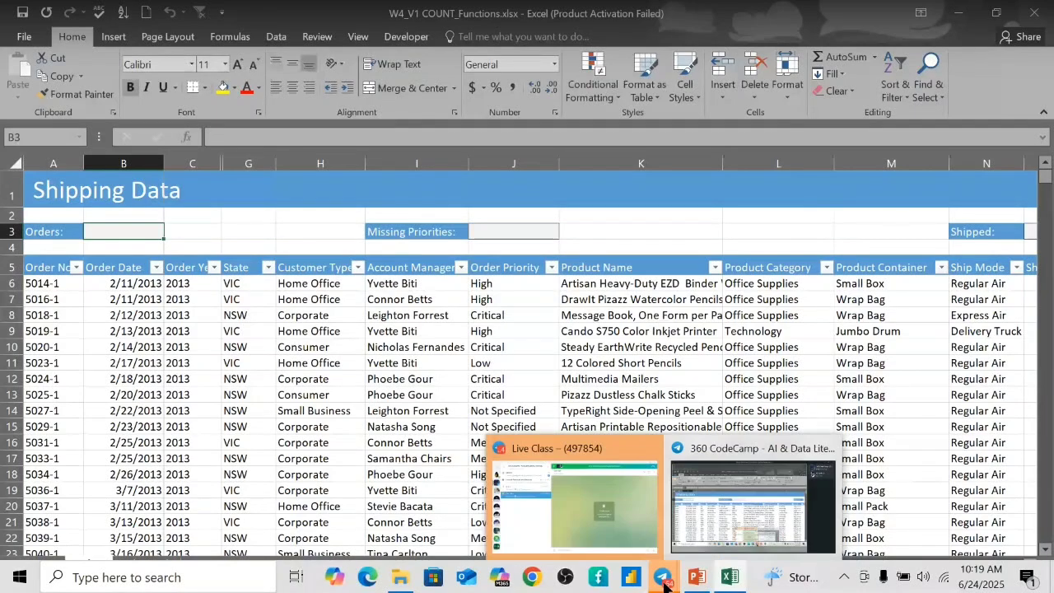
Switch over to the training chat window
click(664, 580)
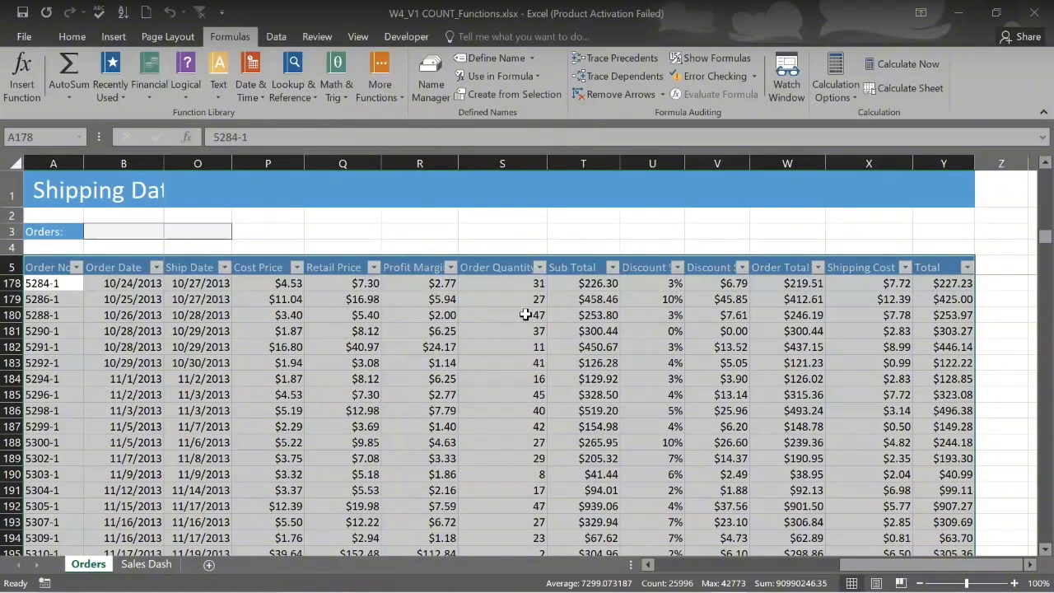
Create names from the table's top-row headers only, keeping the existing Discount name
click(532, 97)
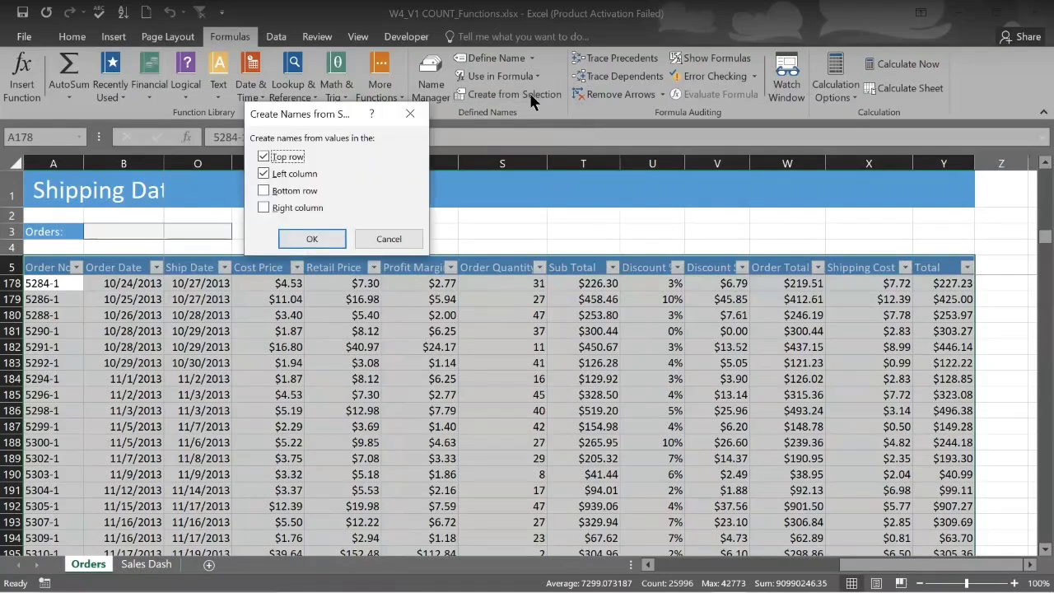
click(265, 173)
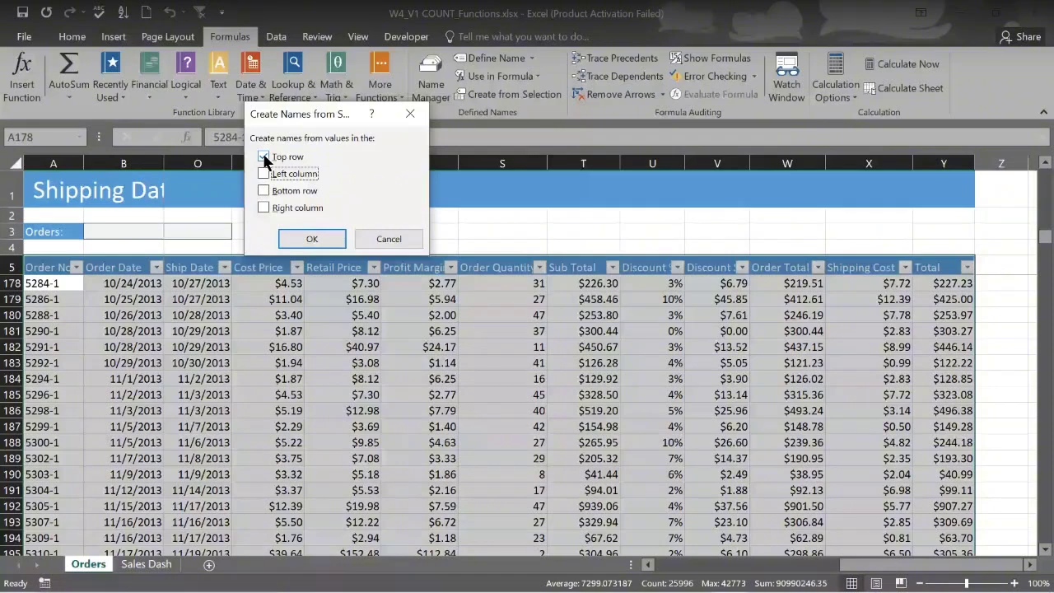
click(313, 240)
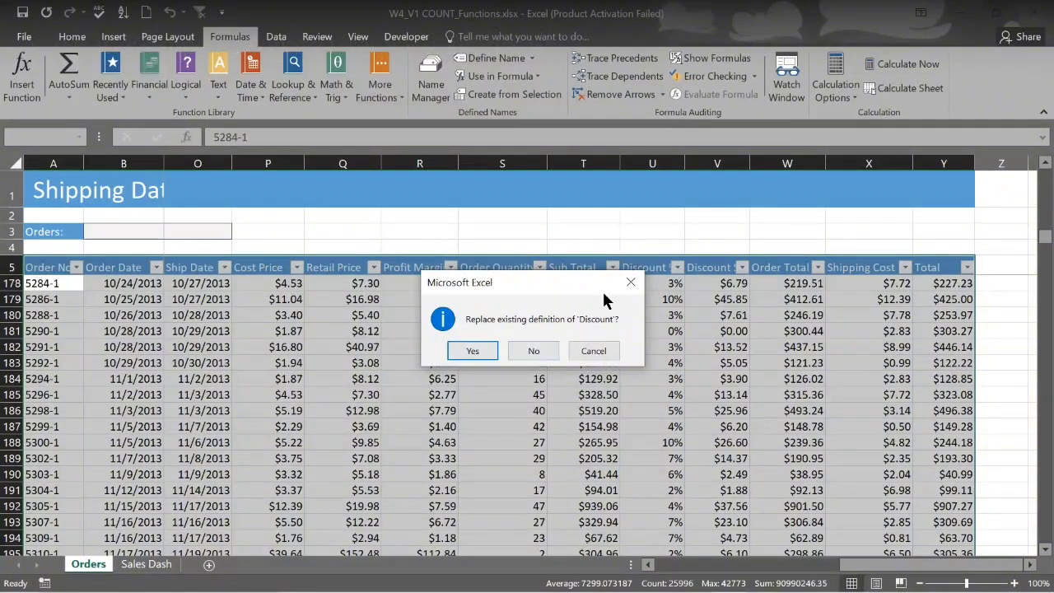
click(533, 352)
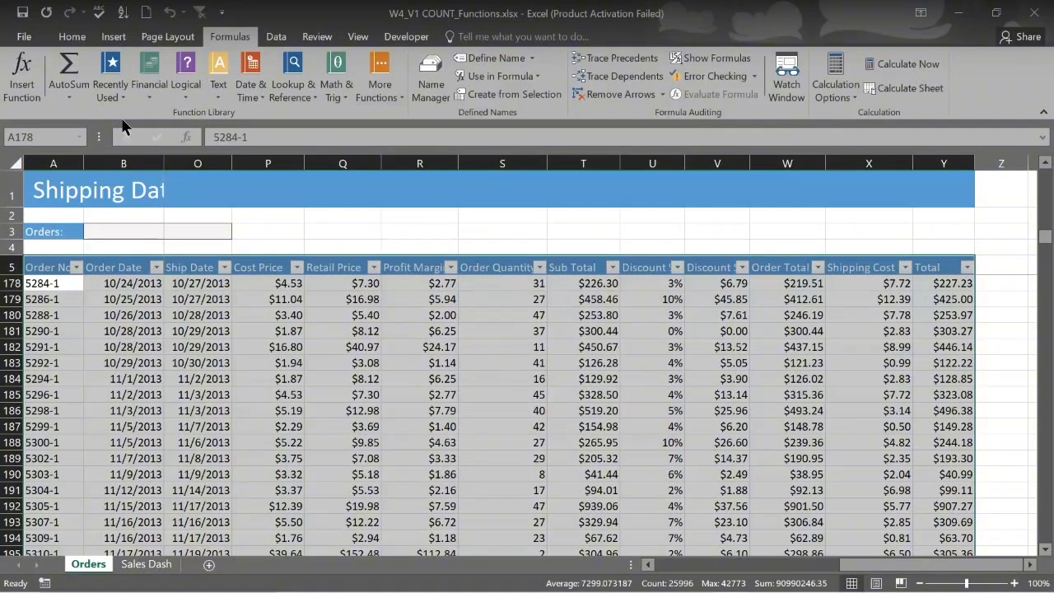
click(79, 140)
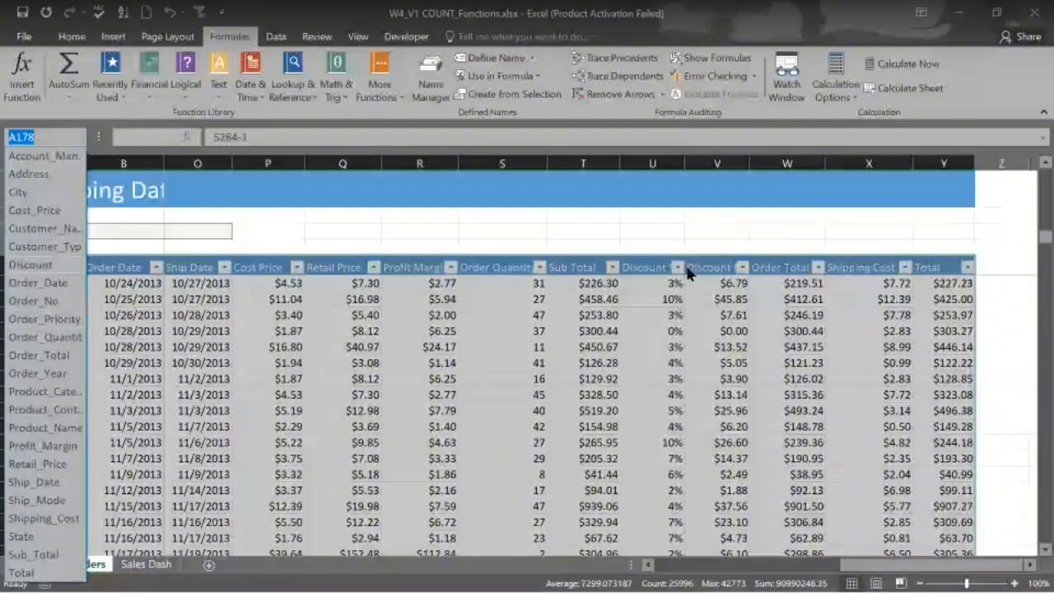
click(77, 138)
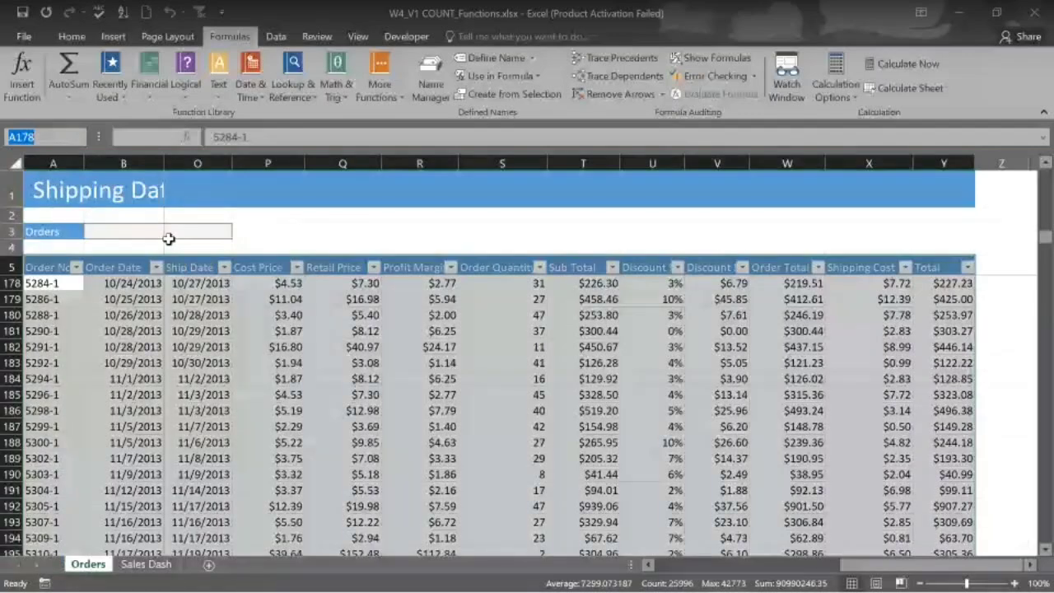
click(264, 257)
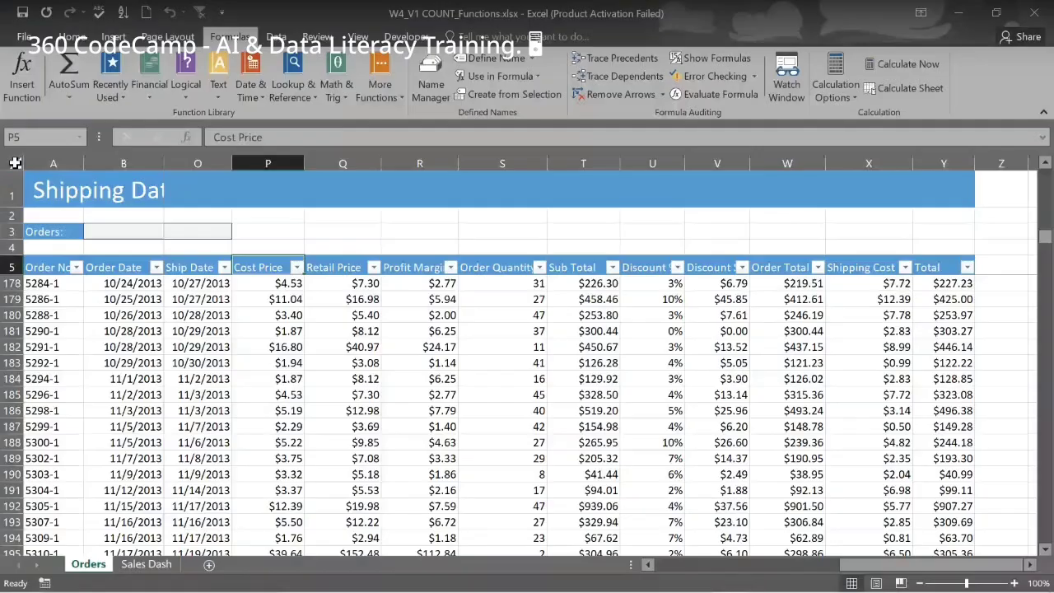
Auto-fit every column width across the whole worksheet
click(14, 162)
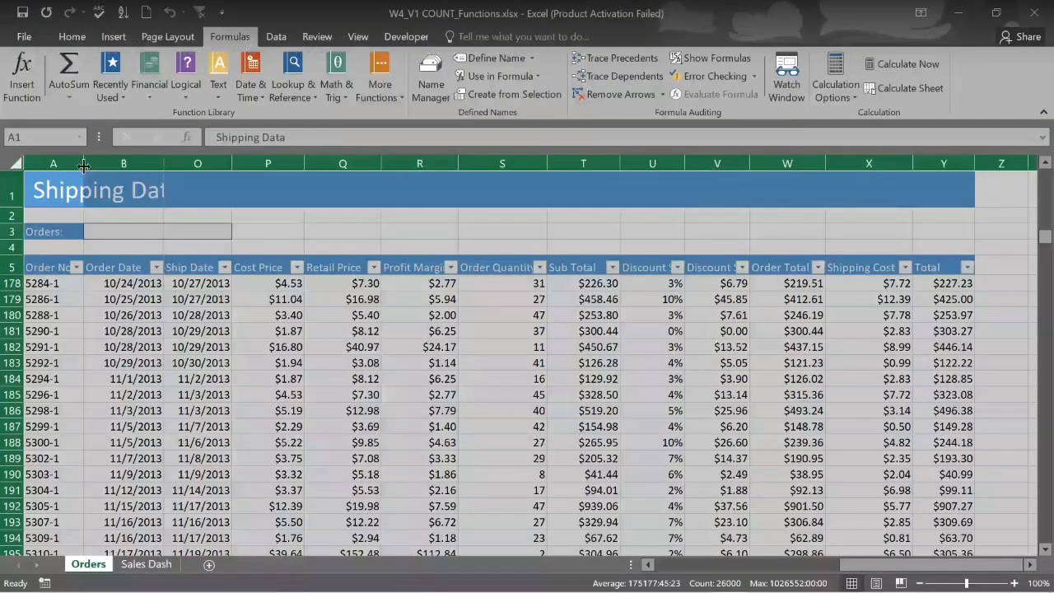
double_click(84, 163)
scroll(749, 355, right, 1)
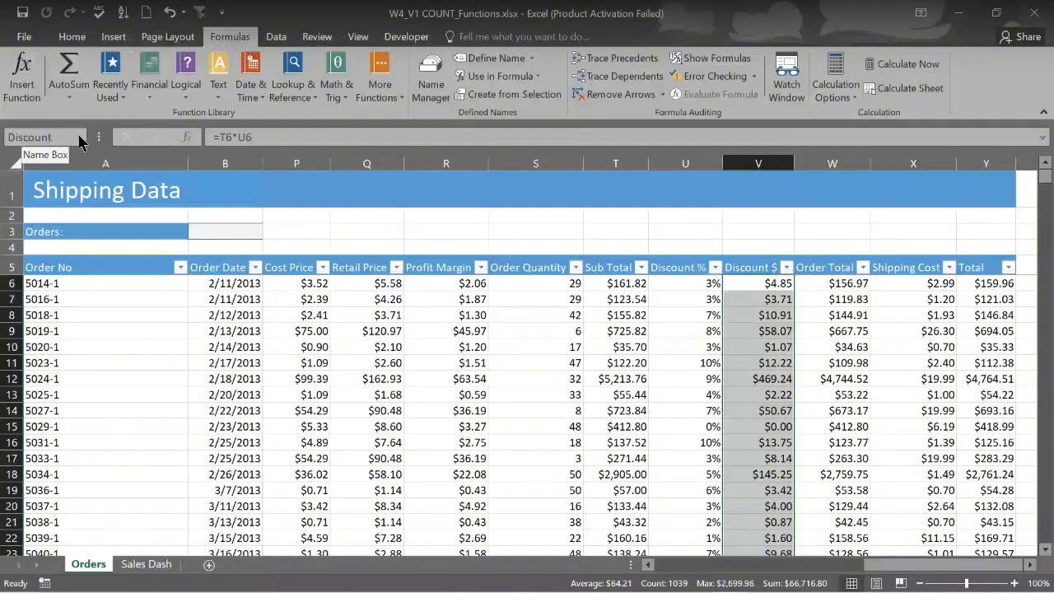
Review the list of defined range names, then select an empty cell beside the table
click(79, 141)
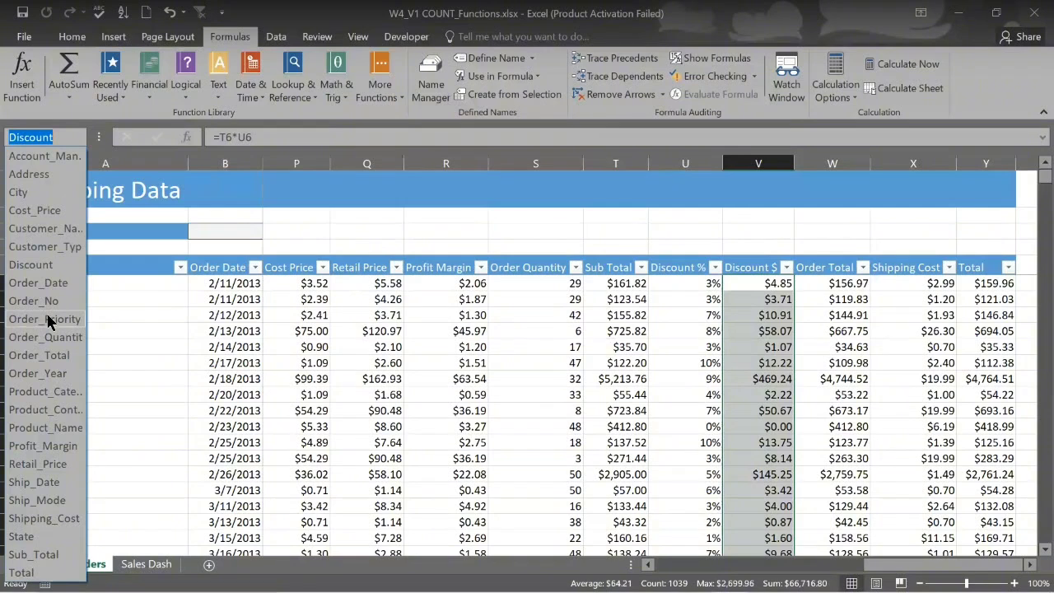
click(403, 432)
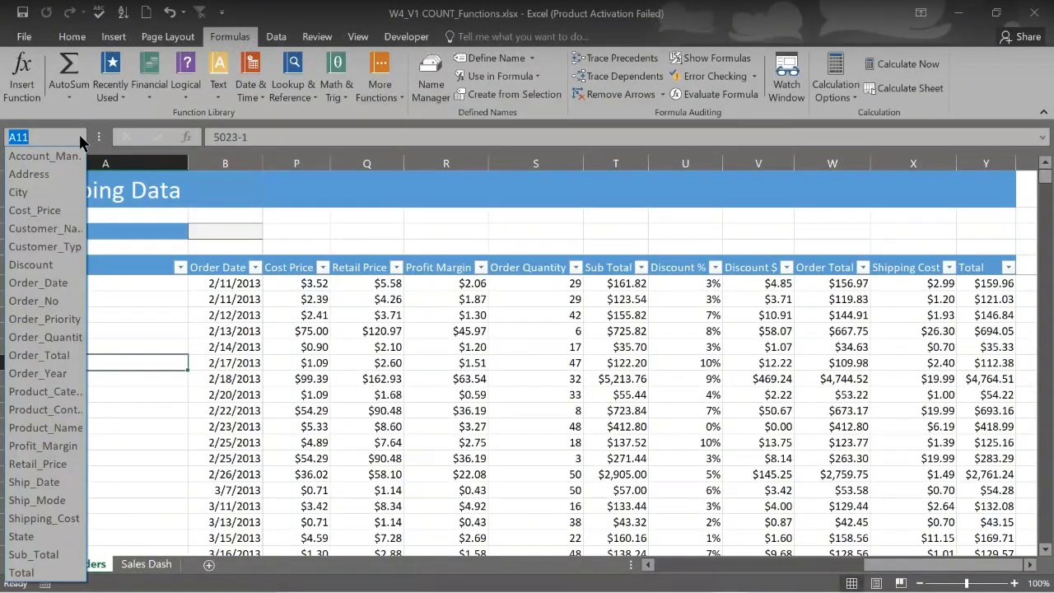
click(553, 367)
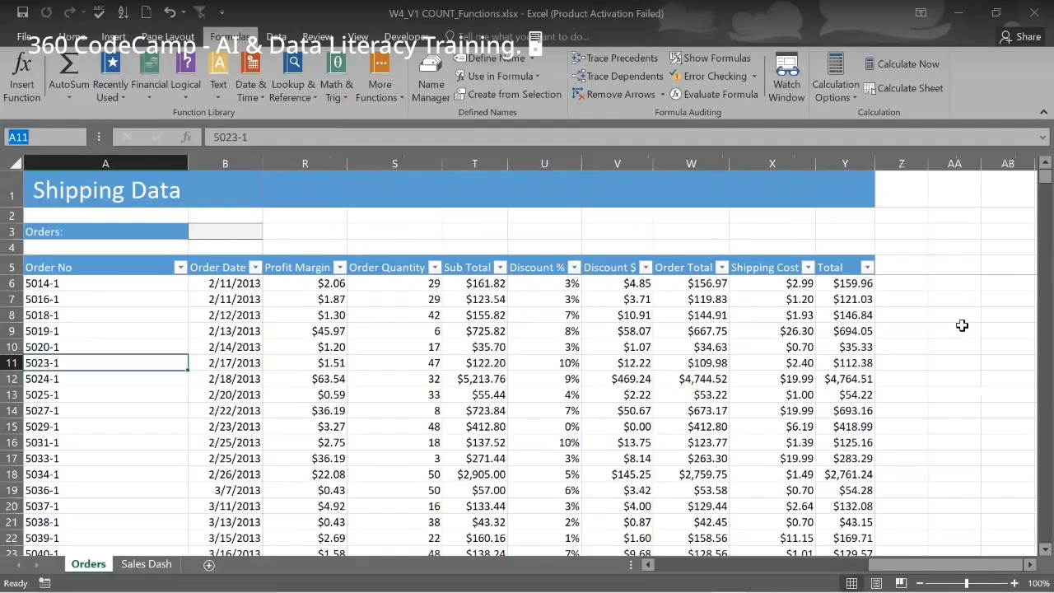
click(953, 330)
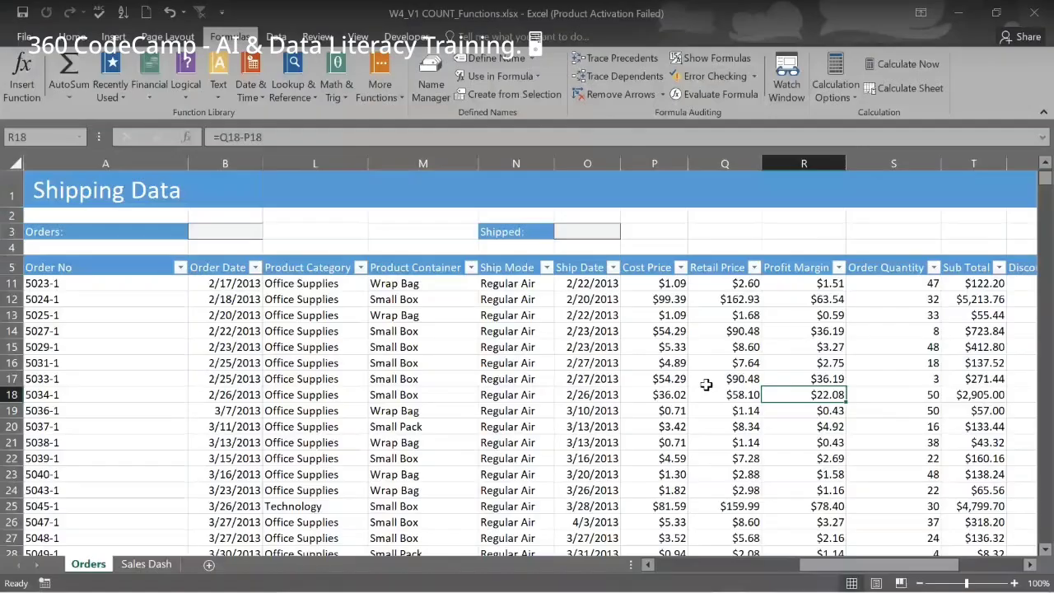
Scroll back up to row 6 and one column left so column L and the first orders show
scroll(706, 385, up, 2)
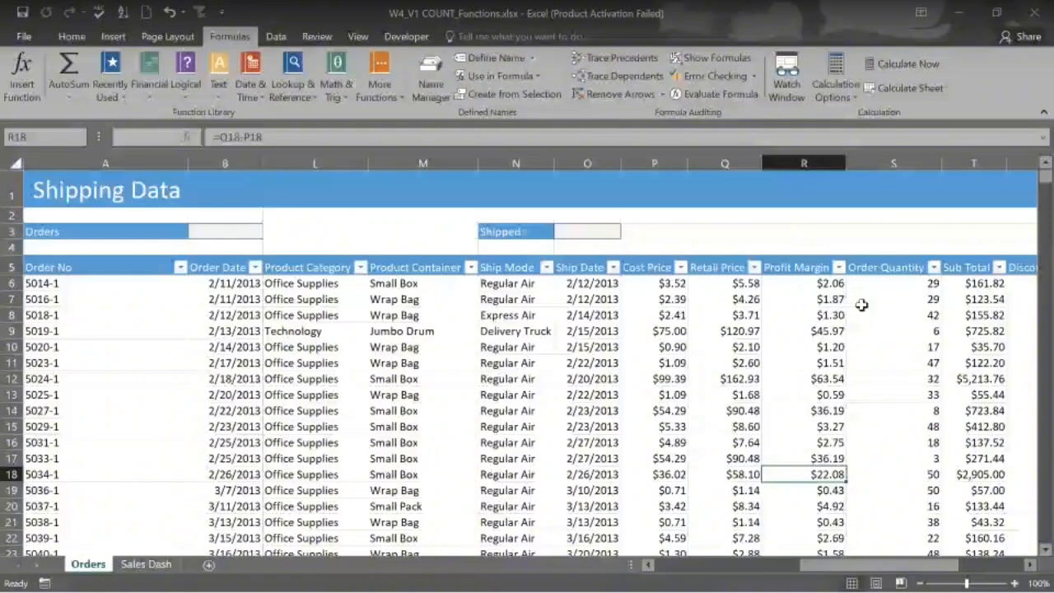
scroll(861, 305, left, 1)
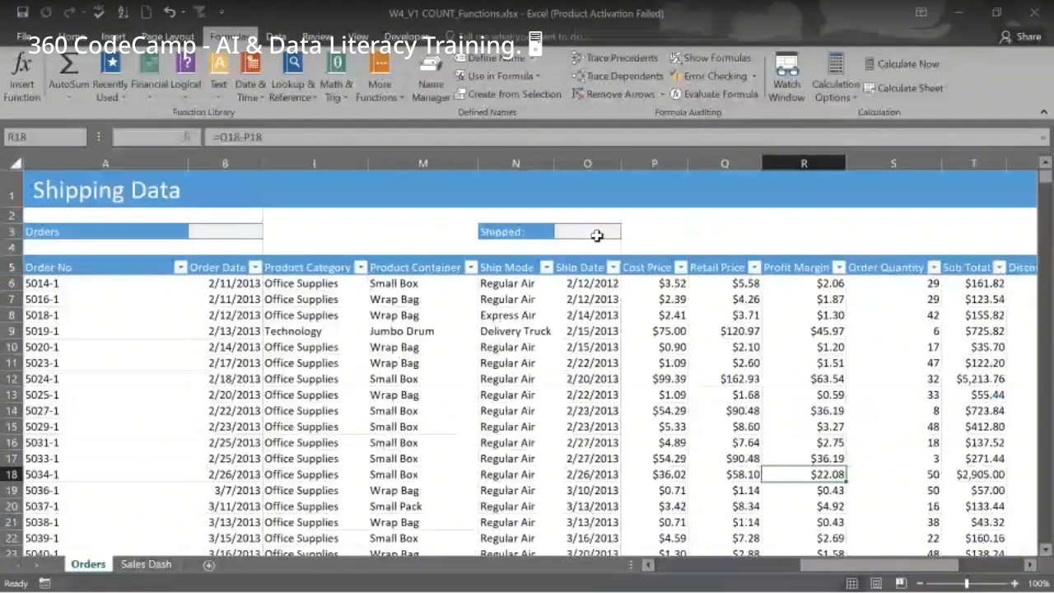
Select cell O3 next to the Shipped label to hold the COUNT formula
click(592, 236)
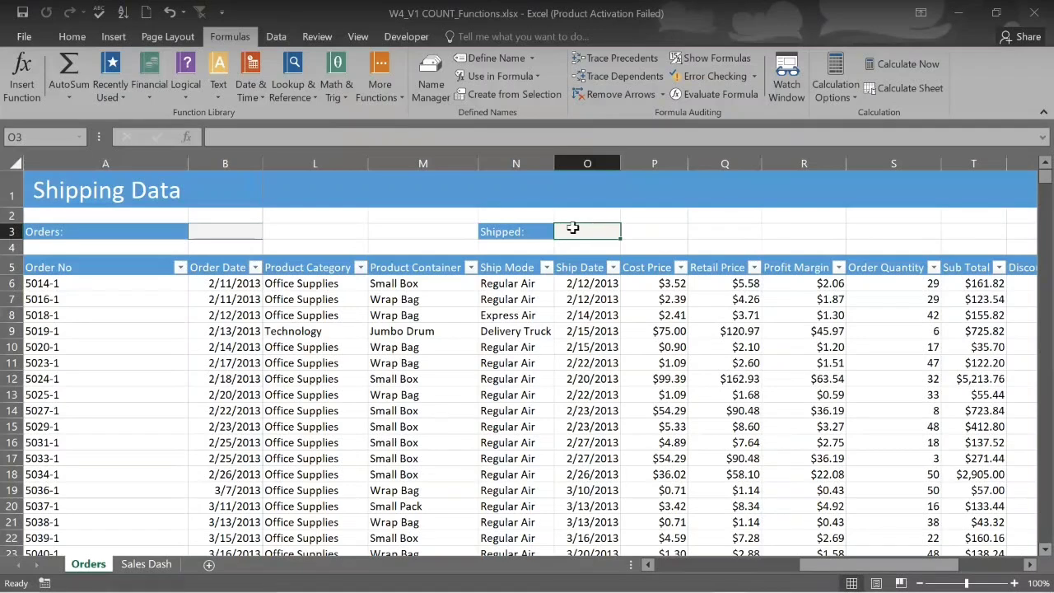
scroll(572, 228, right, 2)
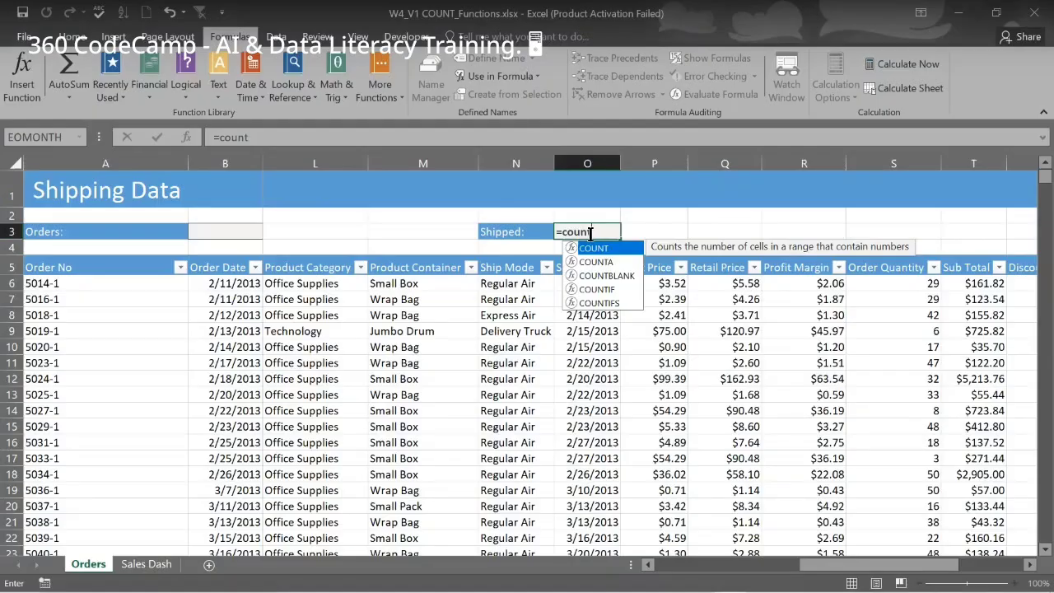
Enter =COUNT(Ship_Date) in O3 using autocomplete, so Shipped shows 1037
key(Tab)
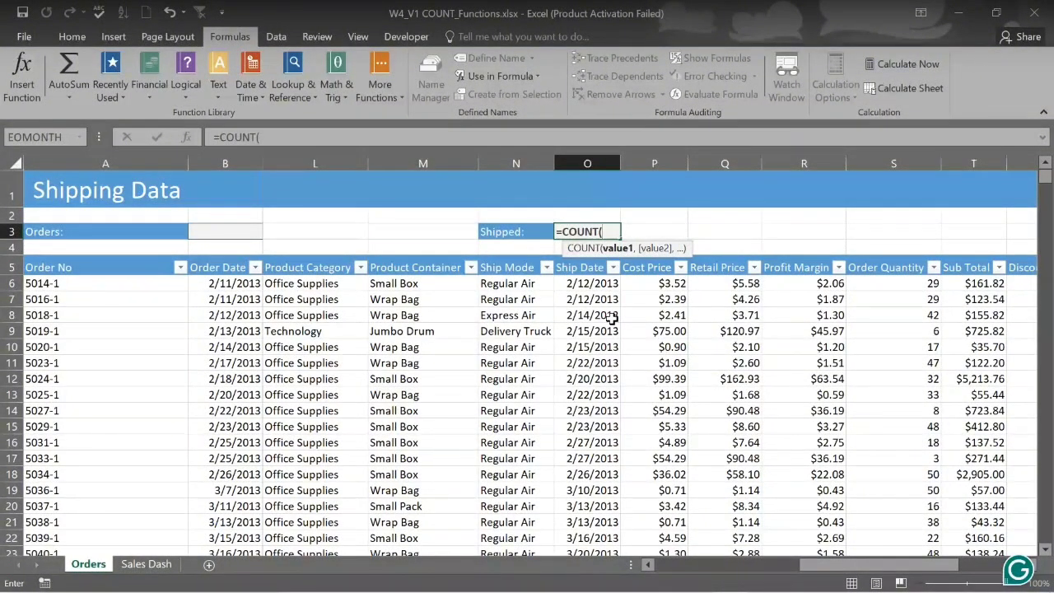
text(sh)
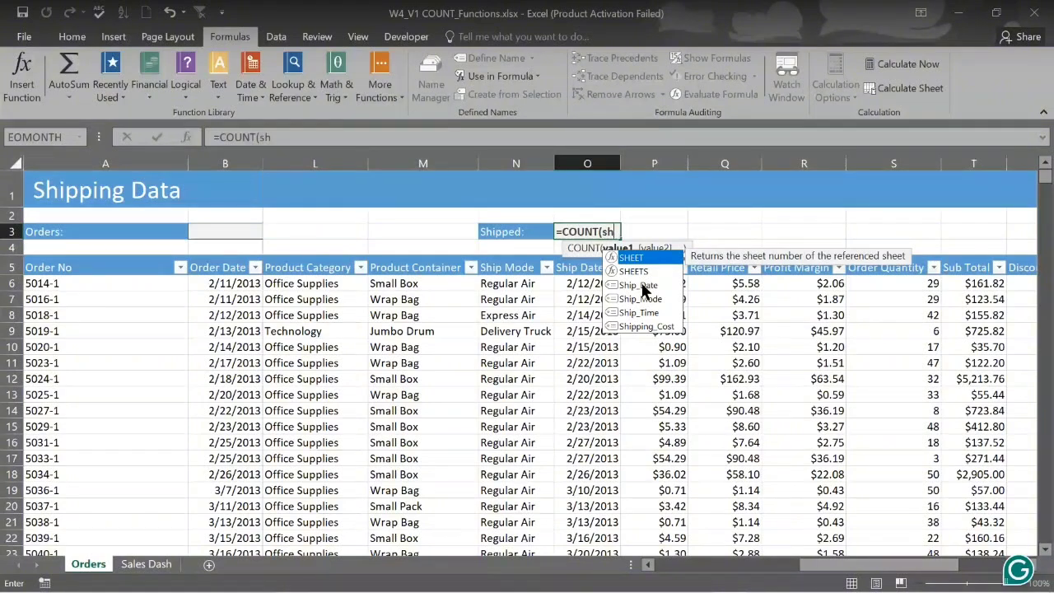
double_click(641, 286)
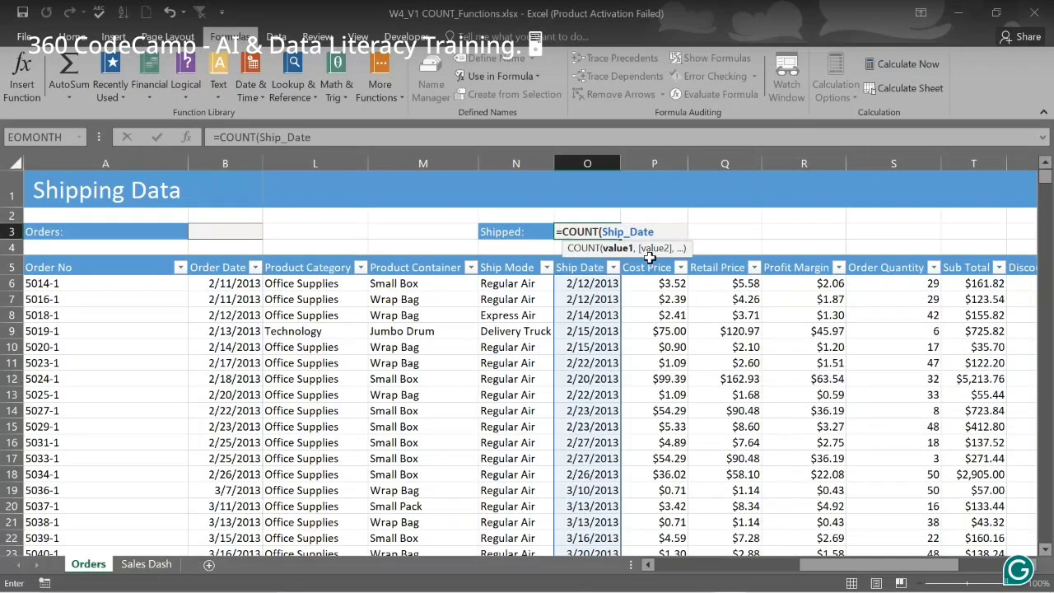
click(613, 428)
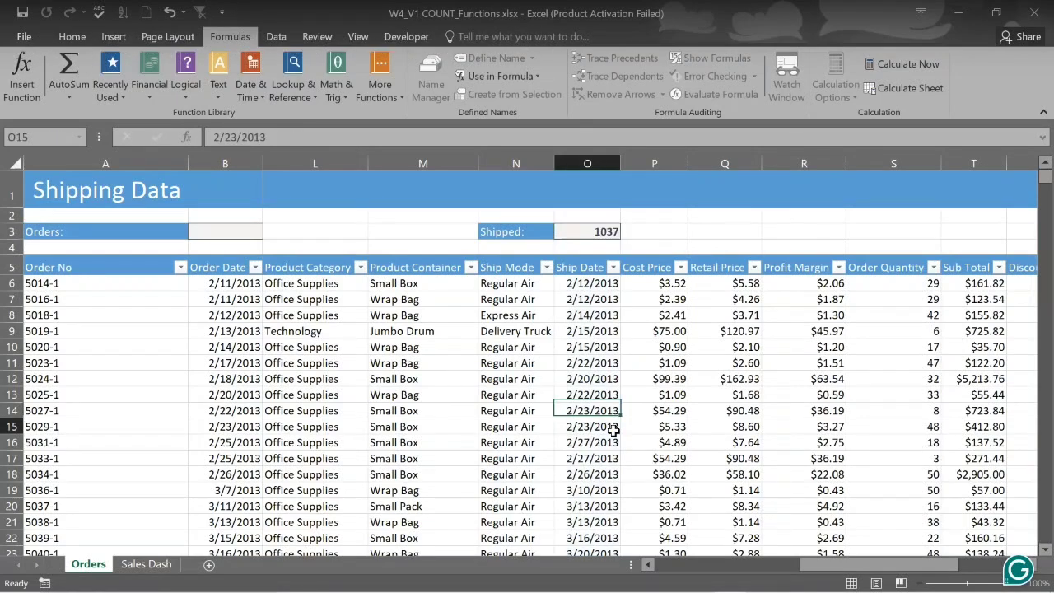
Close the parenthesis so O3 reads =COUNT(Ship_Date), still returning 1037
click(607, 231)
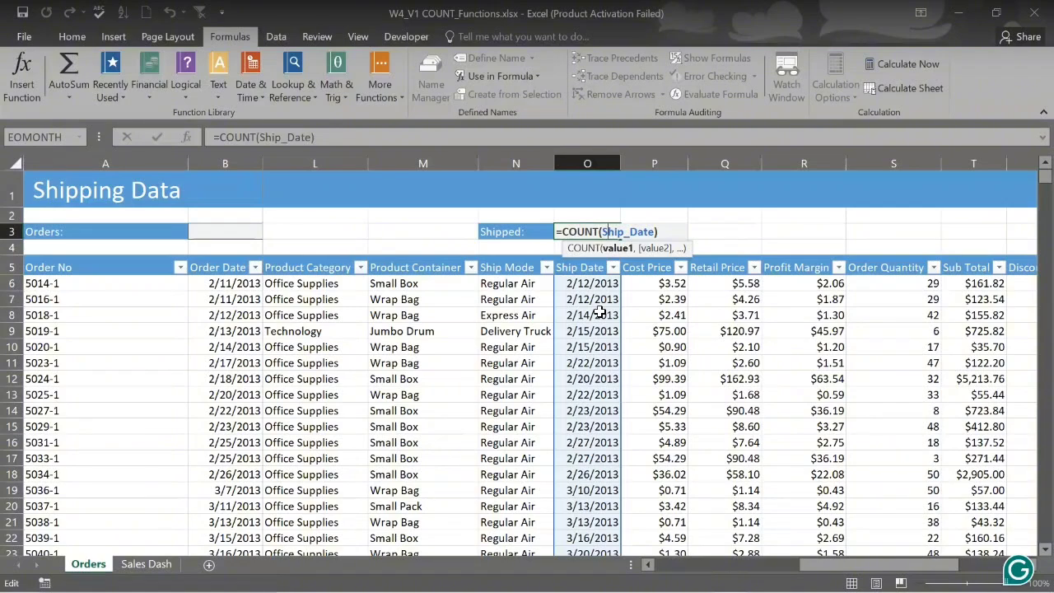
key(Return)
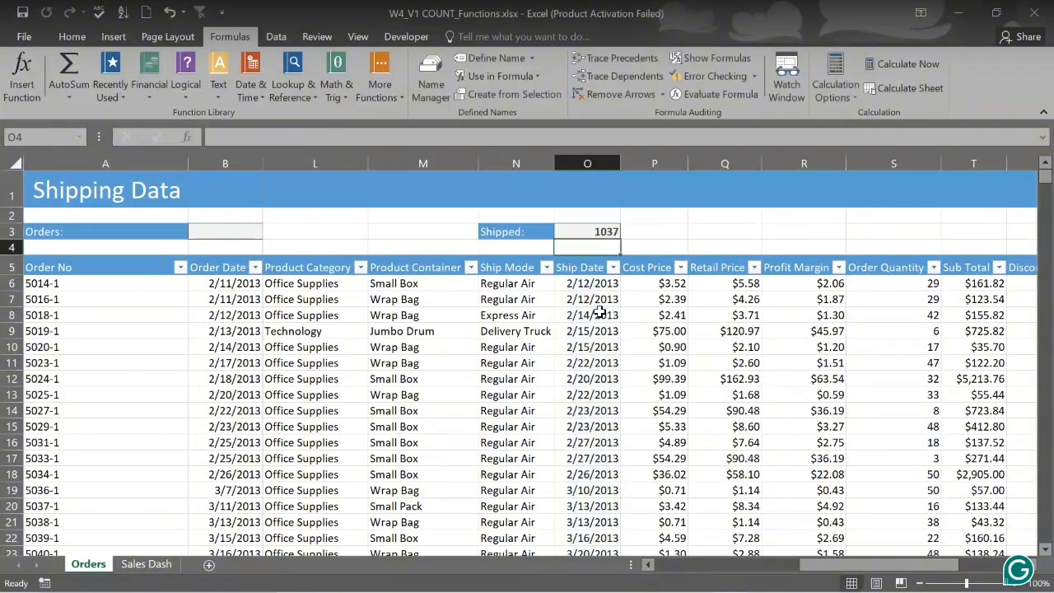
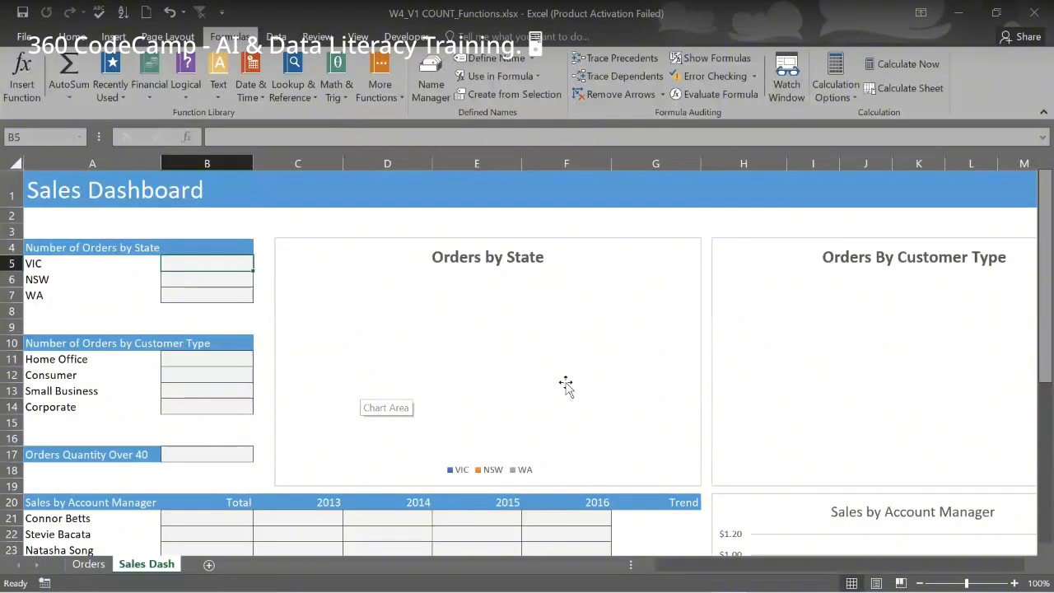
Scroll through the Shipping Data table of 1039 orders to review its State and Customer Type columns
scroll(566, 385, down, 1)
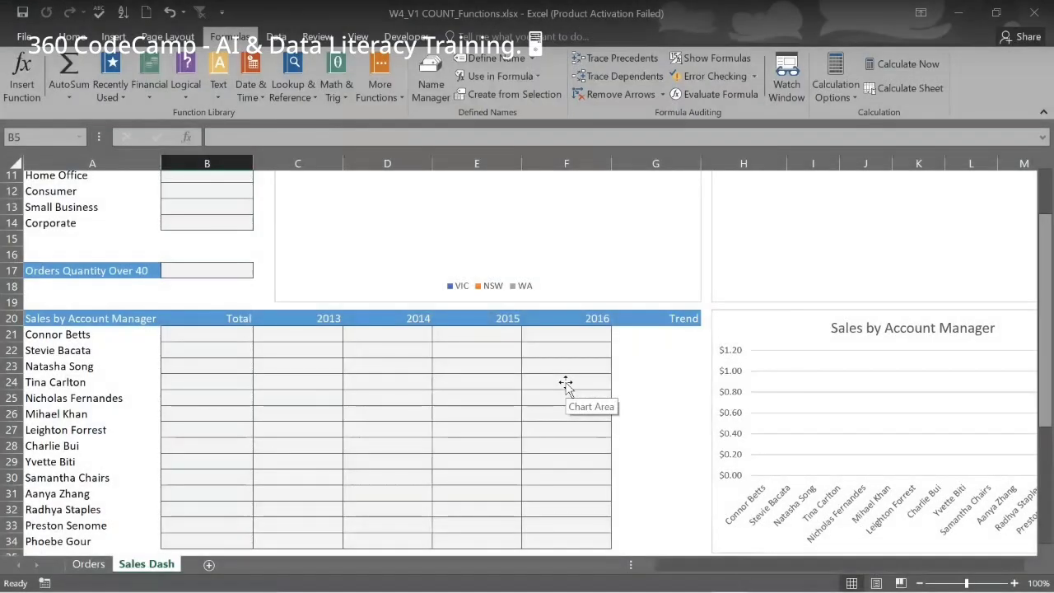
scroll(566, 385, up, 3)
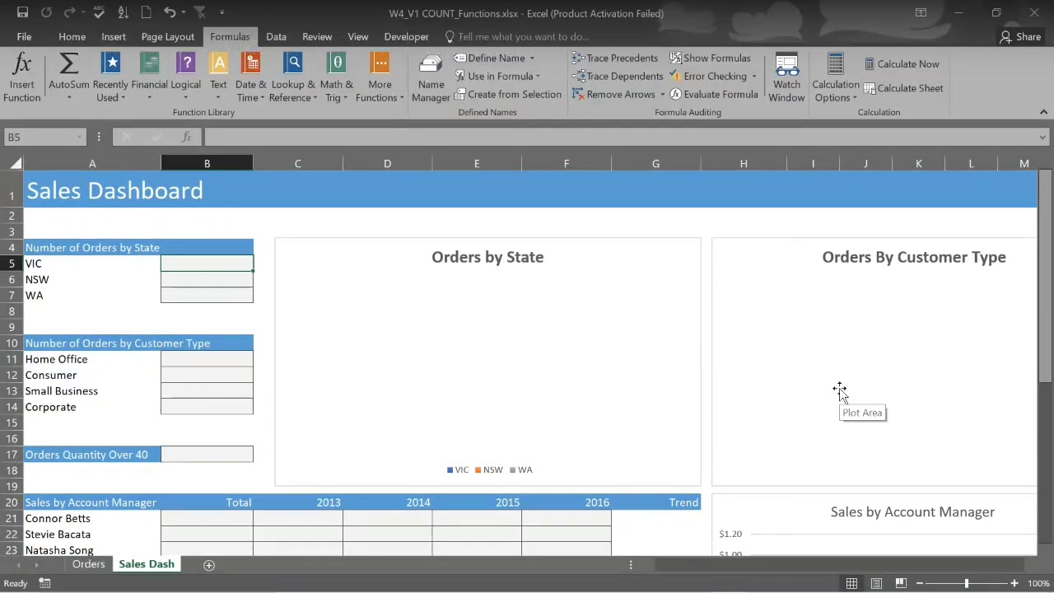
scroll(839, 392, down, 2)
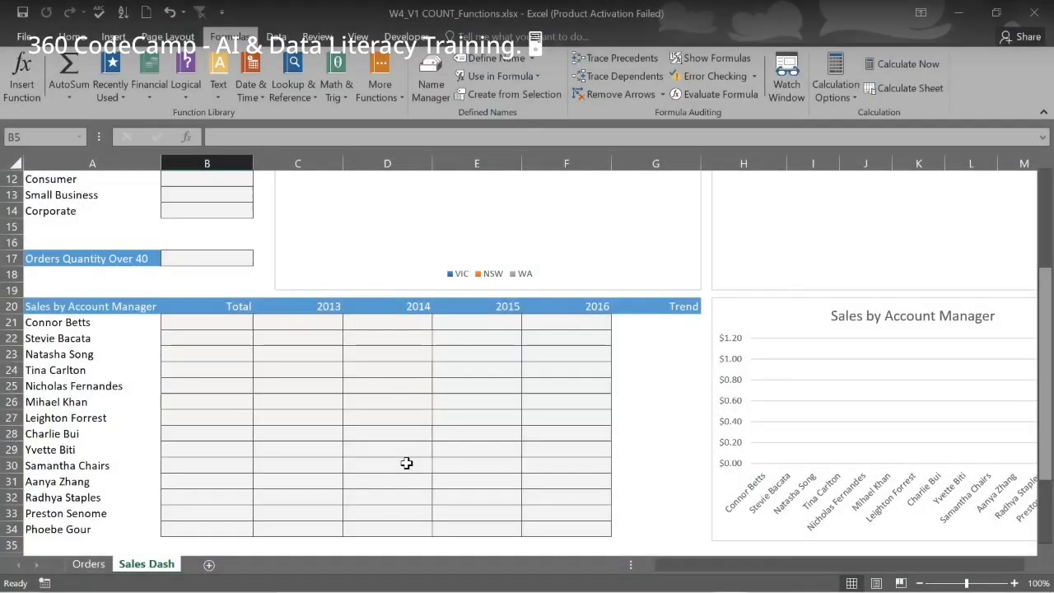
scroll(406, 462, down, 4)
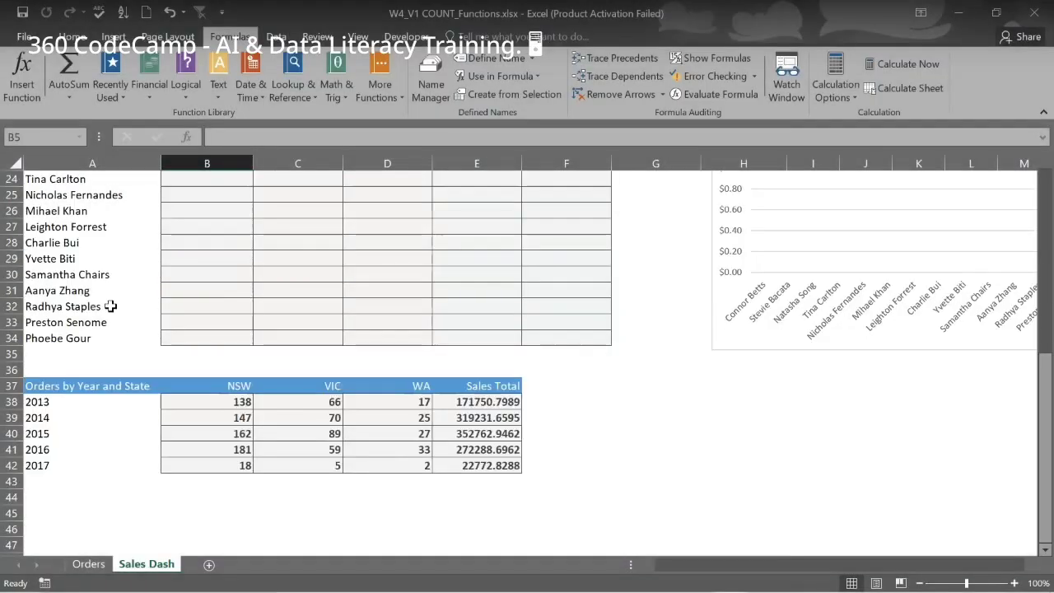
scroll(209, 259, up, 8)
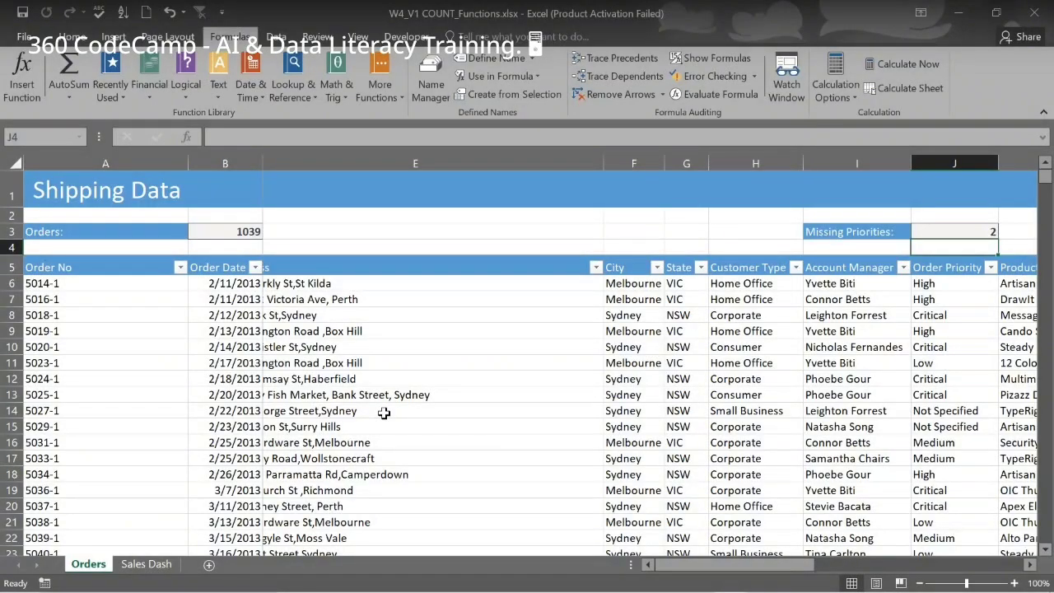
Scroll back to the Sales Dash sheet's empty orders-by-state and customer-type count tables
scroll(384, 413, right, 5)
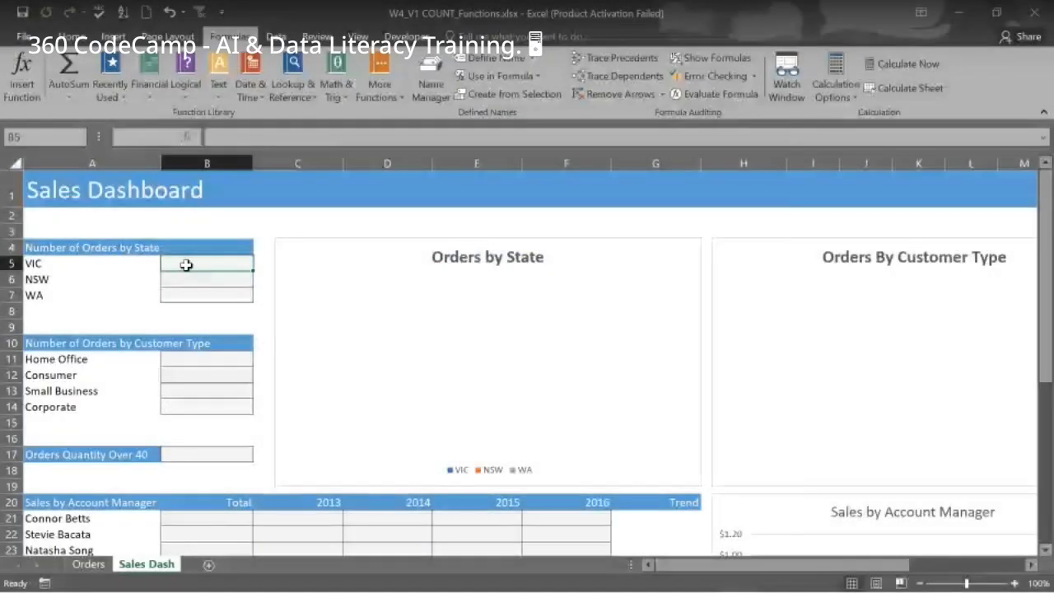
Start the VIC count in B5 as =COUNTIFS(State, using autocomplete for the function and range name
text(=count)
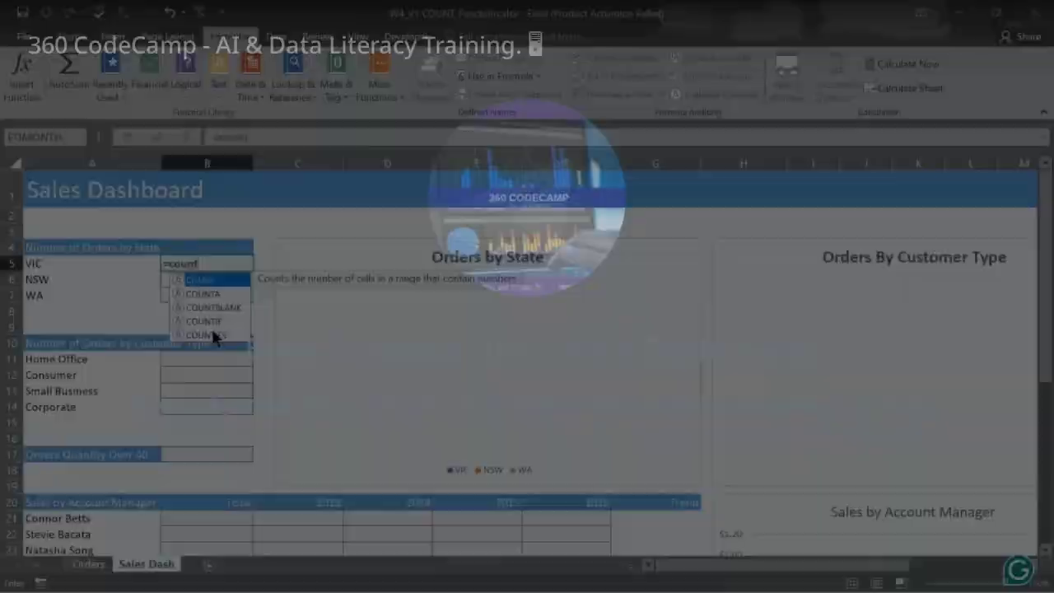
text(i)
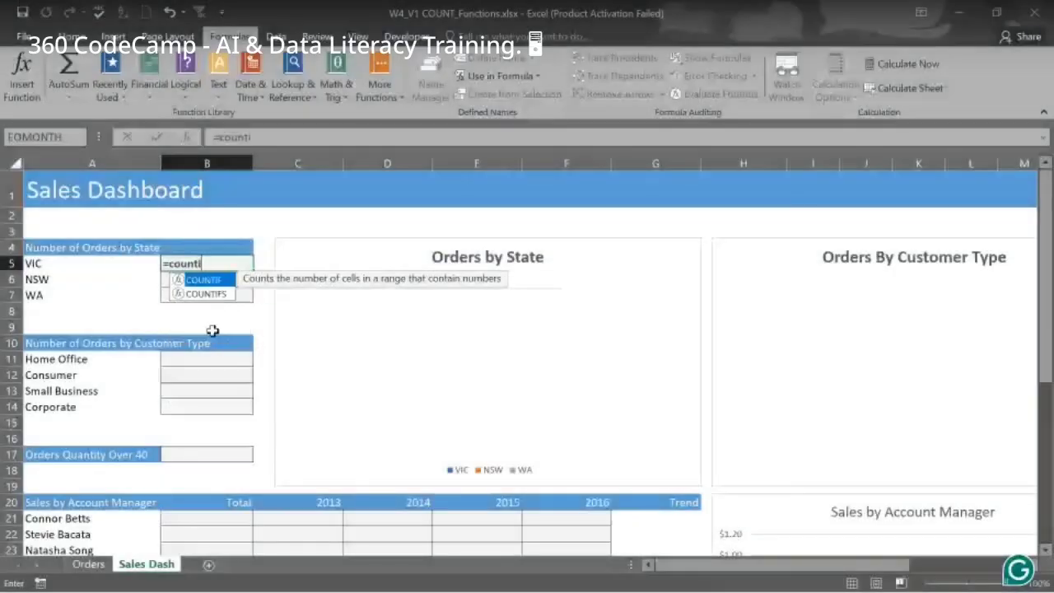
text(fs)
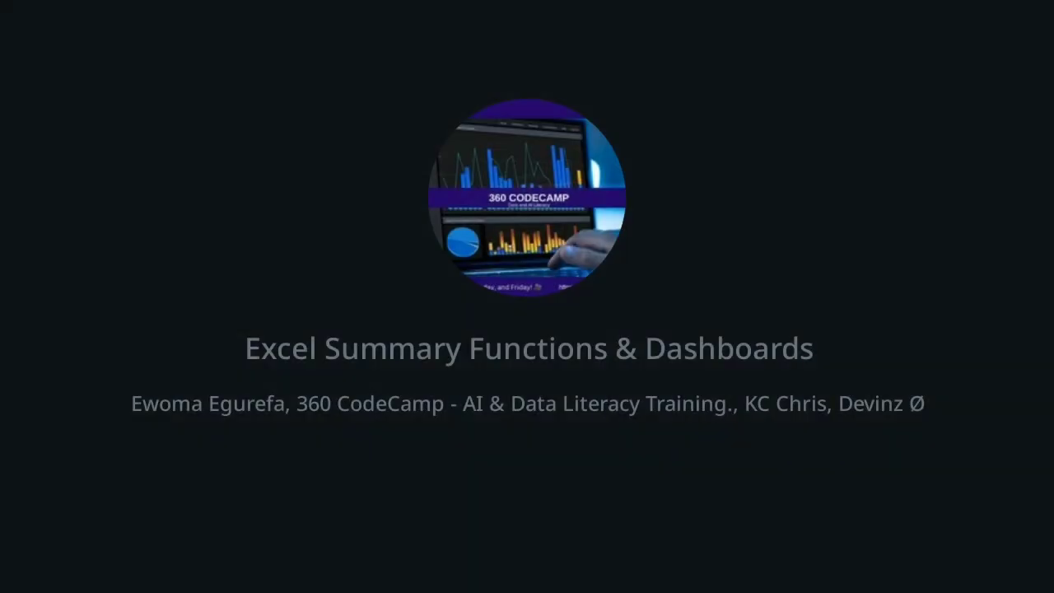
key(Tab)
text(s)
text(ta)
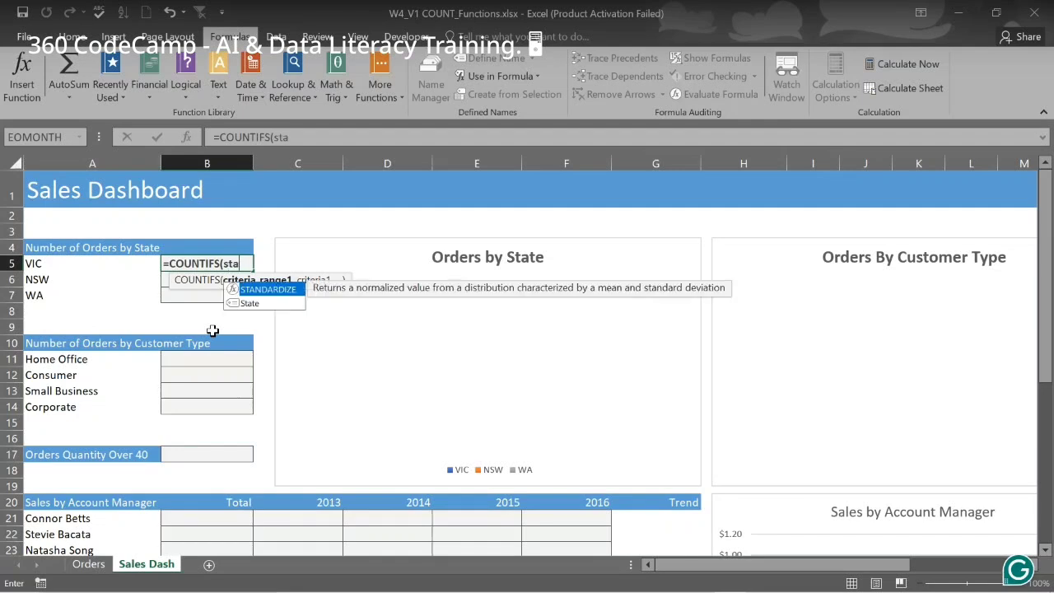
key(Down)
key(Tab)
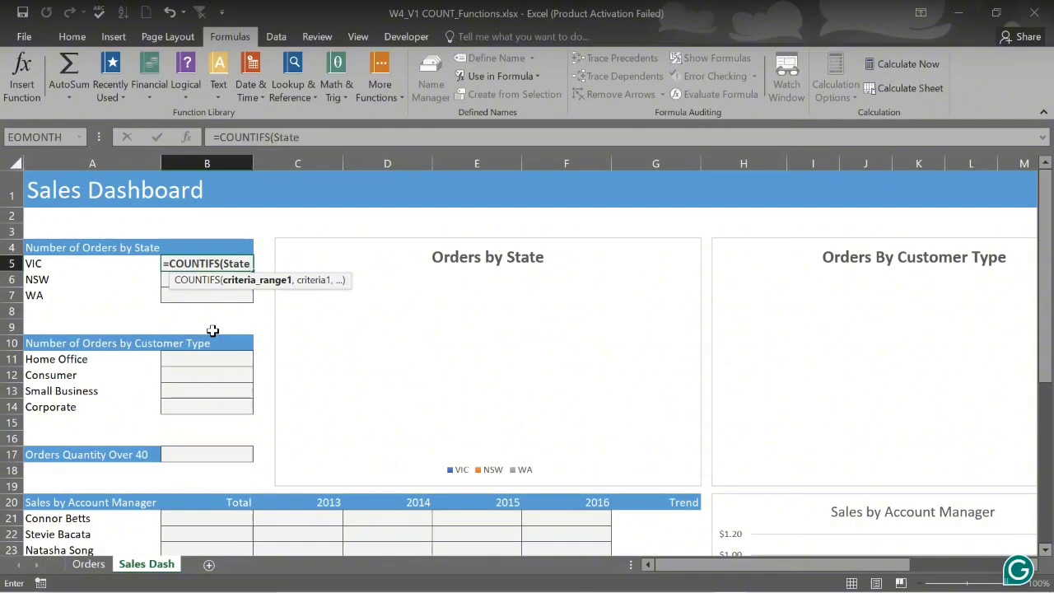
text(,)
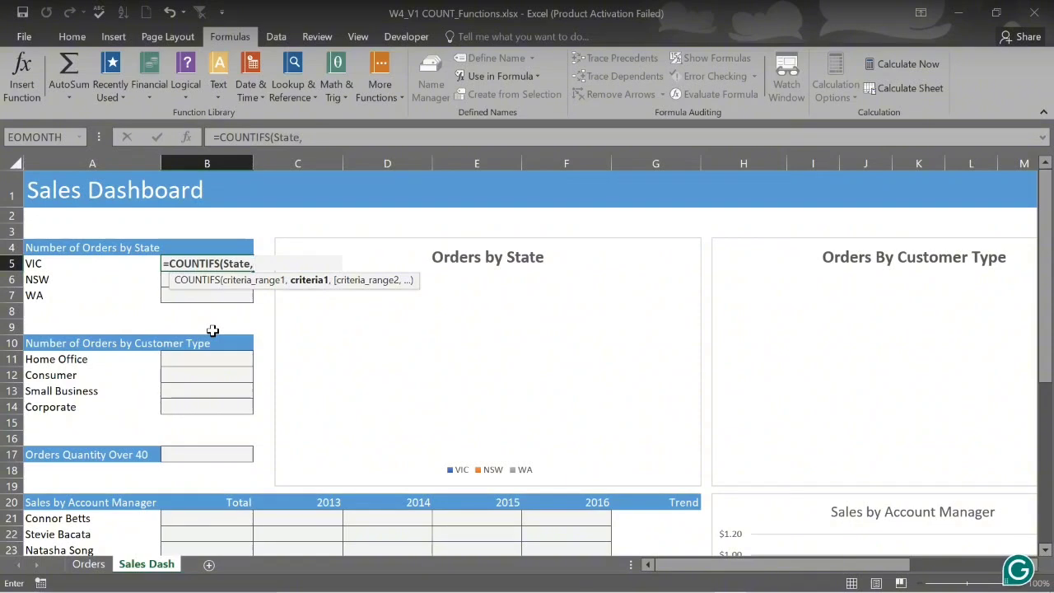
Finish B5 as =COUNTIFS(State, A5), replacing a hard-coded "VIC" criterion, returning 289 VIC orders
click(75, 263)
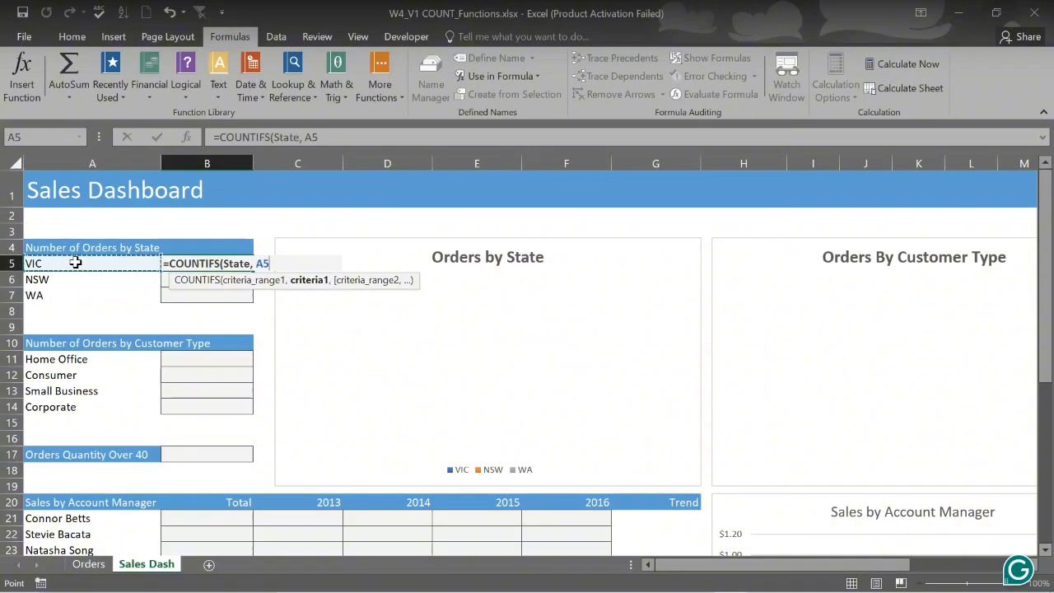
key(BackSpace)
key(BackSpace)
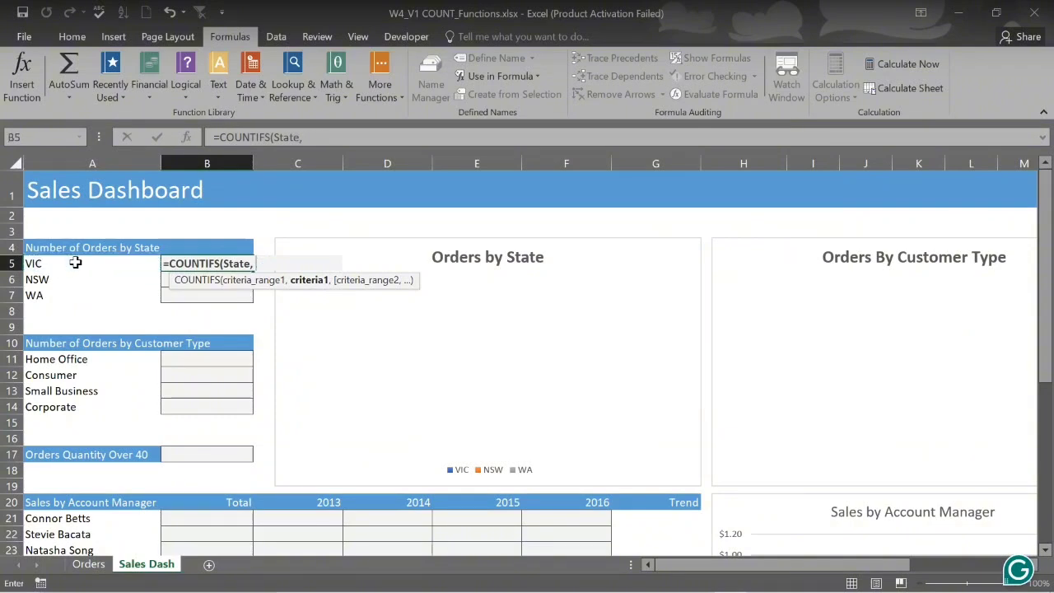
text("VIC)
text())
key(ctrl+Return)
key(Down)
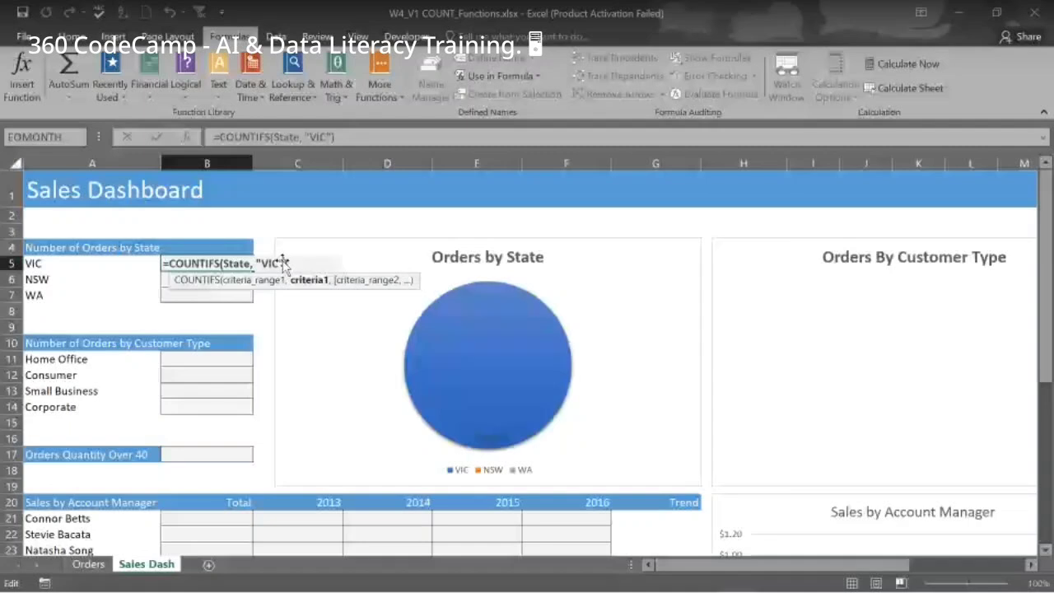
key(BackSpace)
key(BackSpace)
key(BackSpace)
key(BackSpace)
key(BackSpace)
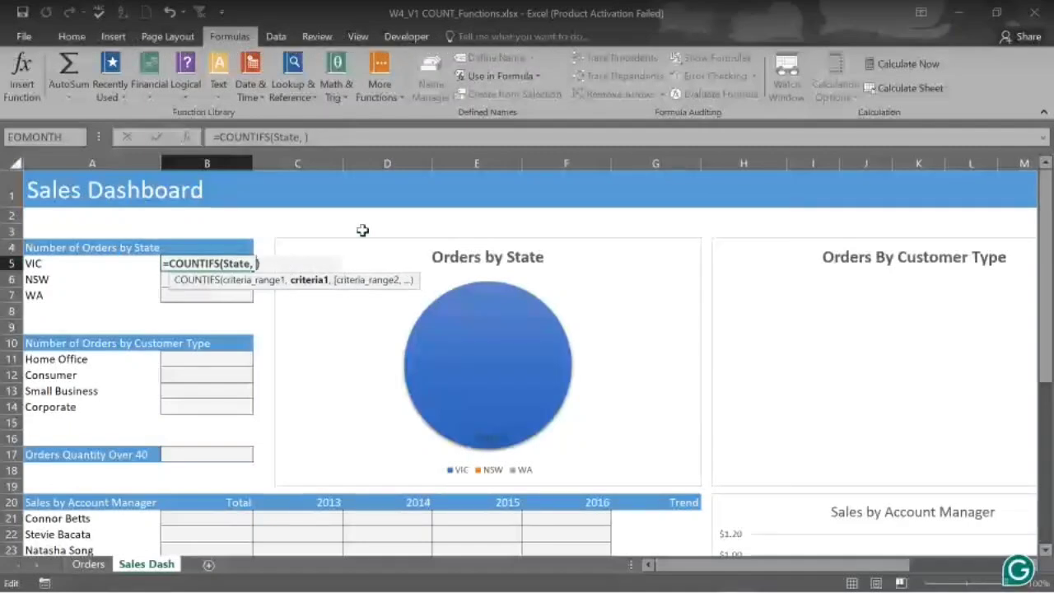
click(51, 262)
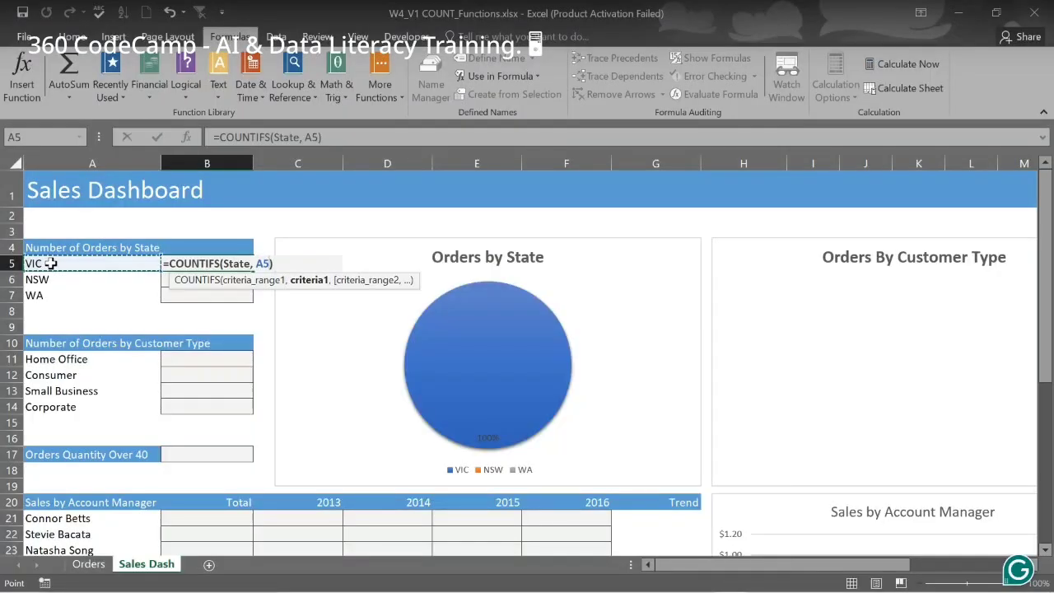
key(Return)
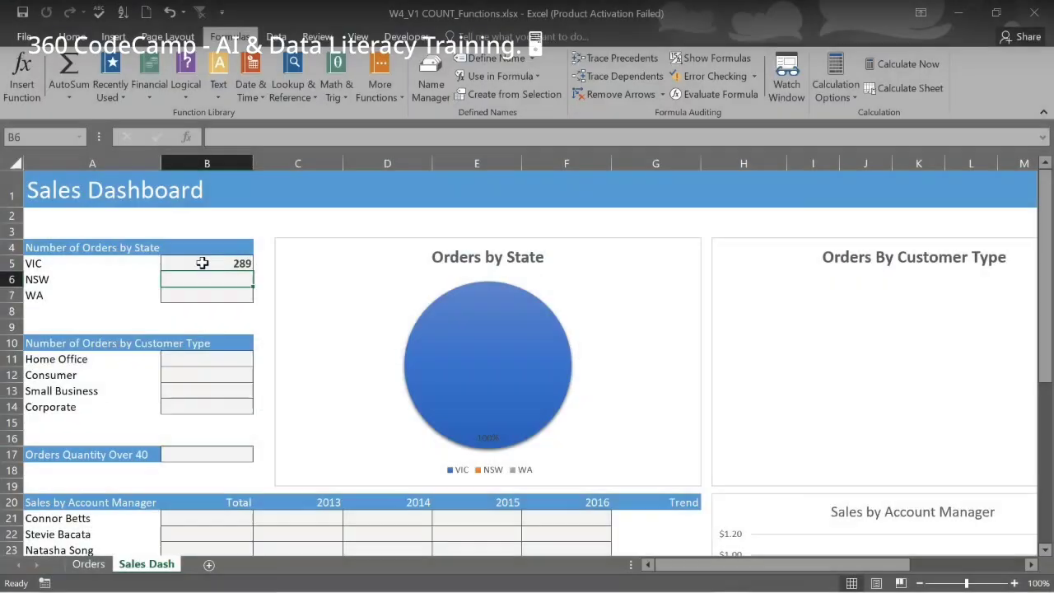
Fill B5's formula down to B7, giving 646 NSW and 104 WA orders, and check both formulas
click(209, 262)
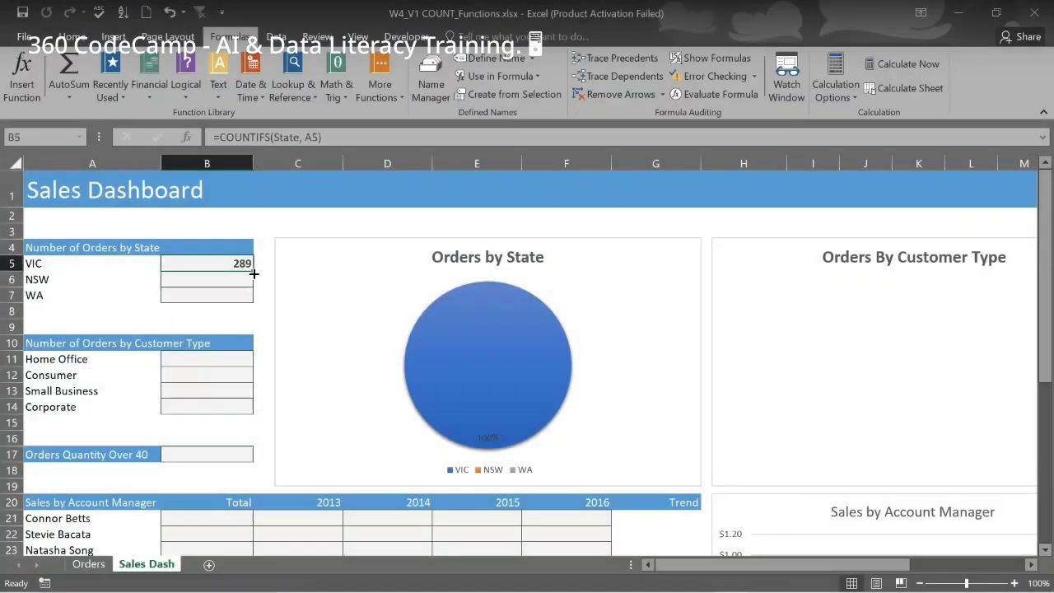
drag(254, 273, 249, 295)
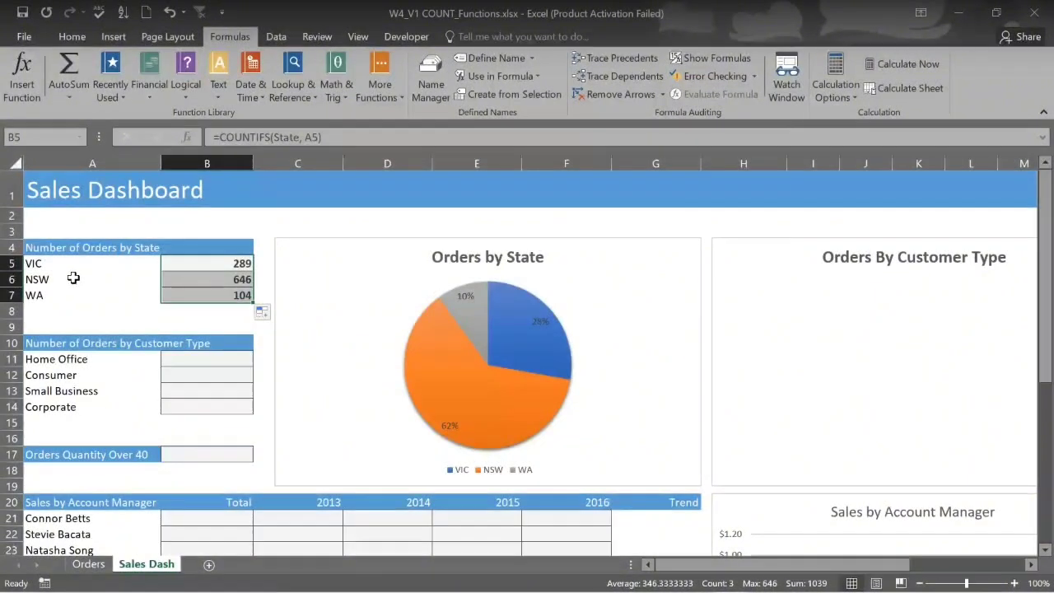
click(219, 280)
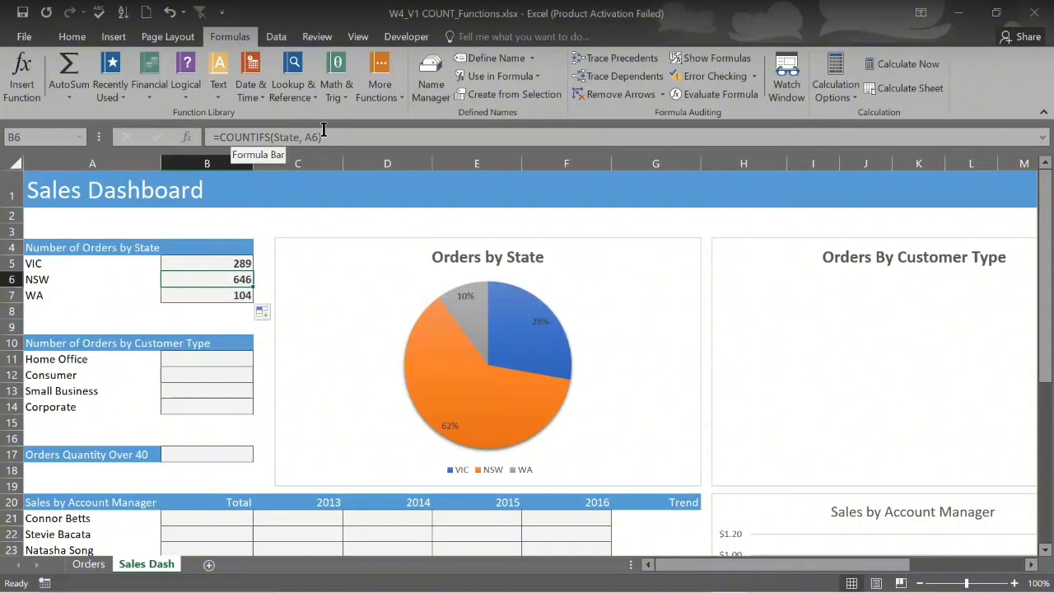
click(233, 295)
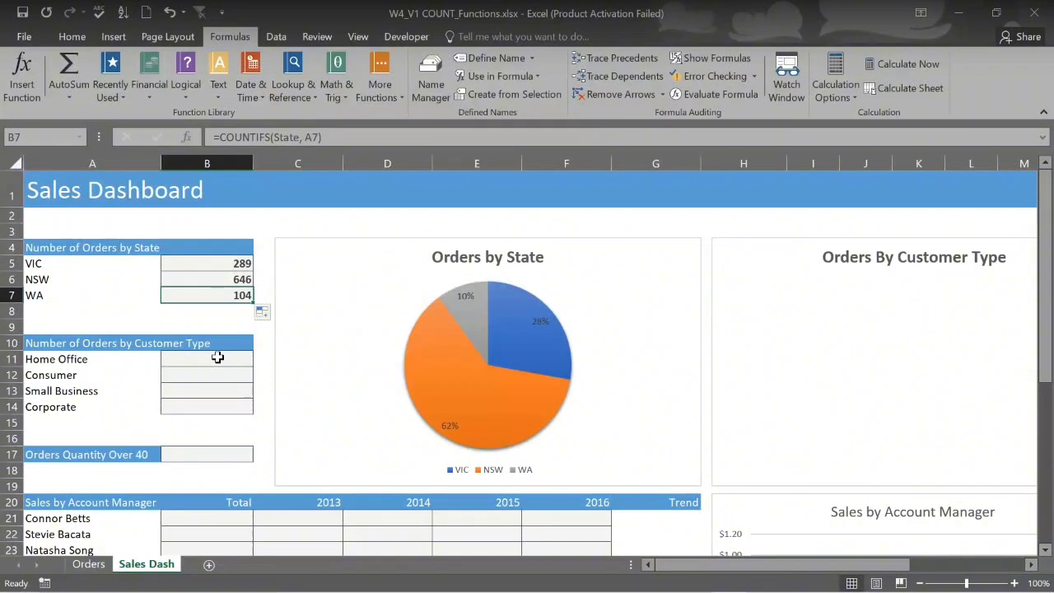
Enter =COUNTIFS(Customer_Type, A11) in B11, counting 264 Home Office orders
click(218, 357)
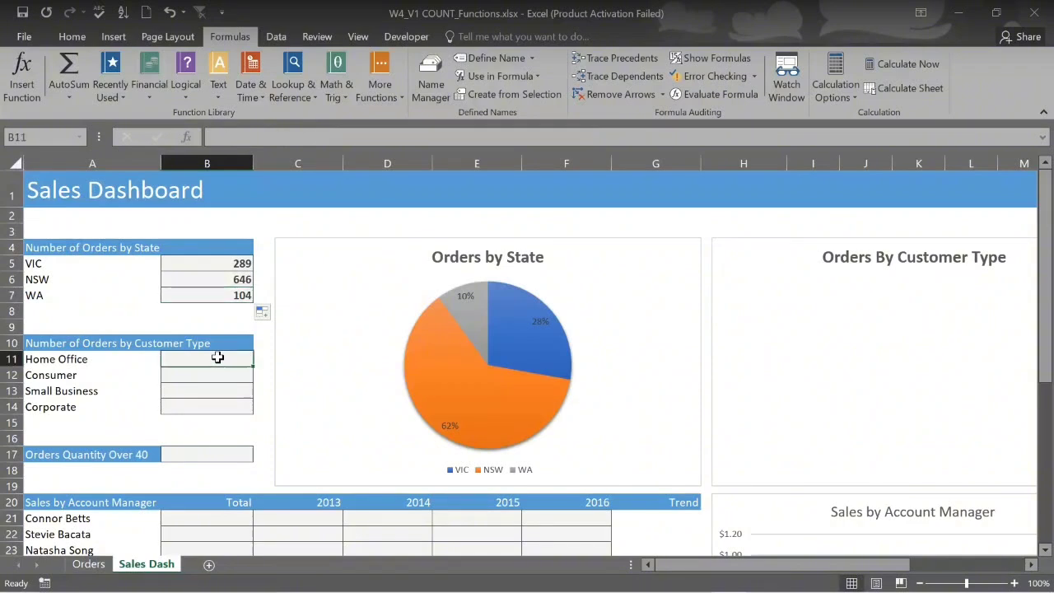
text(=)
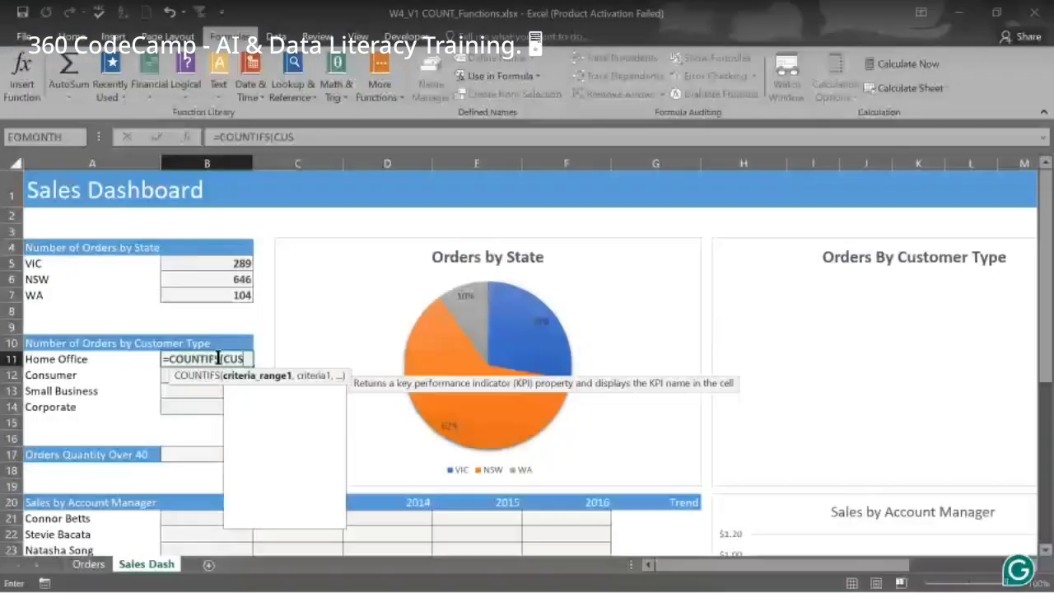
text(ST)
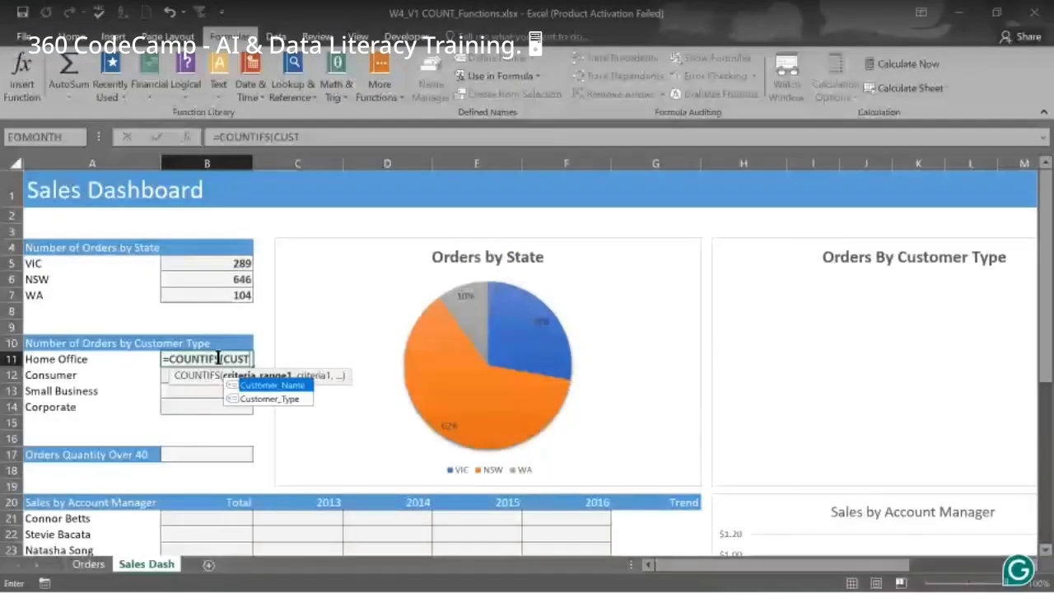
click(270, 400)
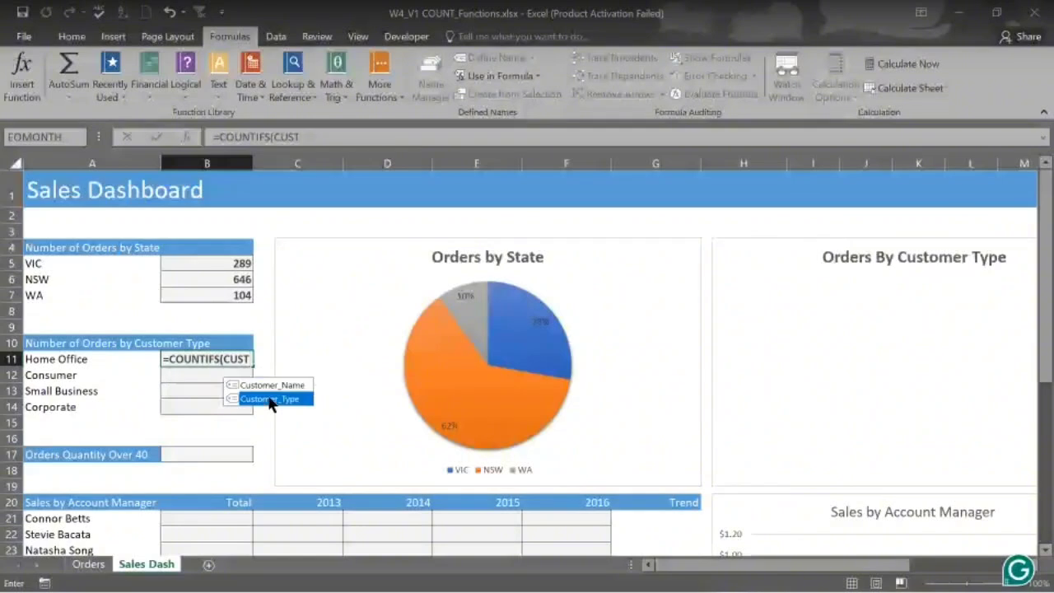
double_click(270, 399)
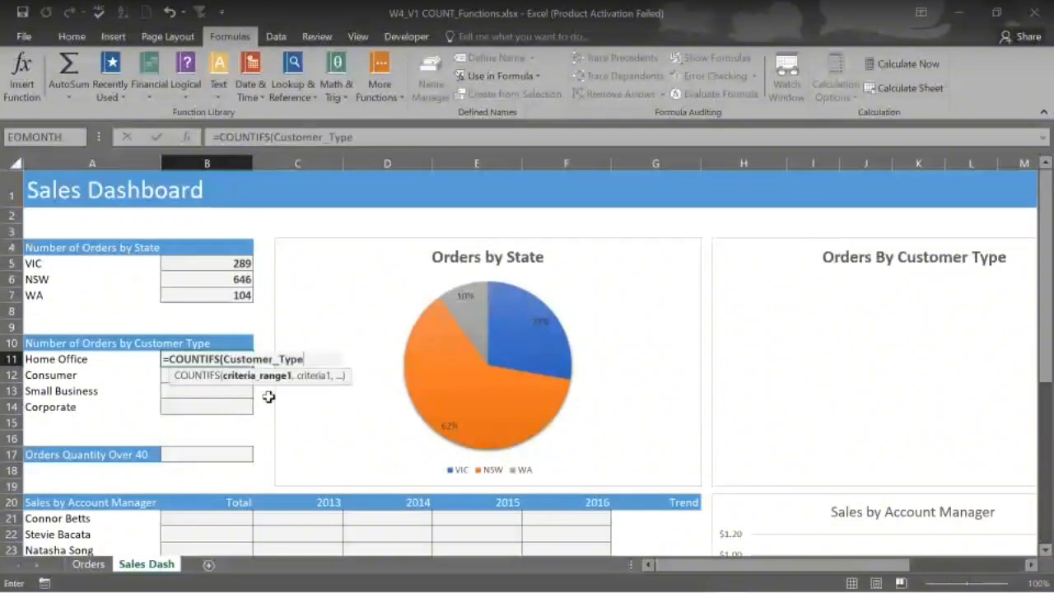
text(,)
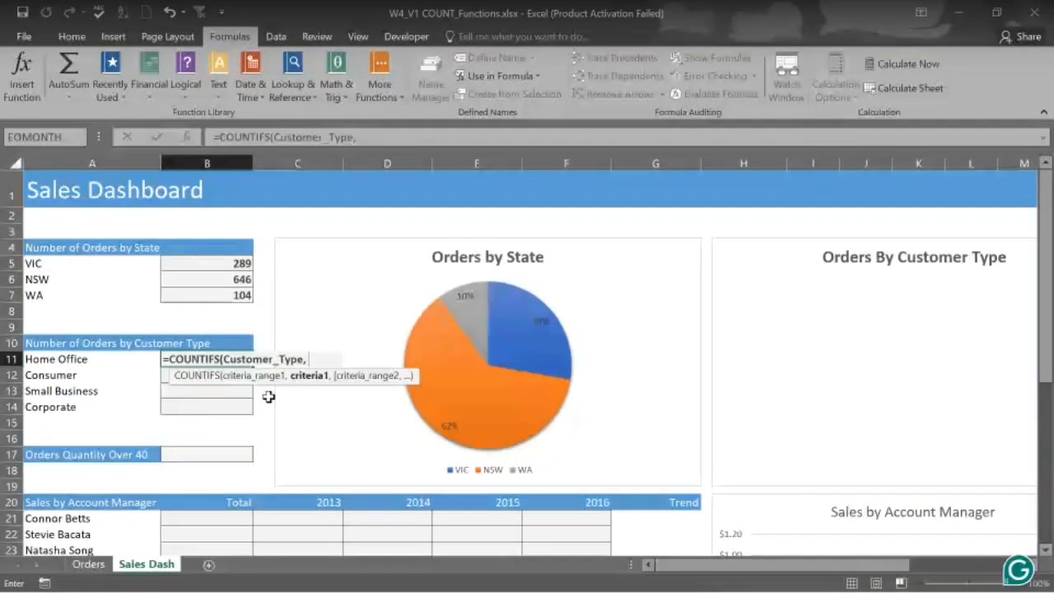
click(56, 359)
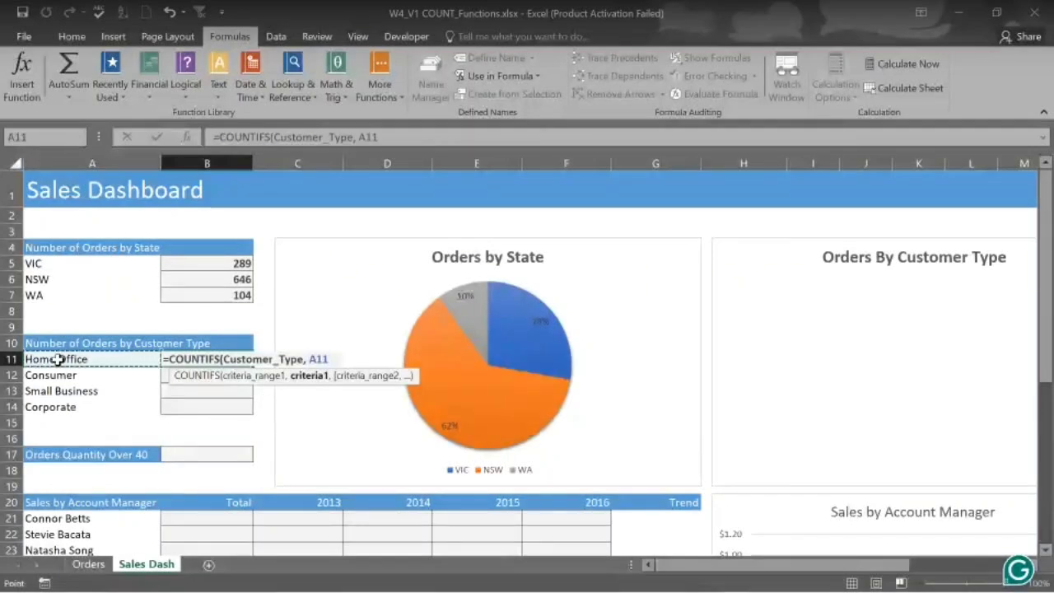
key(Return)
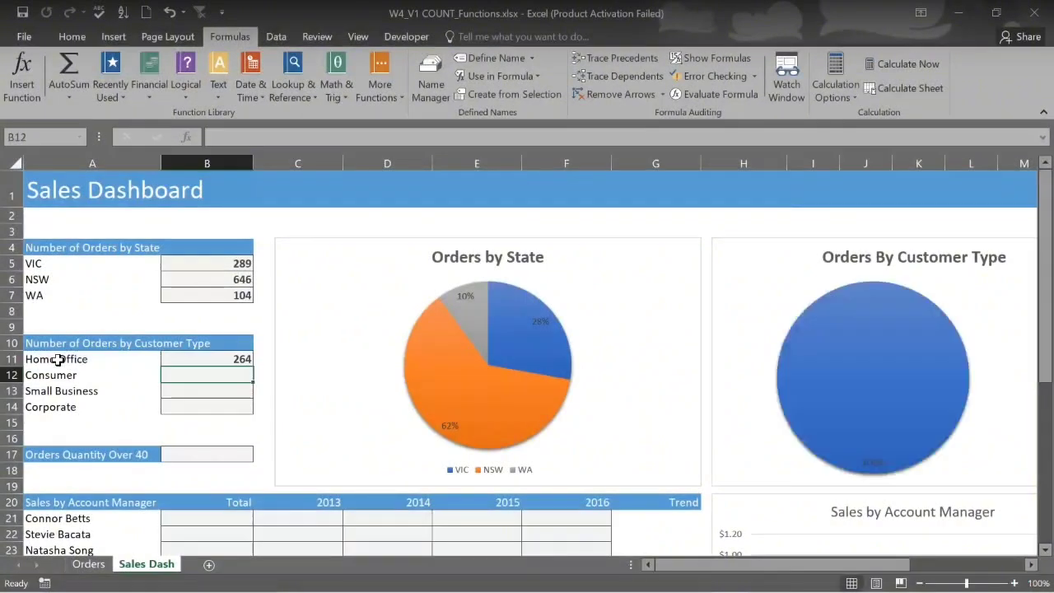
Fill B11's formula down to B14: Consumer 177, Small Business 221, Corporate 377
mouse_move(939, 344)
click(238, 360)
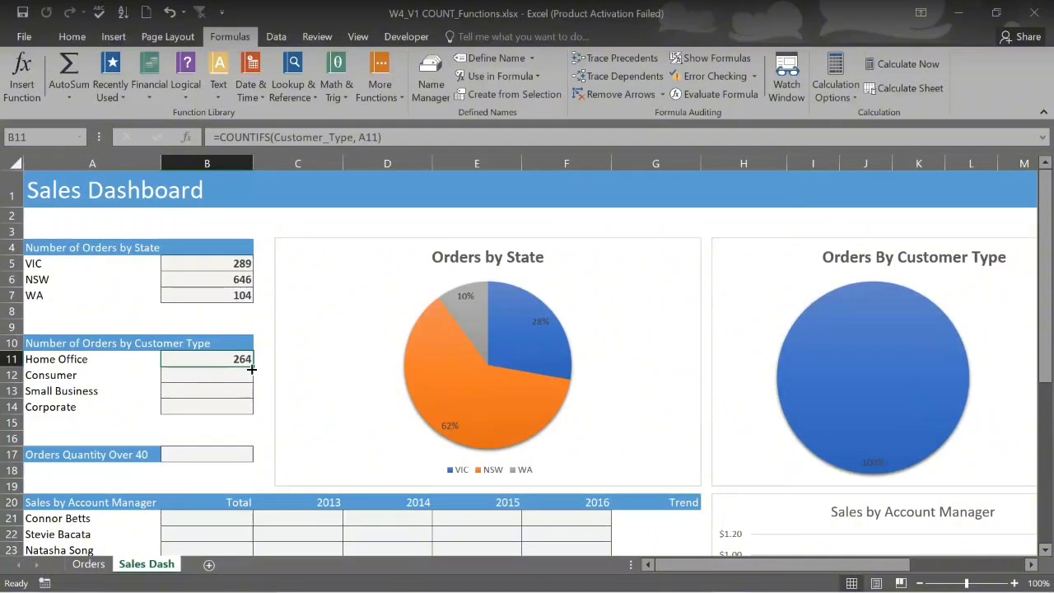
drag(250, 363, 256, 411)
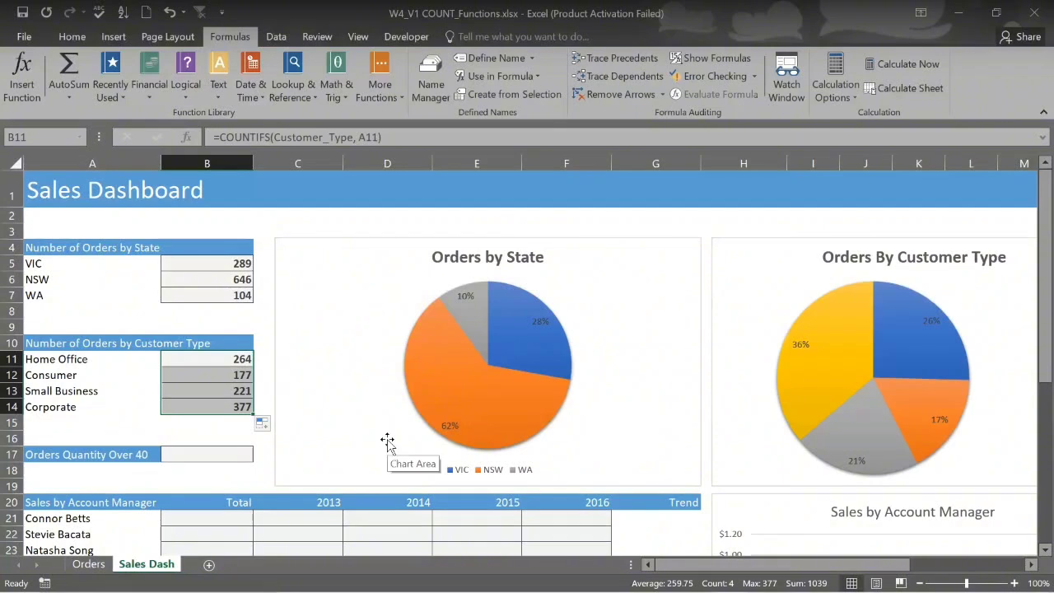
scroll(387, 442, down, 2)
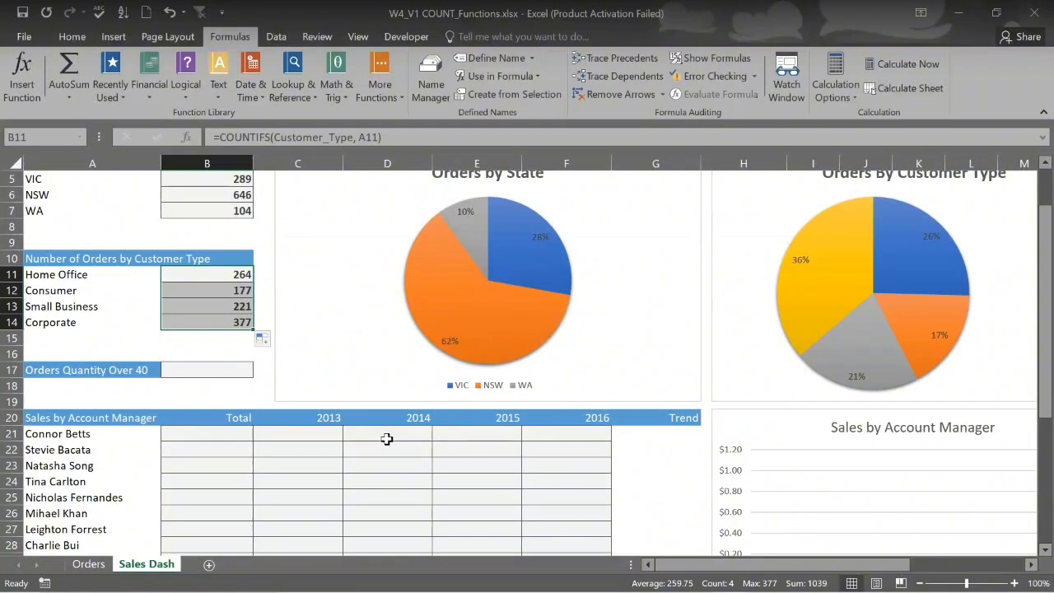
In B17 begin =COUNTIFS( and start typing the Order_Quantity range name
click(223, 371)
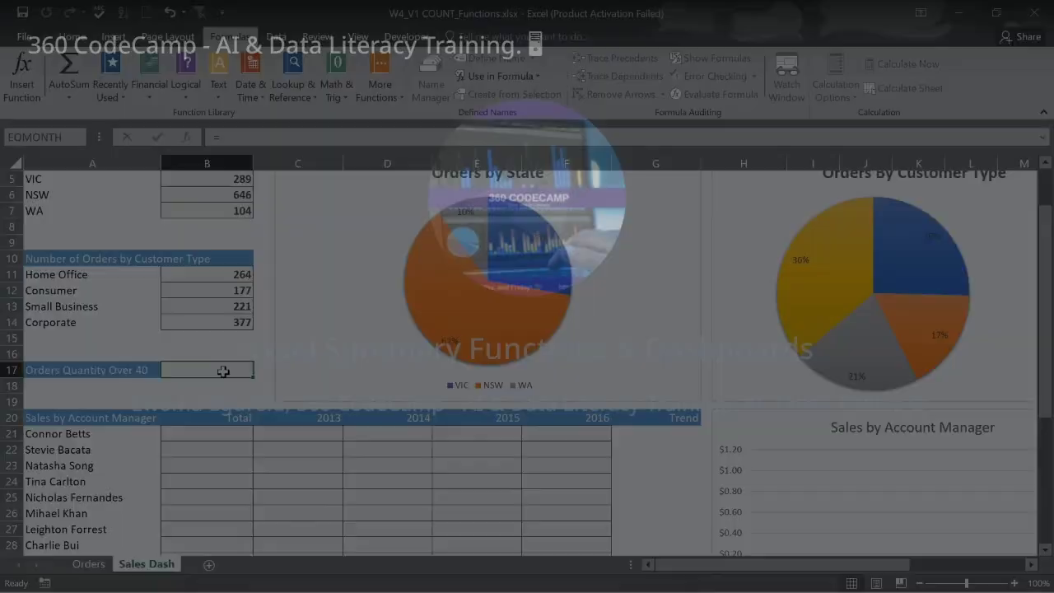
text(=COUNTI)
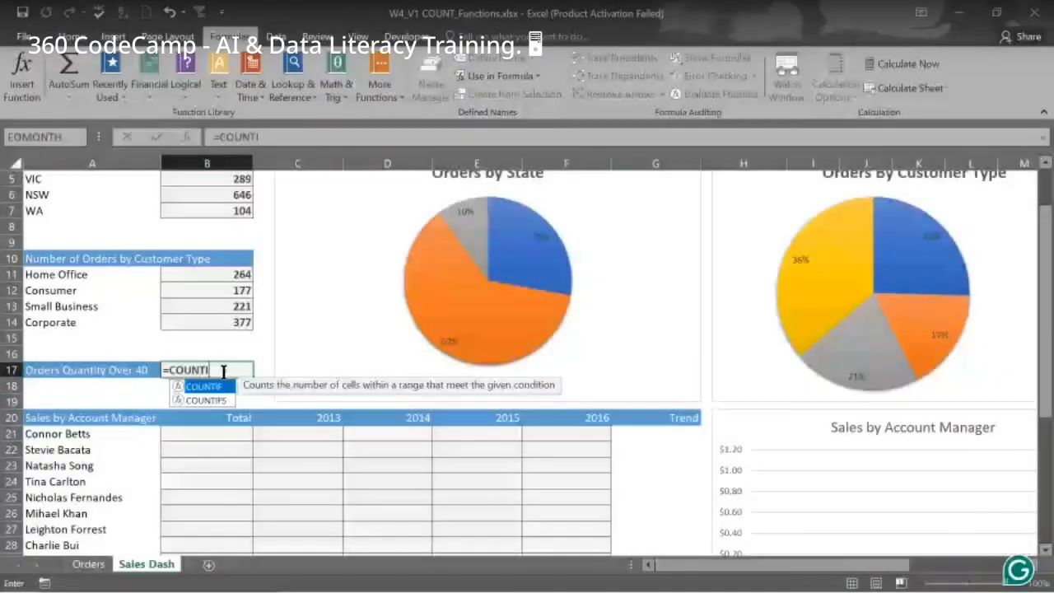
text(FS()
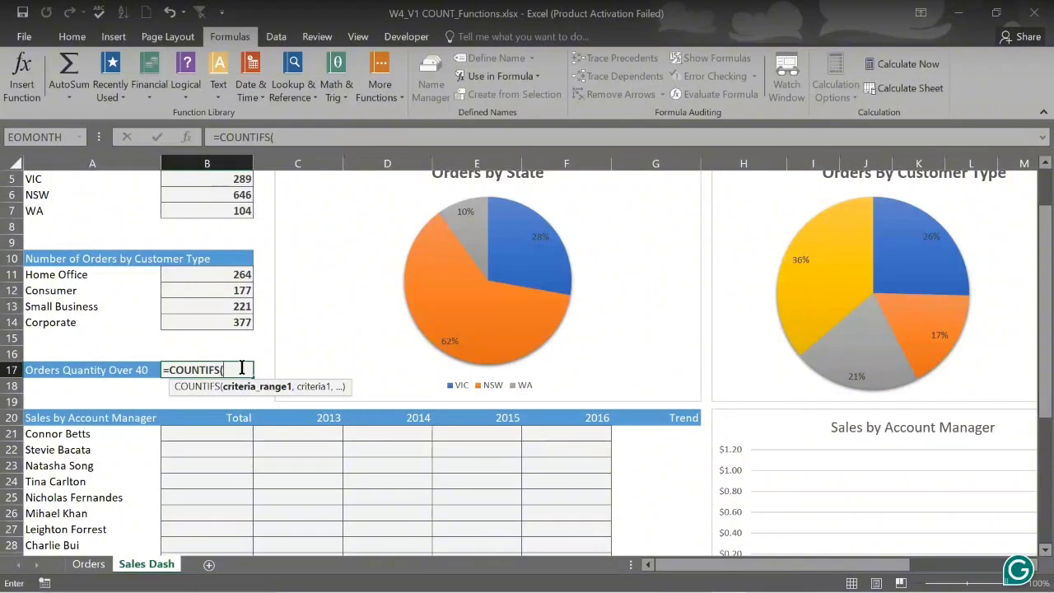
text(O)
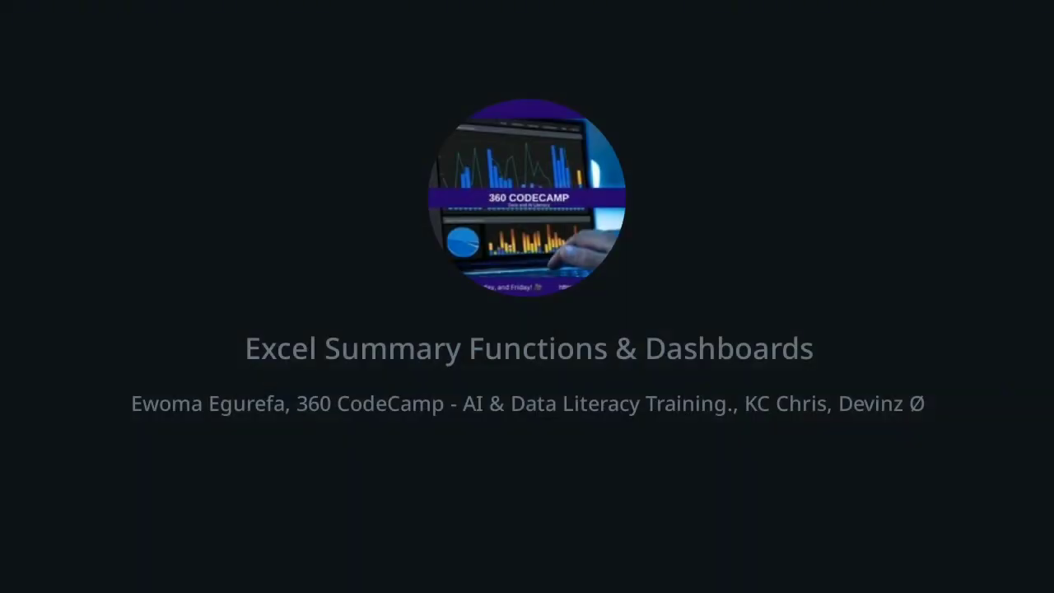
text(RDE)
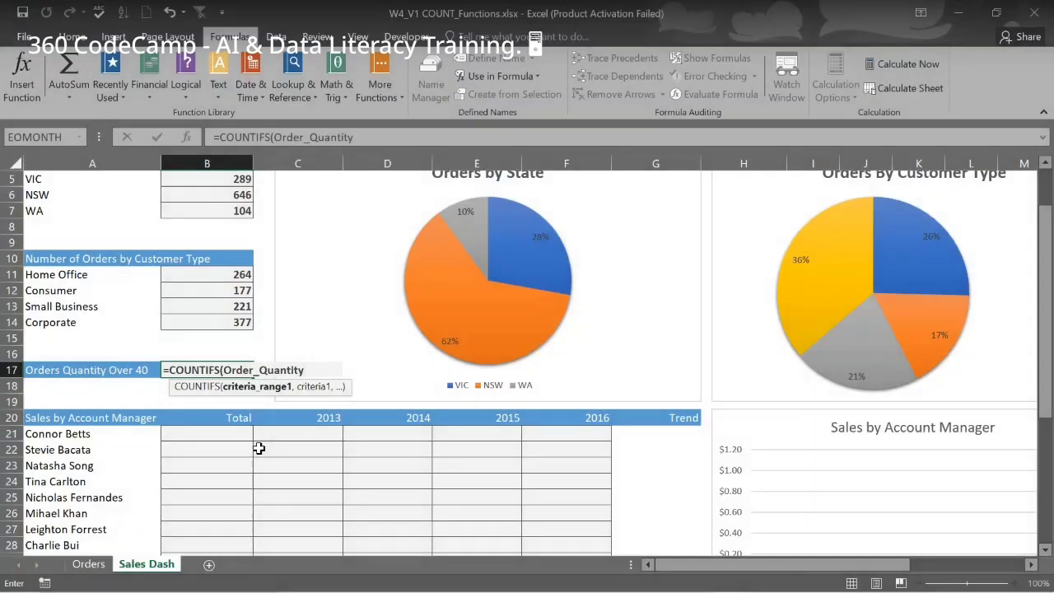
Add the ">40" criterion to B17's COUNTIFS formula, fixing the stray quotes, and close the bracket
text(, ")
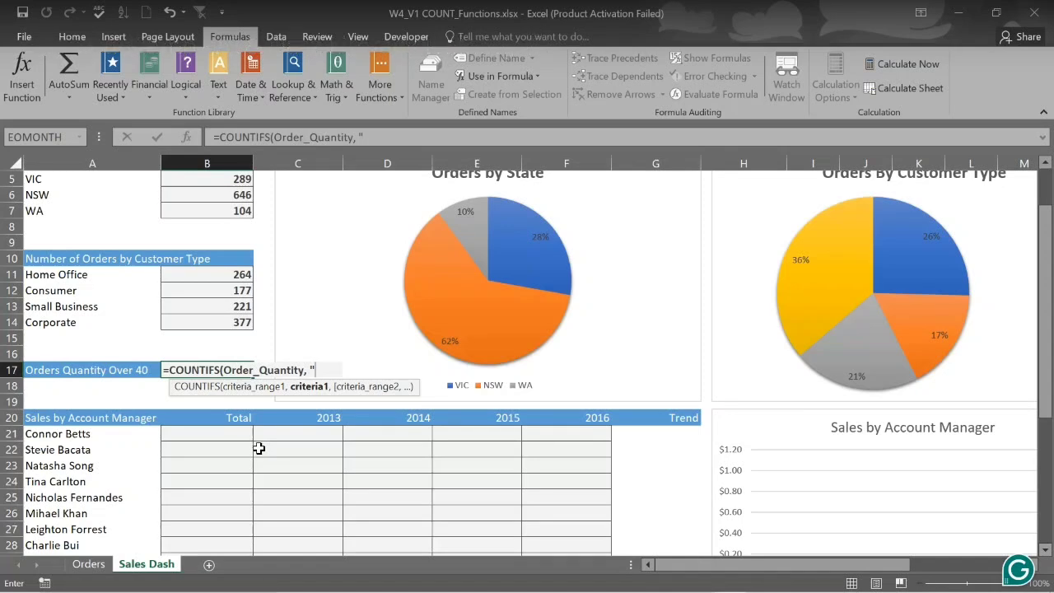
text(>40")
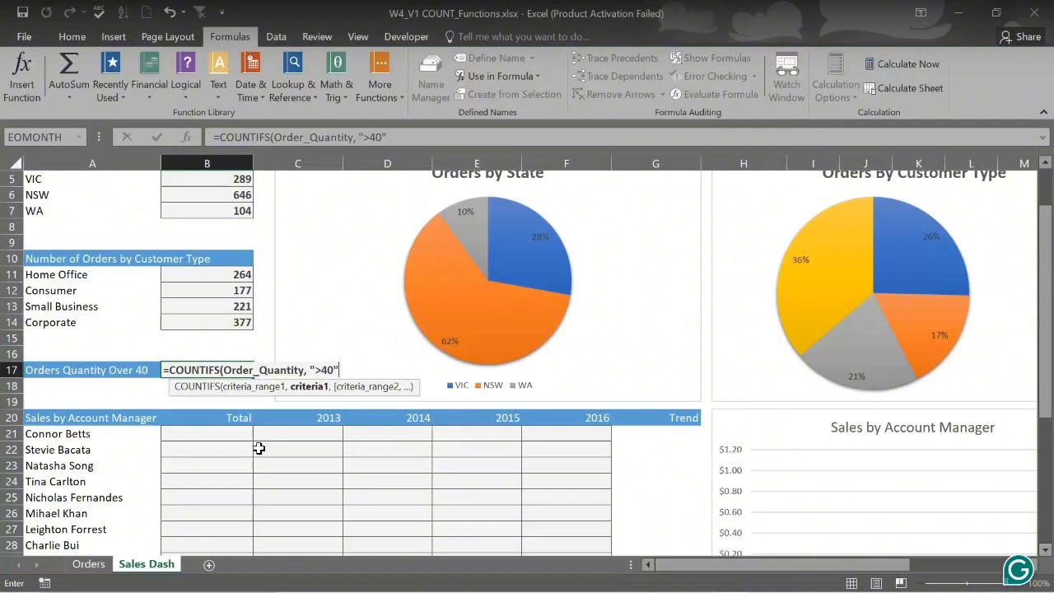
key(BackSpace)
key(BackSpace)
key(BackSpace)
key(BackSpace)
key(BackSpace)
text(>)
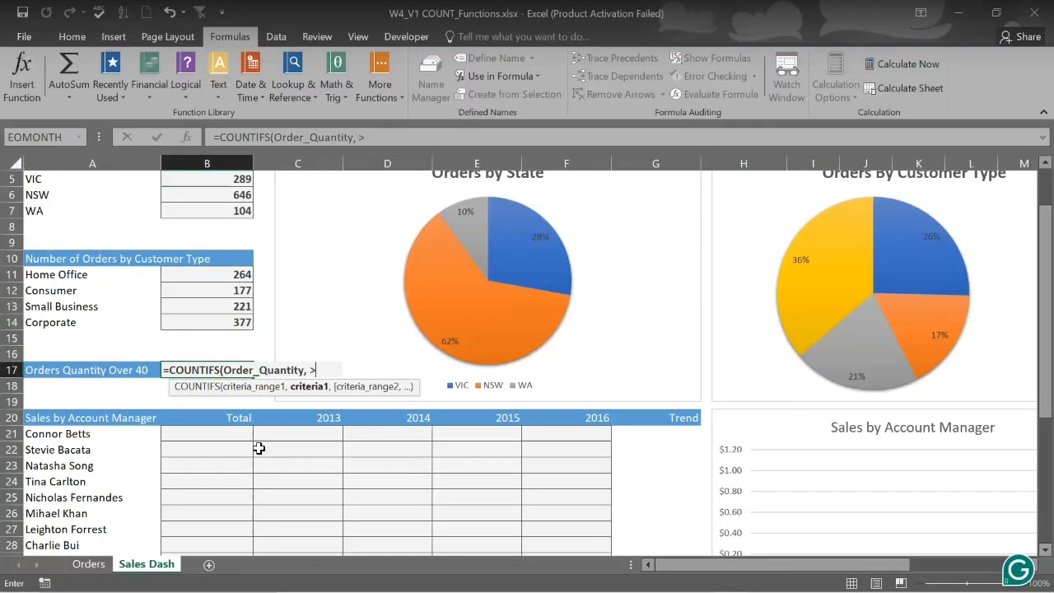
text(40)
key(BackSpace)
key(BackSpace)
key(BackSpace)
text(">40)
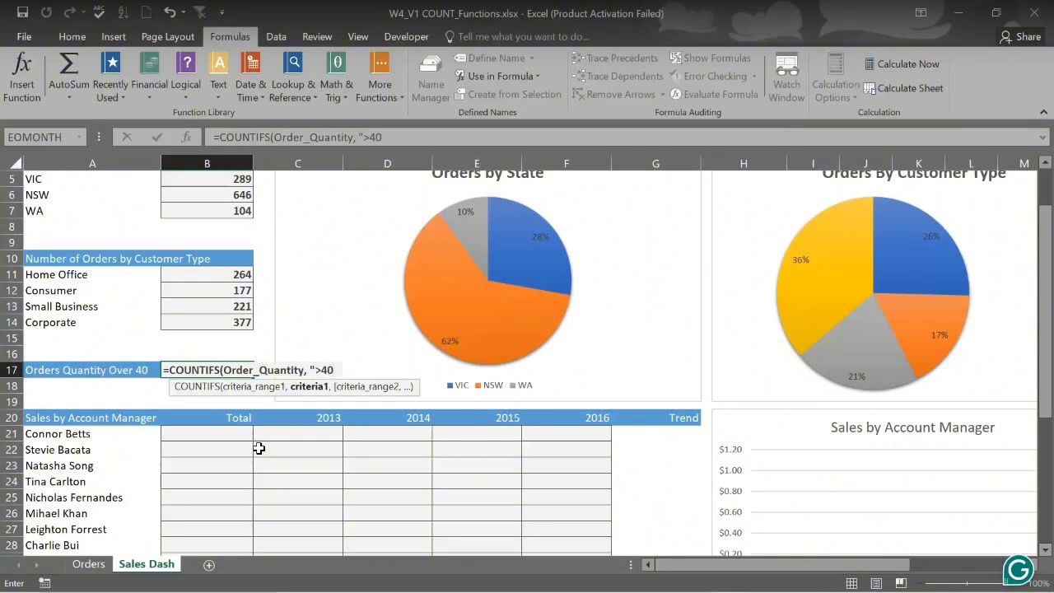
text("))
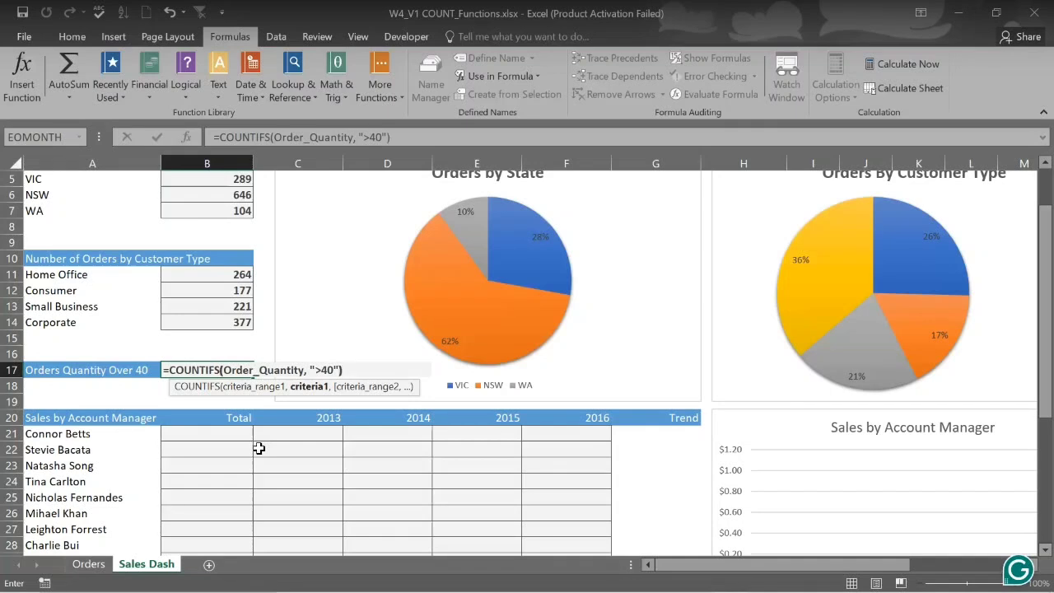
Commit B17's formula so Orders Quantity Over 40 shows 238
key(Return)
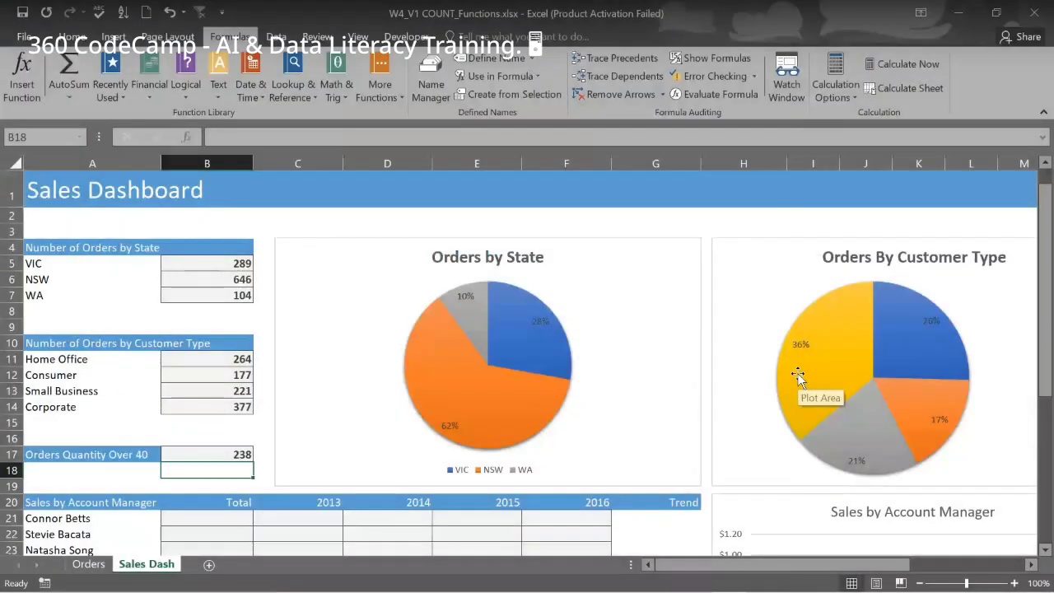
scroll(557, 401, right, 2)
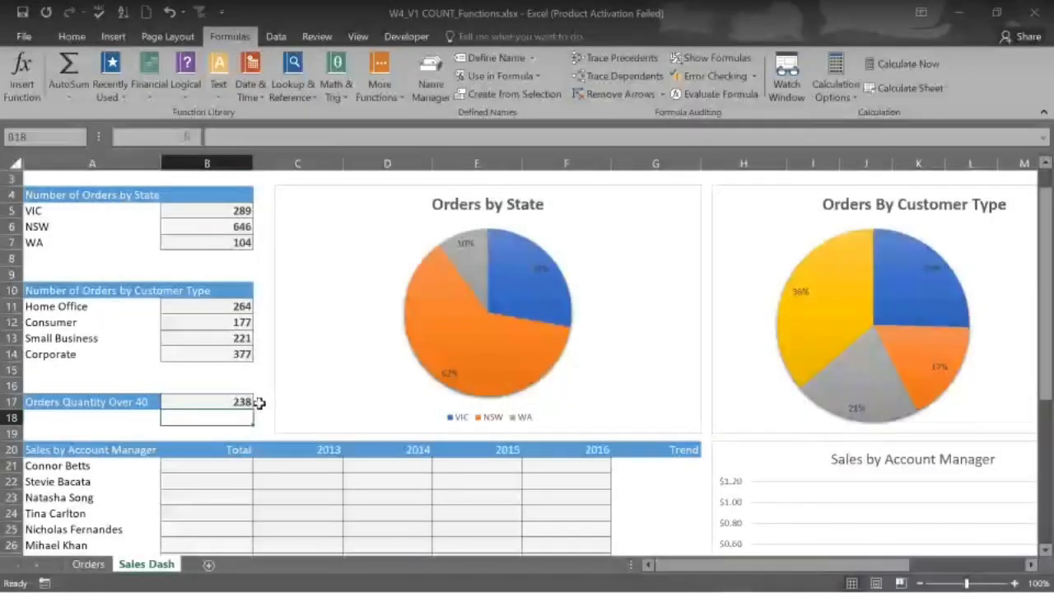
Switch from Excel to the Telegram window showing the 360 CodeCamp group's Live Class topic
mouse_move(696, 579)
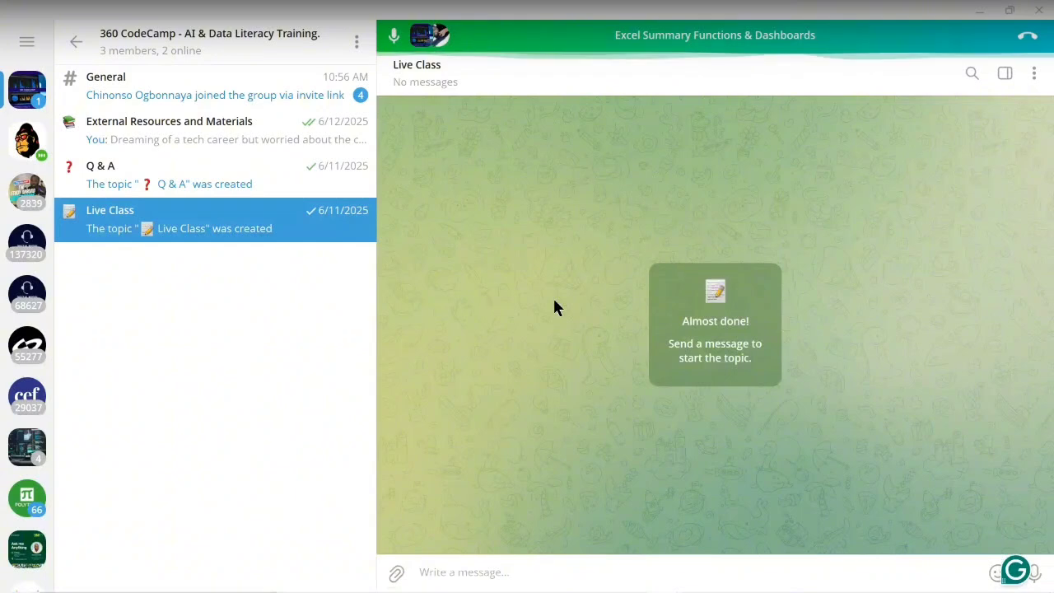
mouse_move(577, 591)
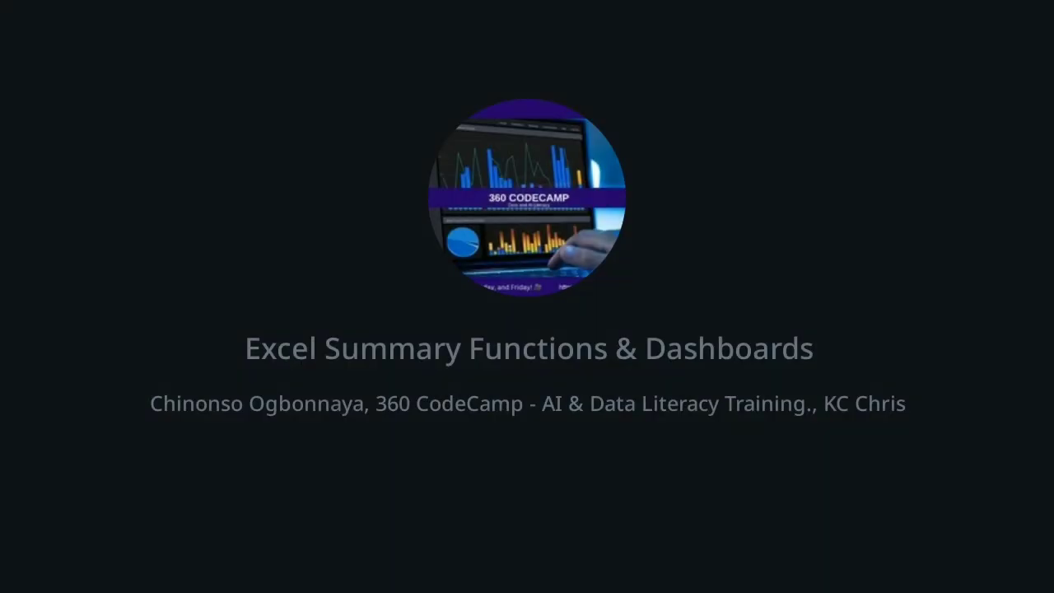
mouse_move(717, 583)
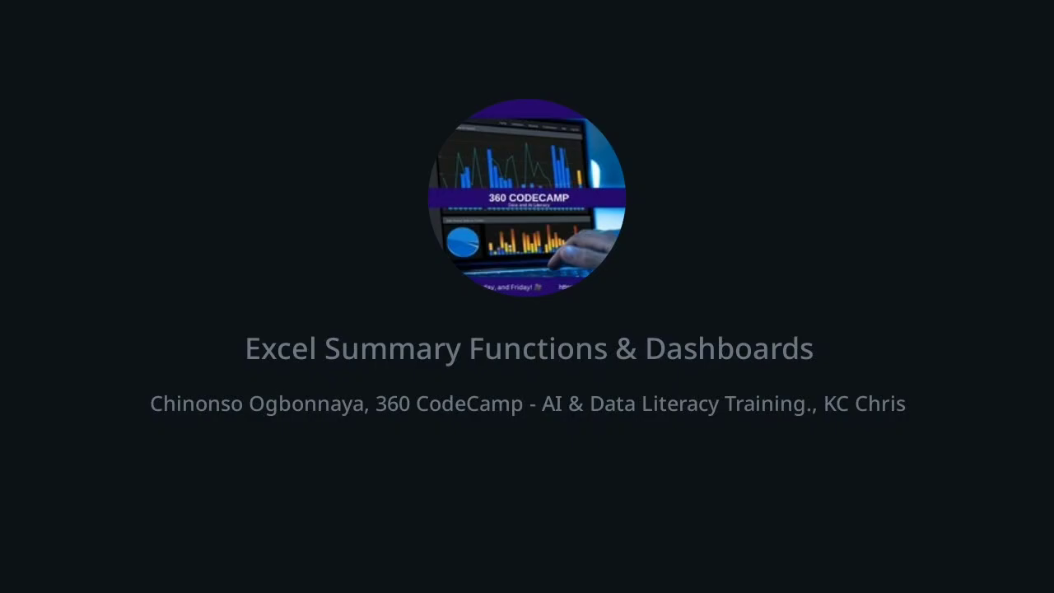
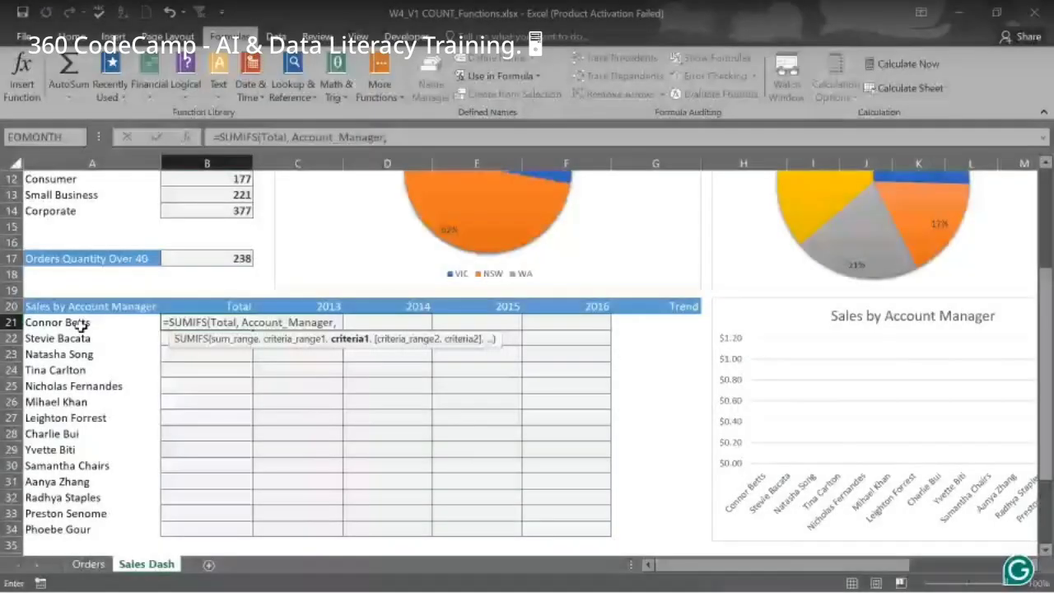
Complete B21 as =SUMIFS(Total, Account_Manager, A21), giving $135,493.75
click(82, 328)
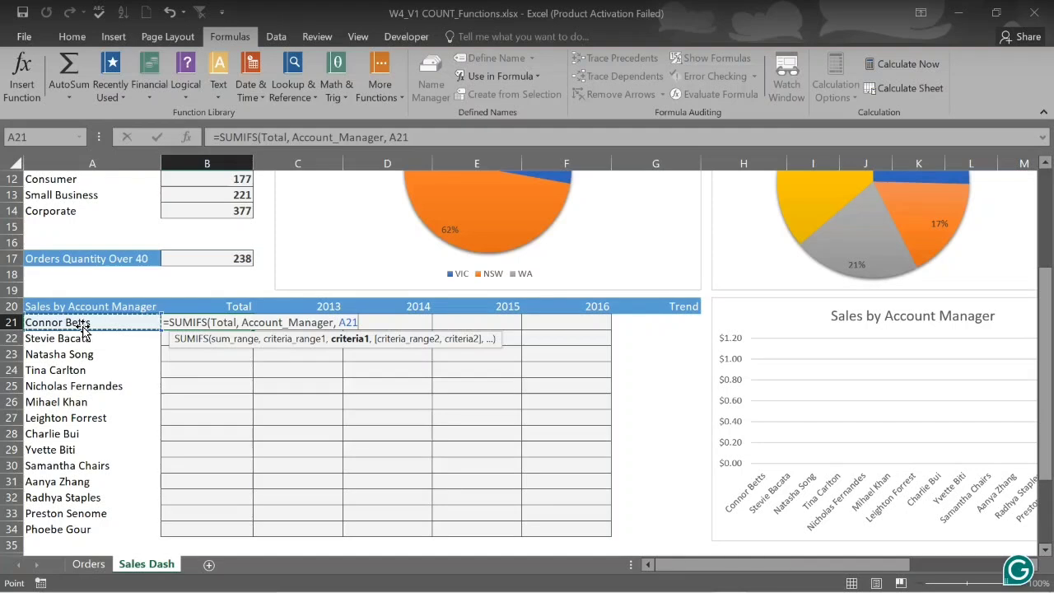
key(Return)
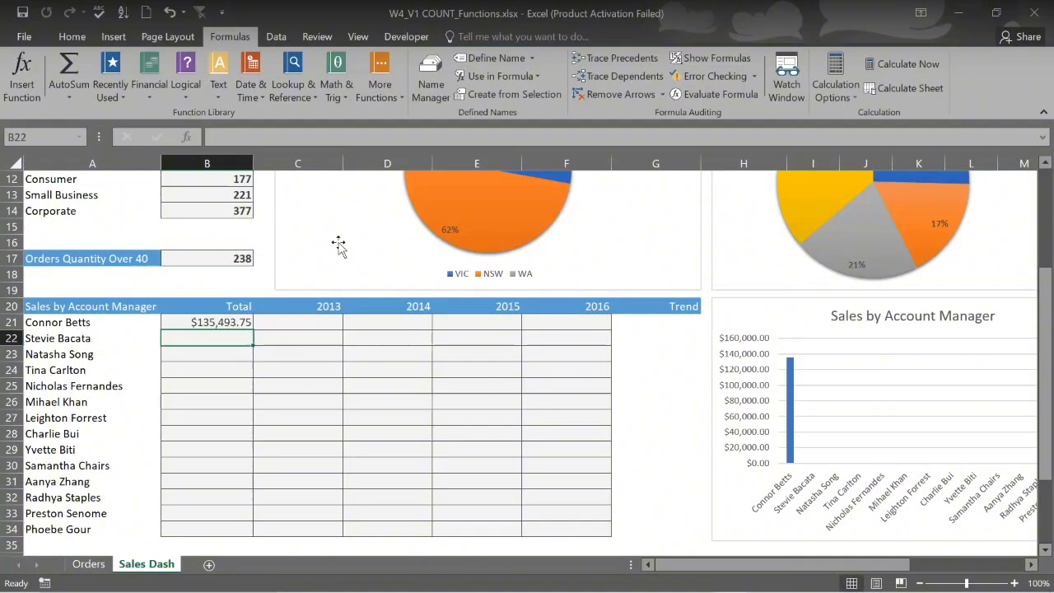
scroll(895, 367, right, 1)
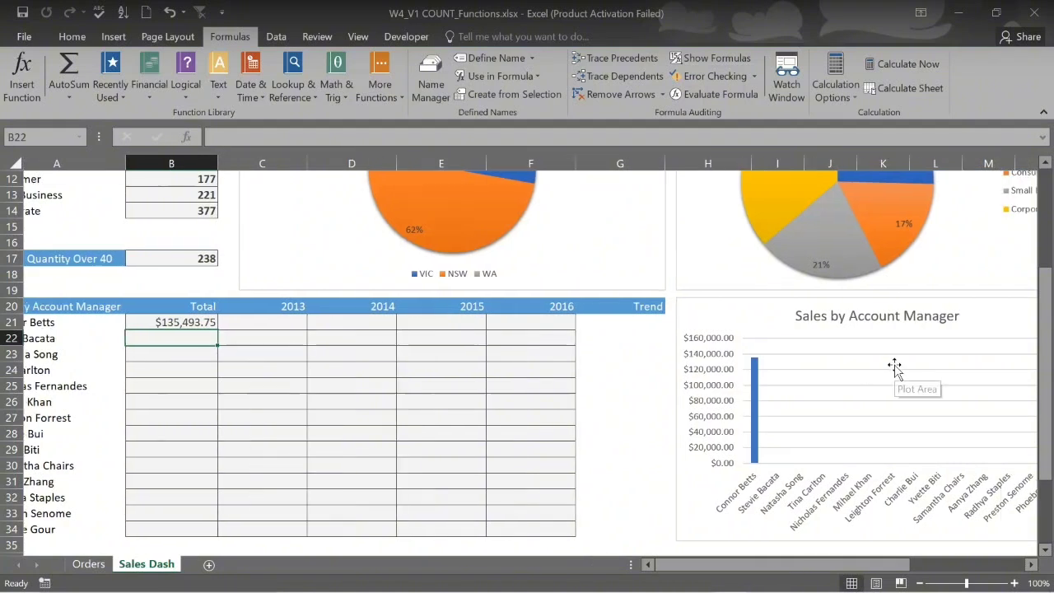
scroll(894, 368, left, 1)
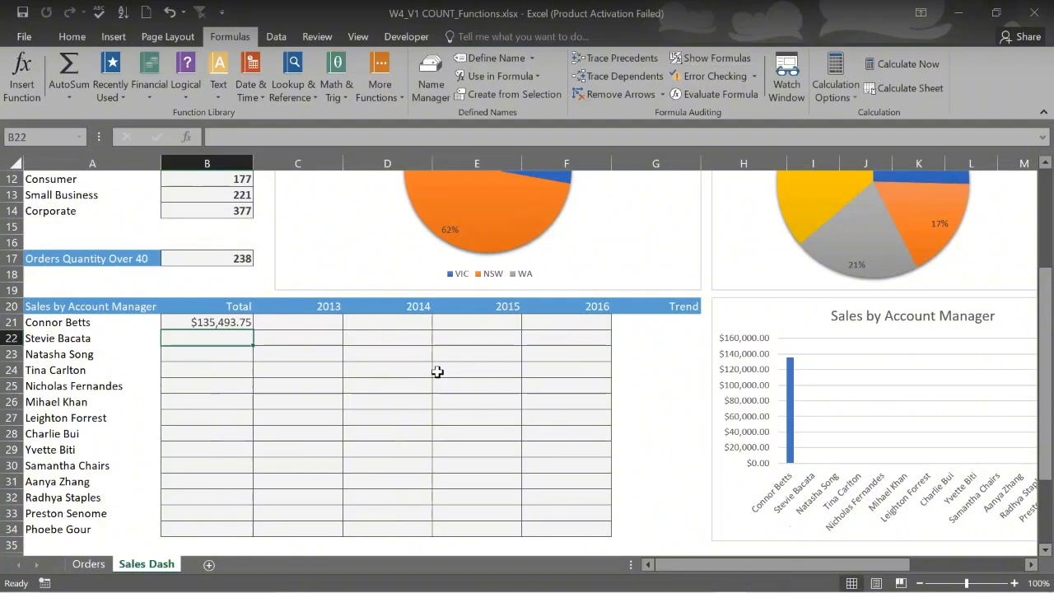
Copy B21's total down the manager list, then undo the fill
click(240, 323)
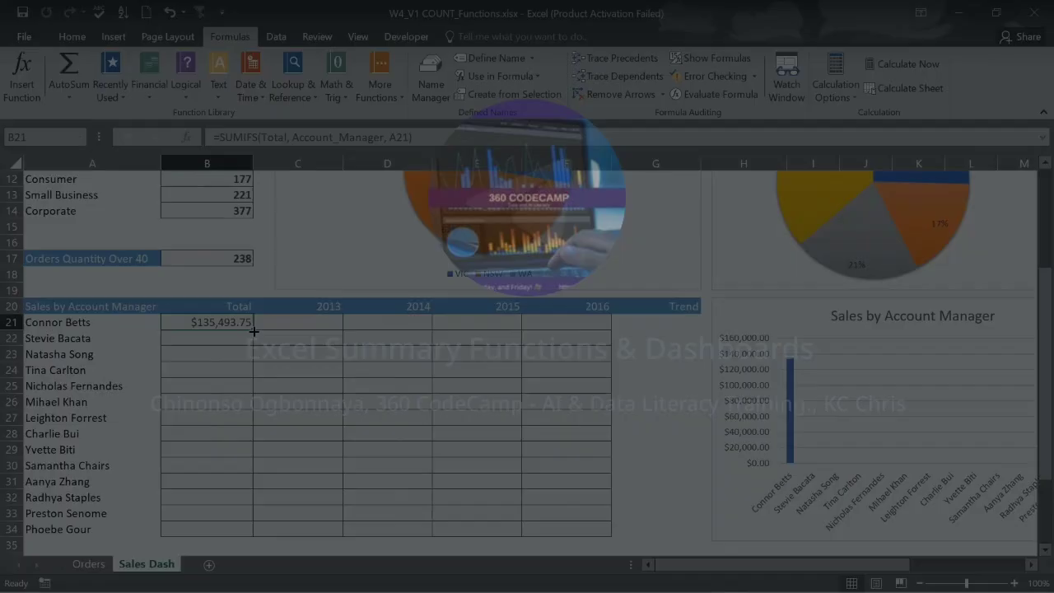
drag(254, 331, 254, 545)
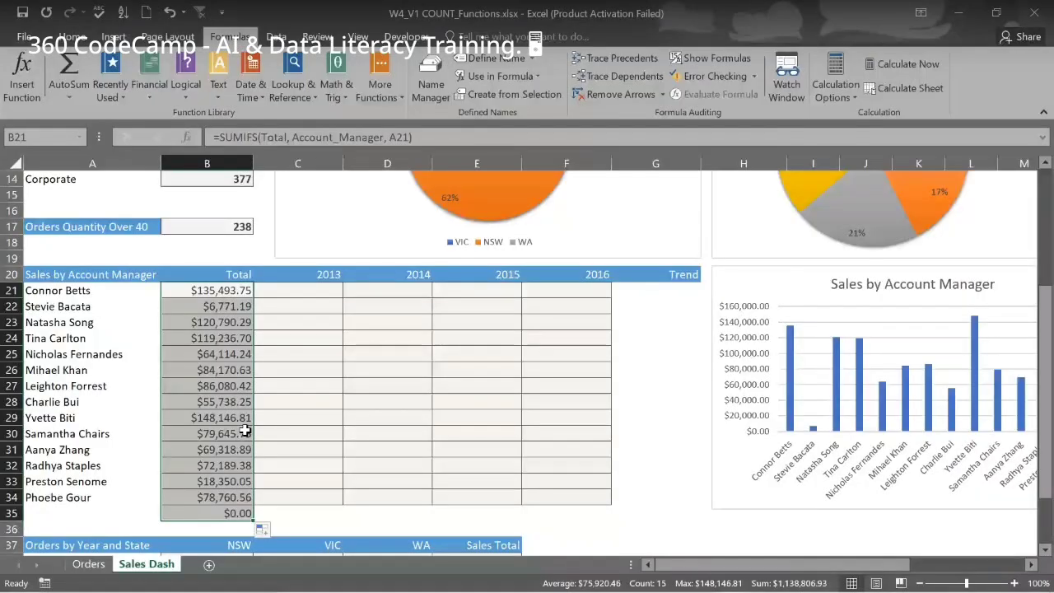
key(ctrl+z)
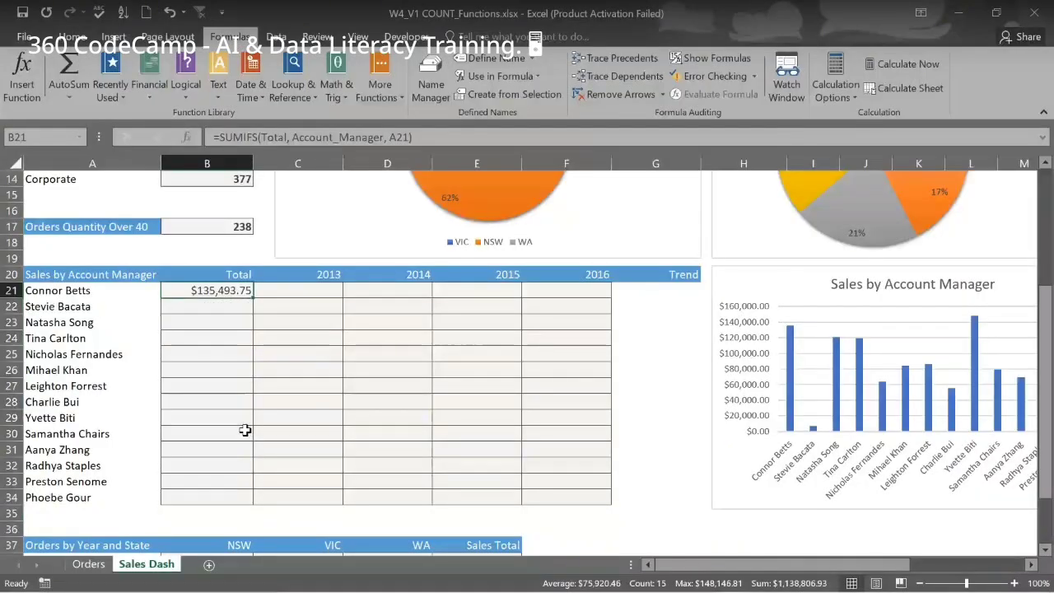
Fill B21's SUMIFS total down to B34 so every account manager has a total
drag(252, 297, 258, 503)
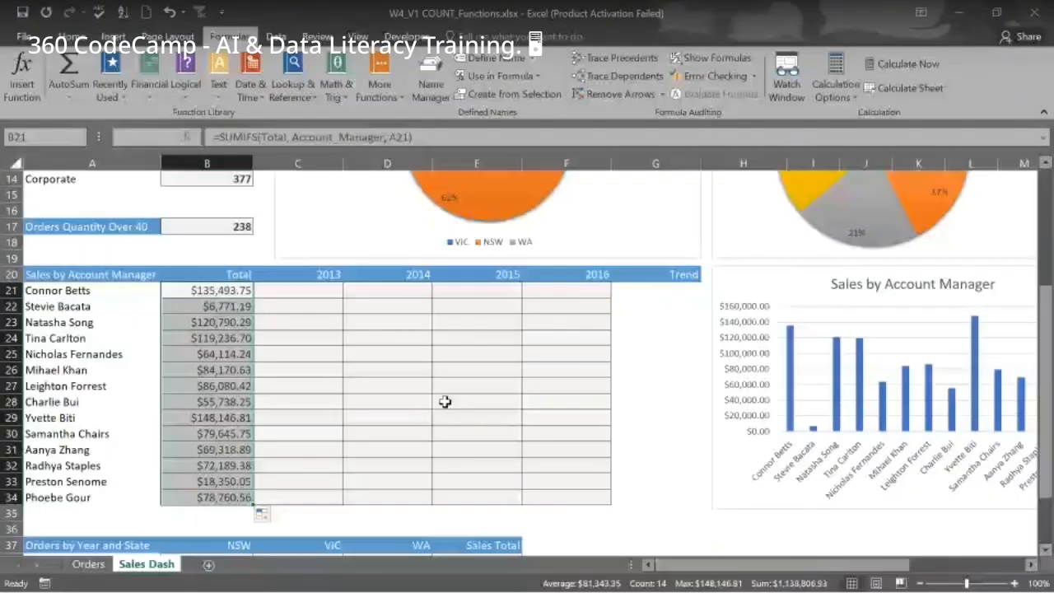
click(313, 292)
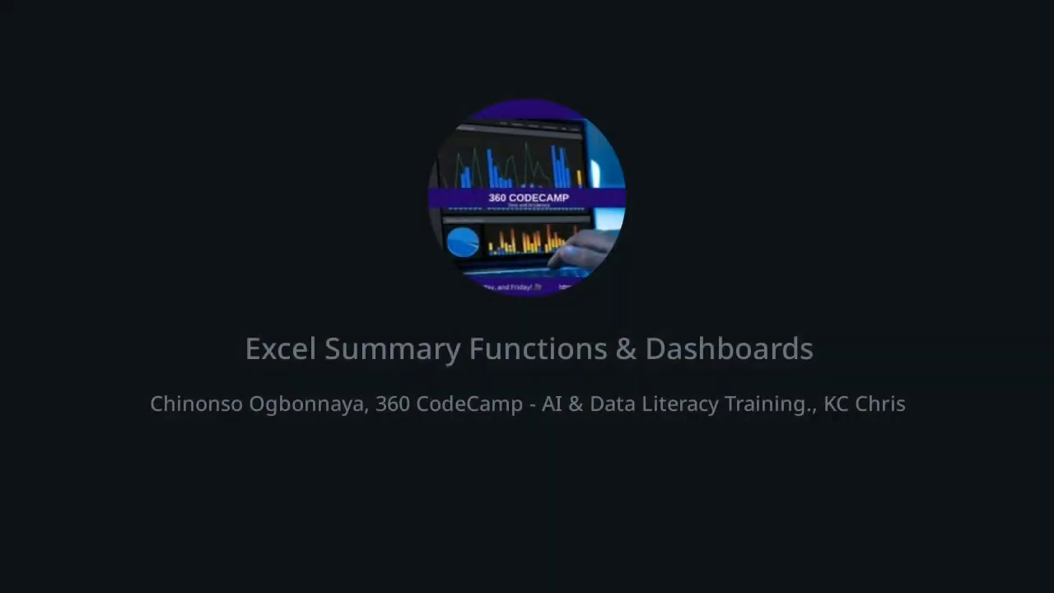
Start C21's 2013 formula as =SUMIFS(Total, Account_Manager, A21
text(UMIFS)
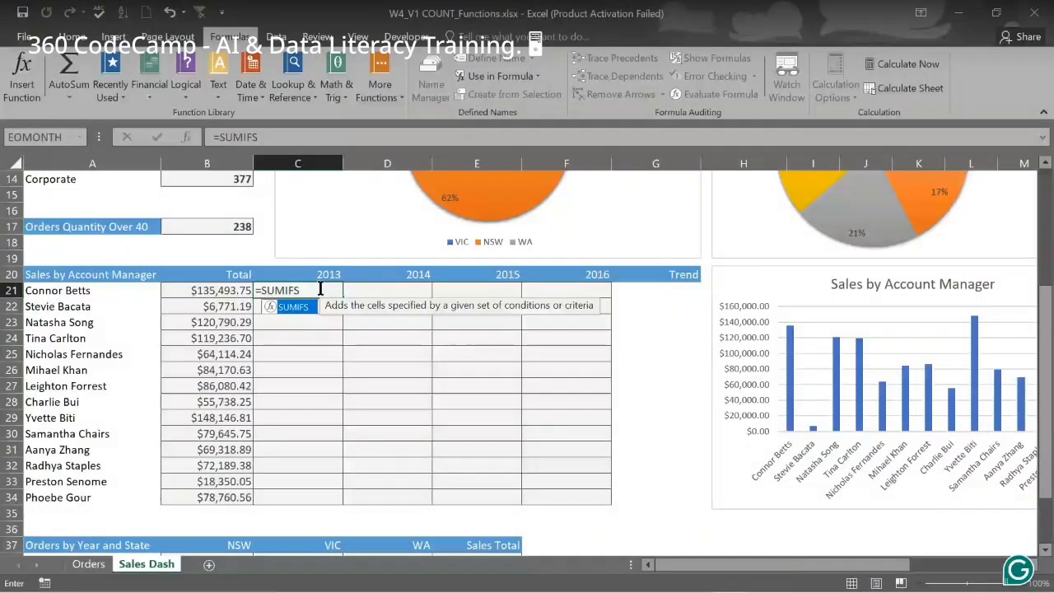
text(()
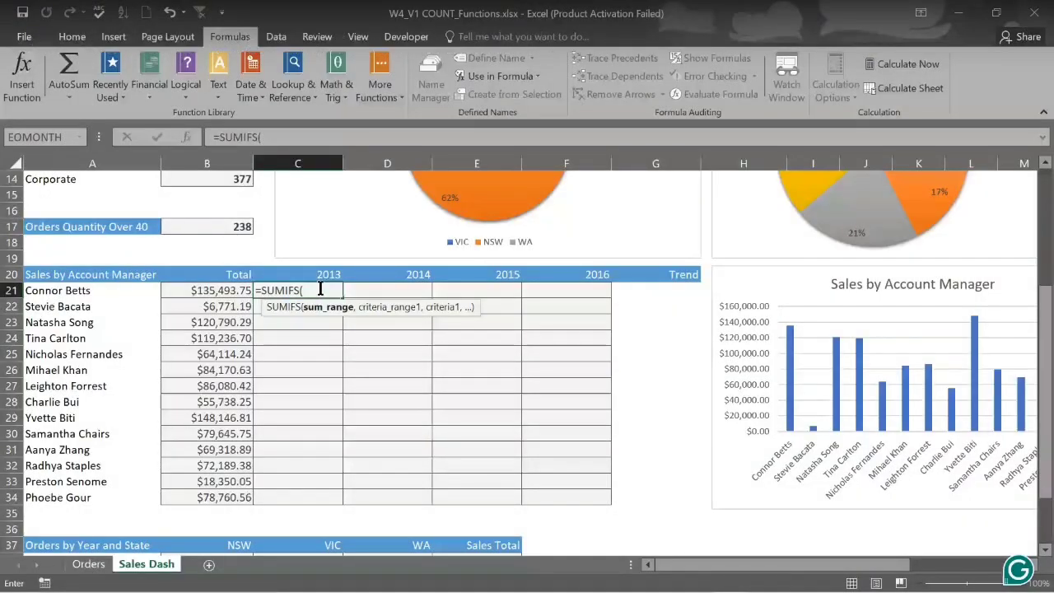
text(TOTA)
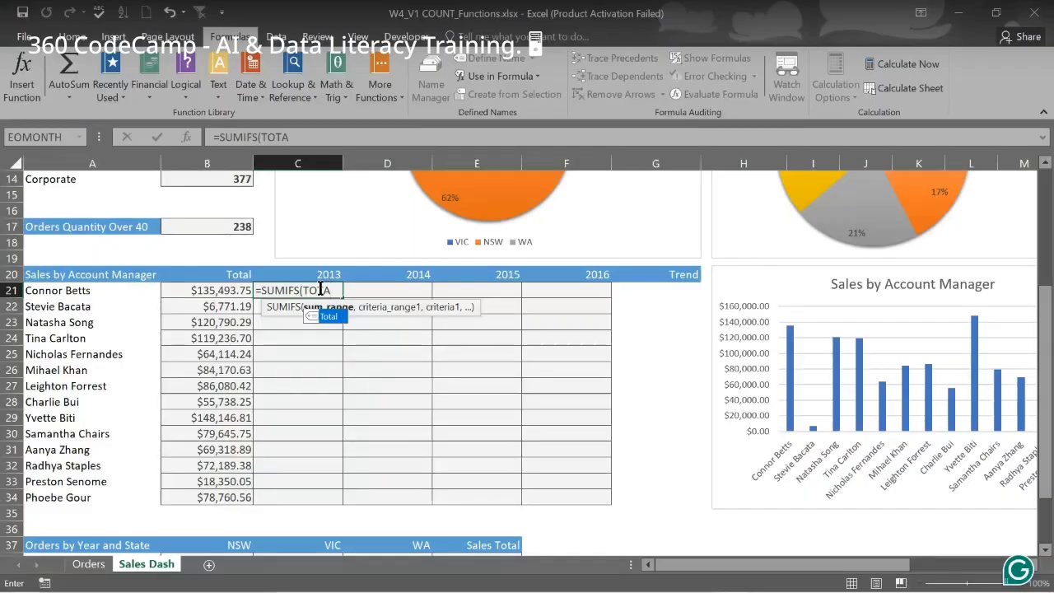
key(Tab)
text(,)
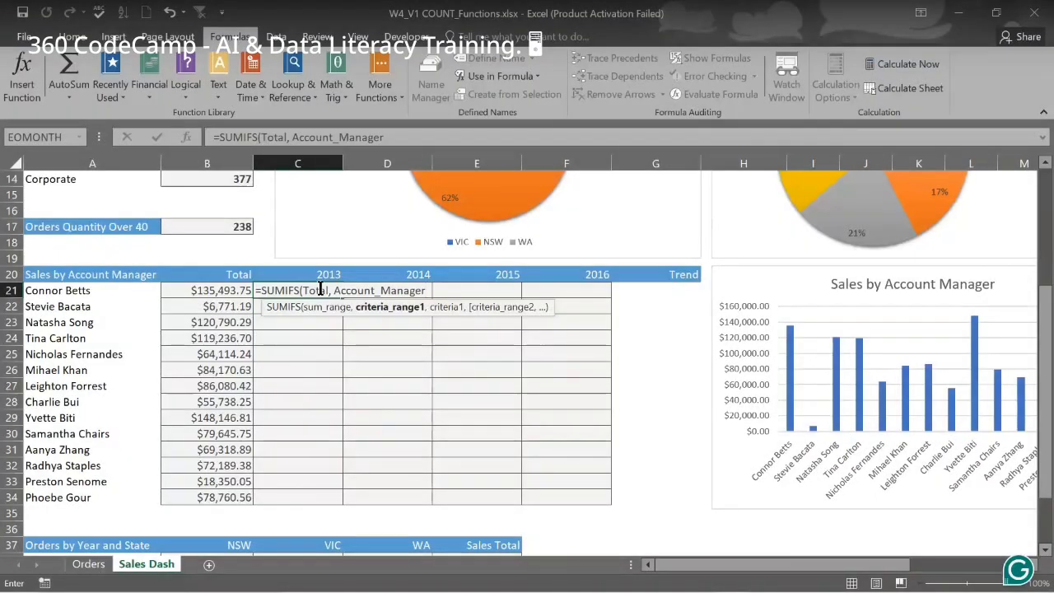
text(,)
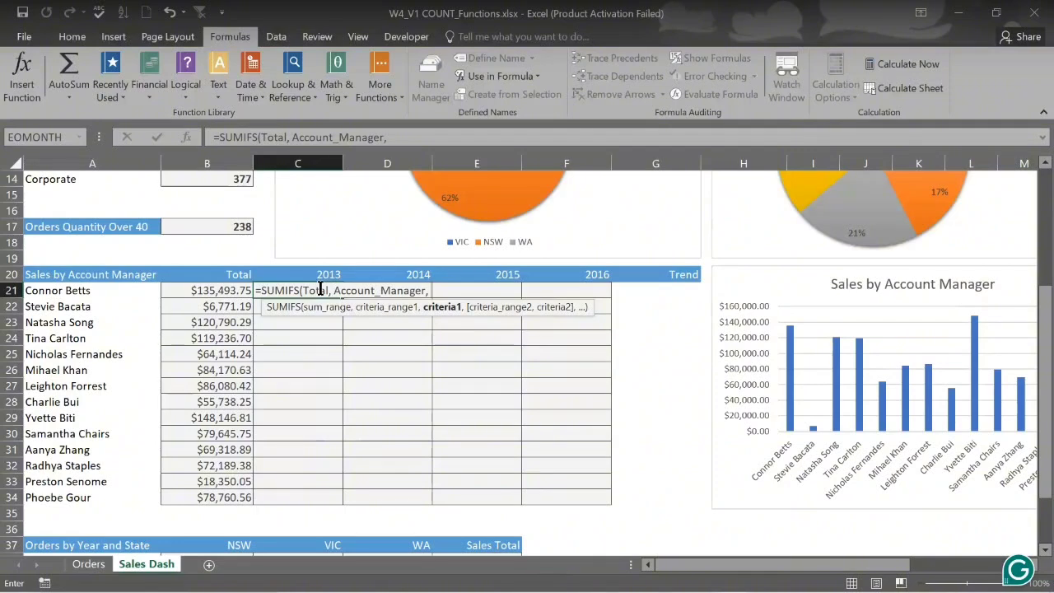
click(59, 290)
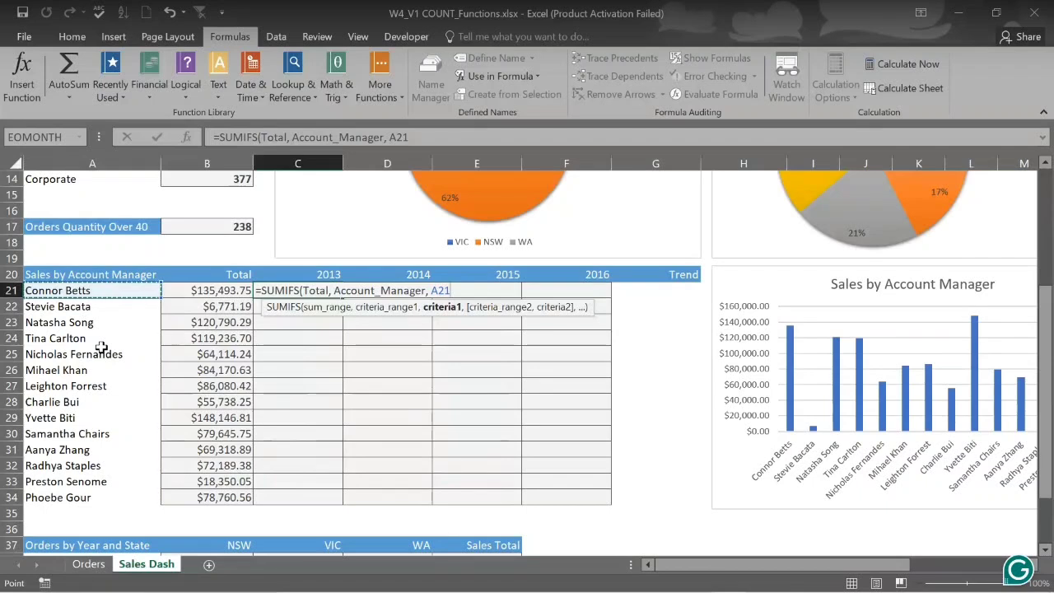
Turn the A21 criterion into the mixed reference $A21, locking only the column
key(F4)
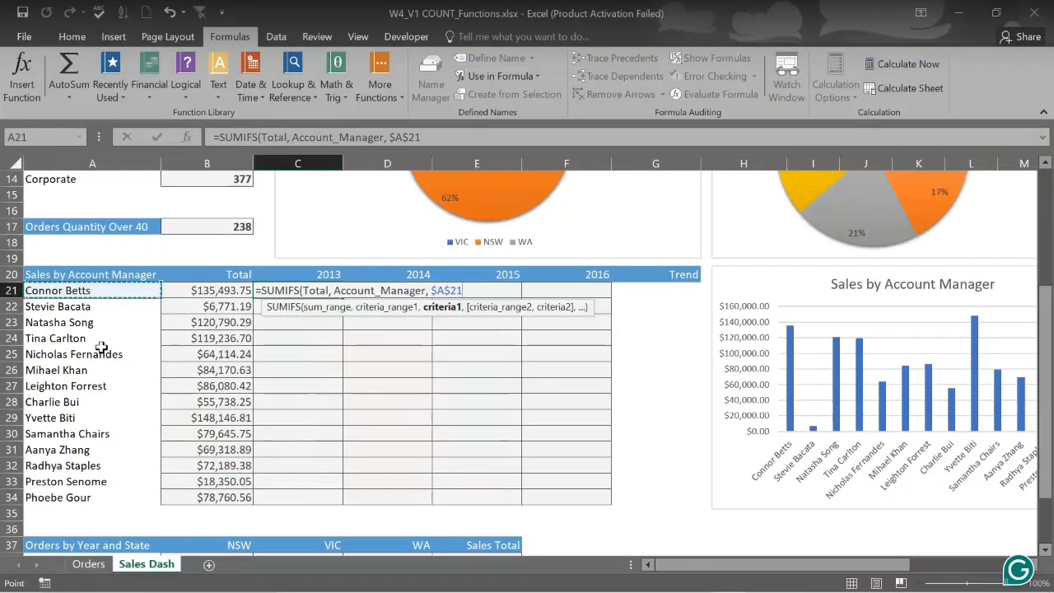
key(F4)
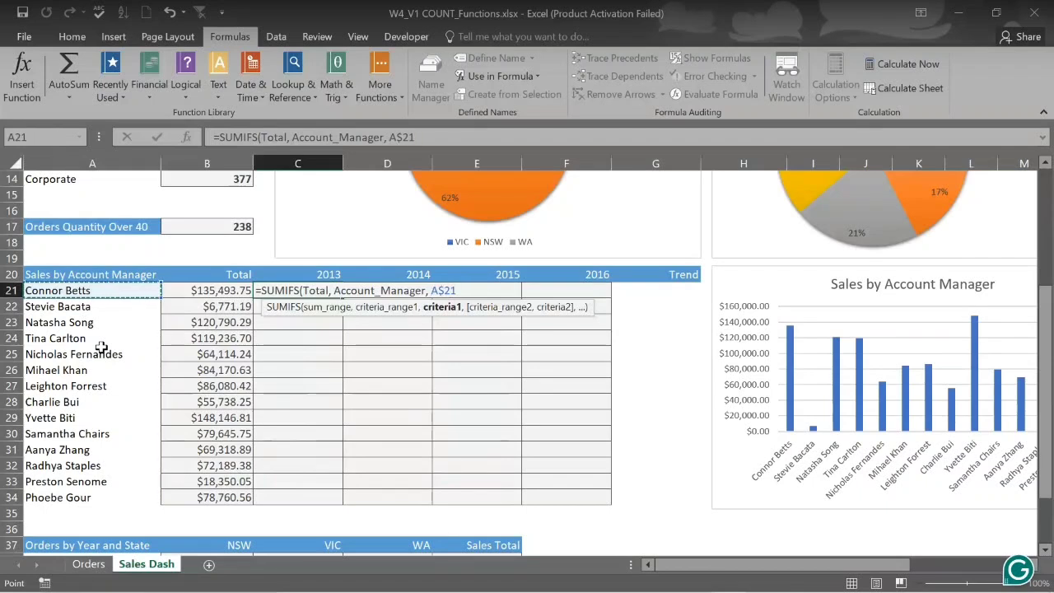
key(F4)
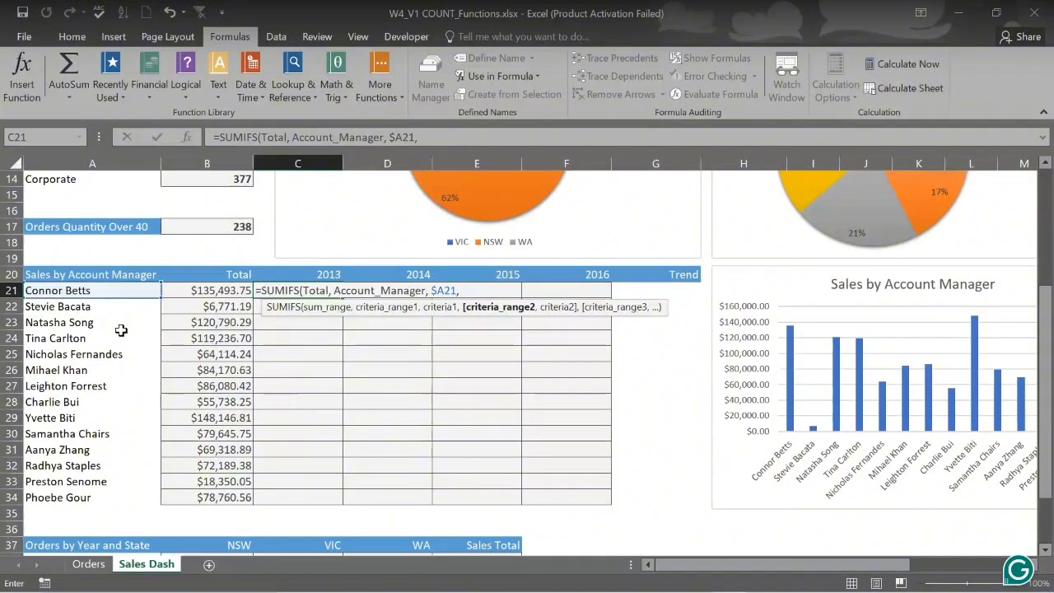
Add the Order_Year range with criterion C$20, row locked, and close C21's SUMIFS
text(O)
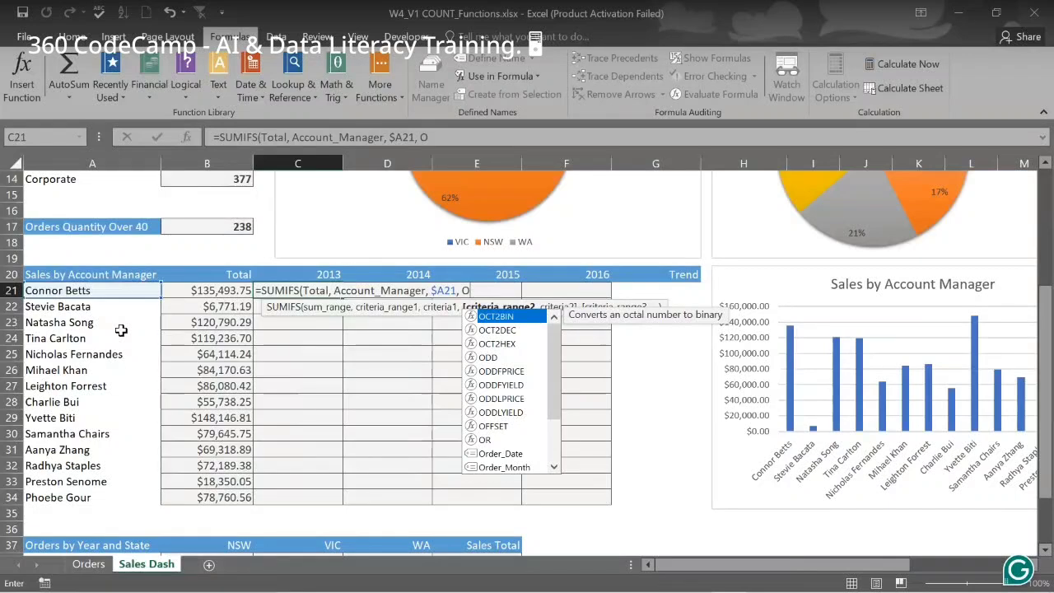
text(RDER)
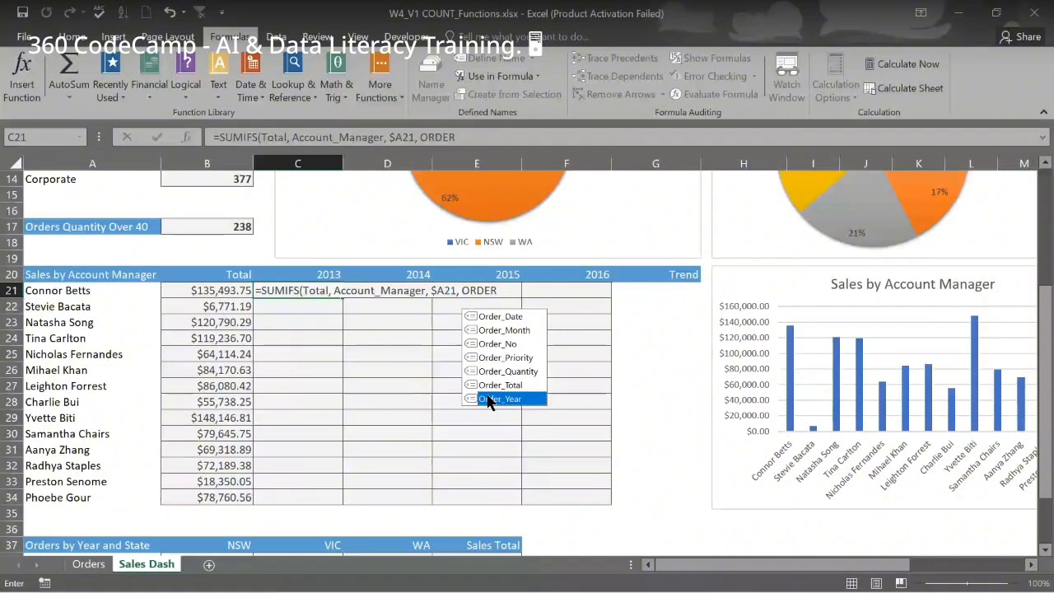
double_click(490, 399)
text(,)
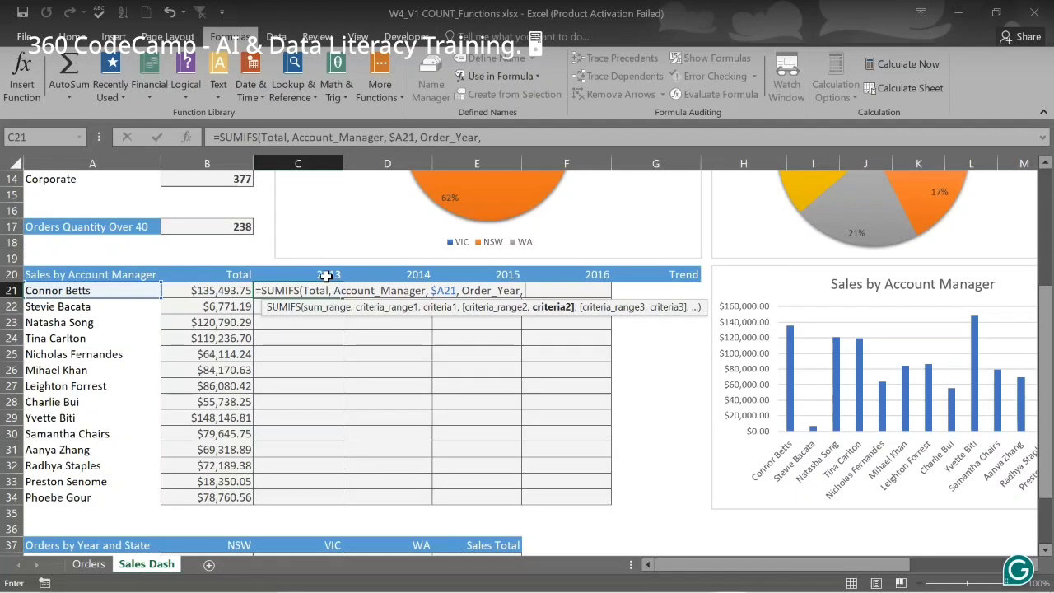
click(327, 276)
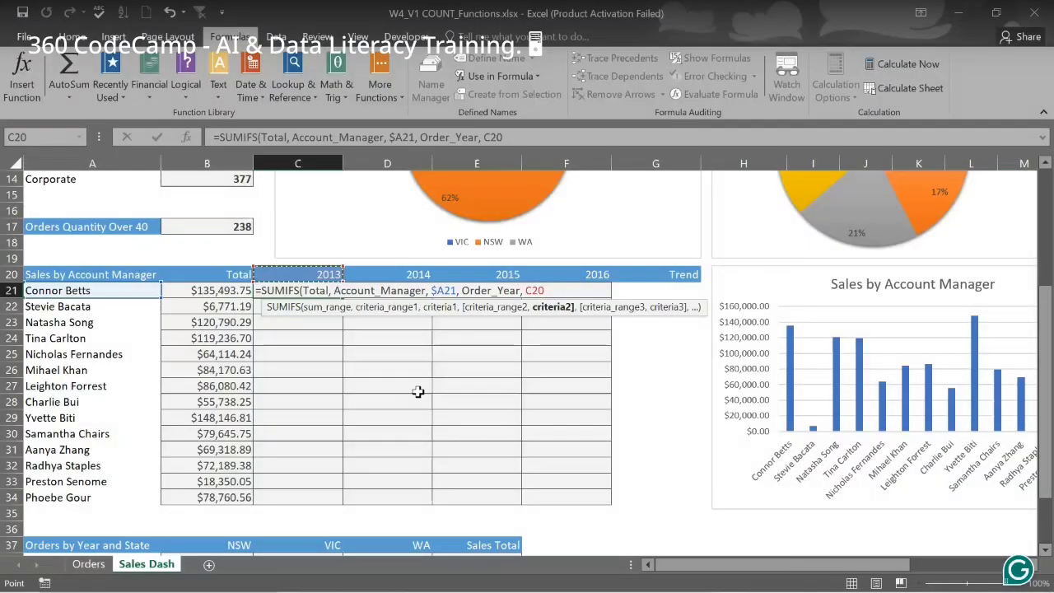
key(F4)
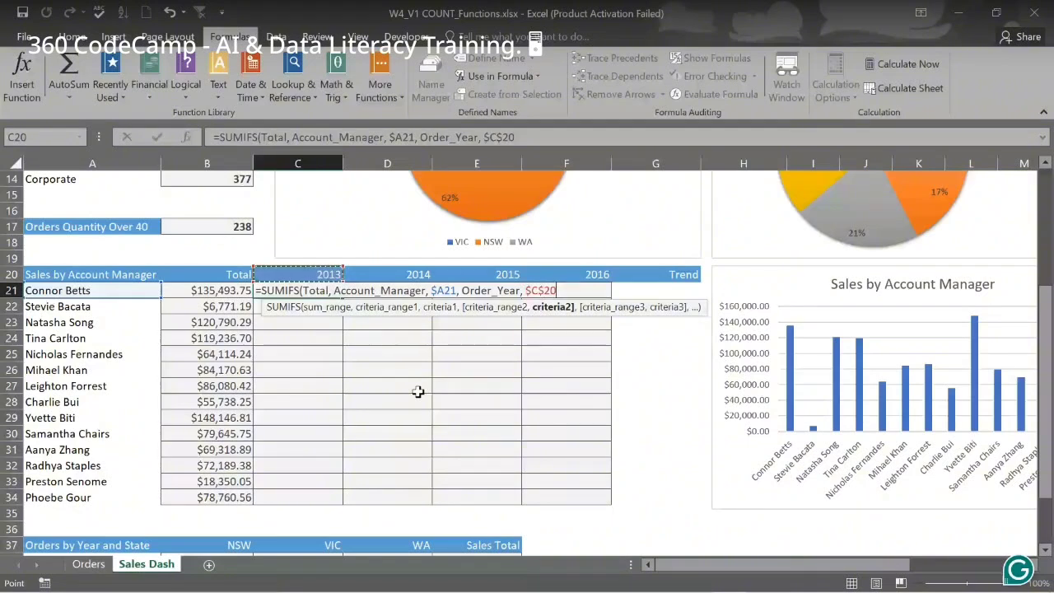
key(F4)
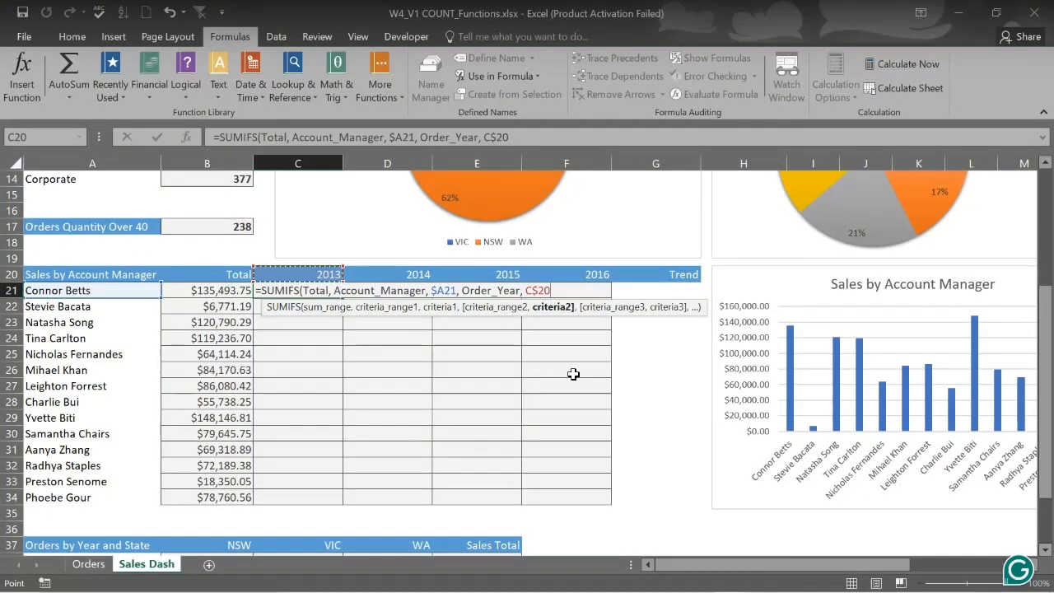
text())
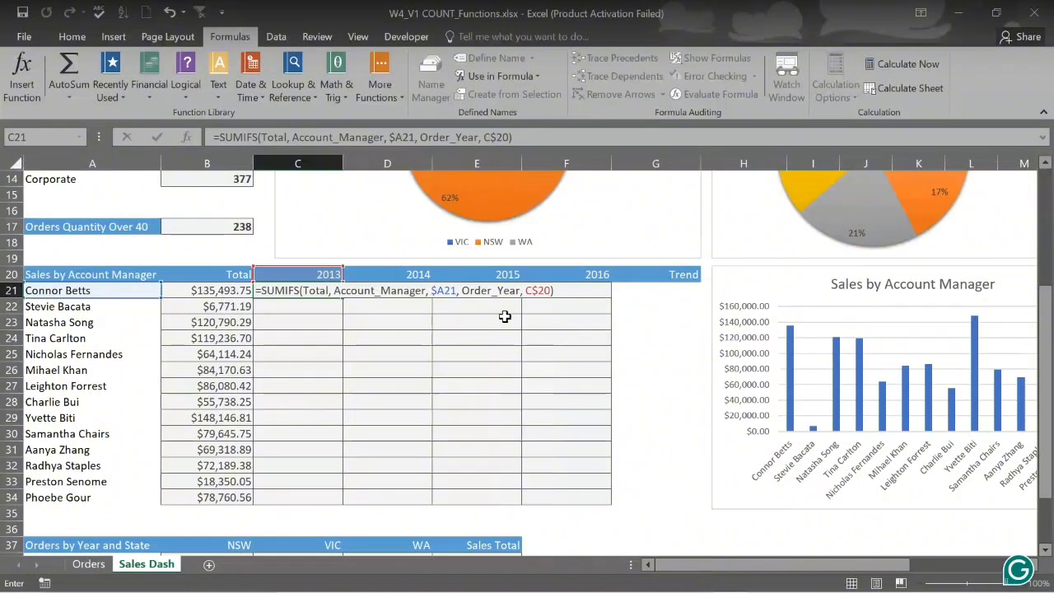
Enter C21's SUMIFS and fill it to F21 and down to row 34, e.g. $27,899.61 in D21
key(Return)
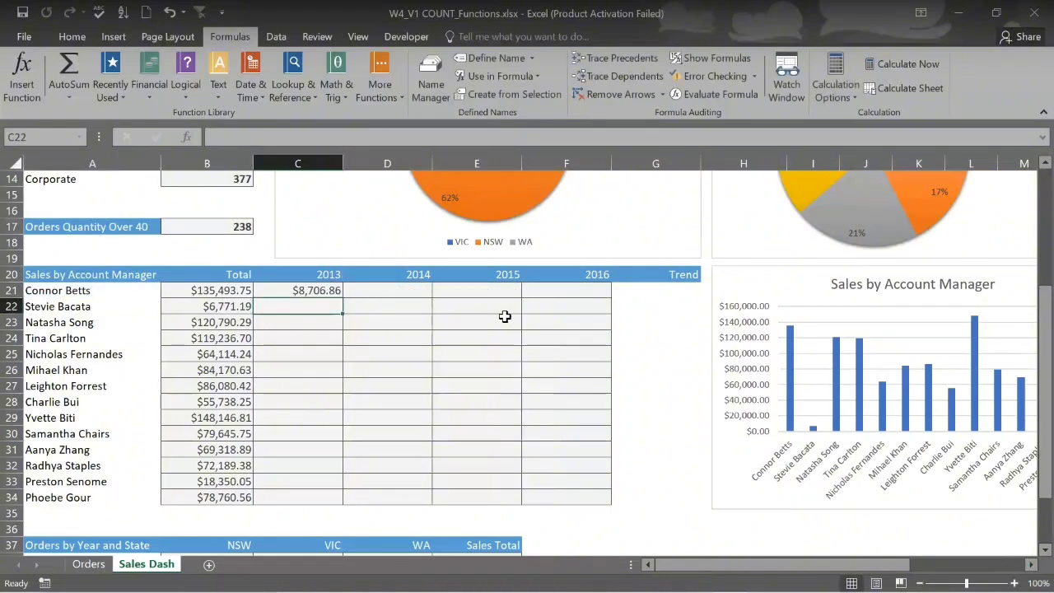
click(332, 292)
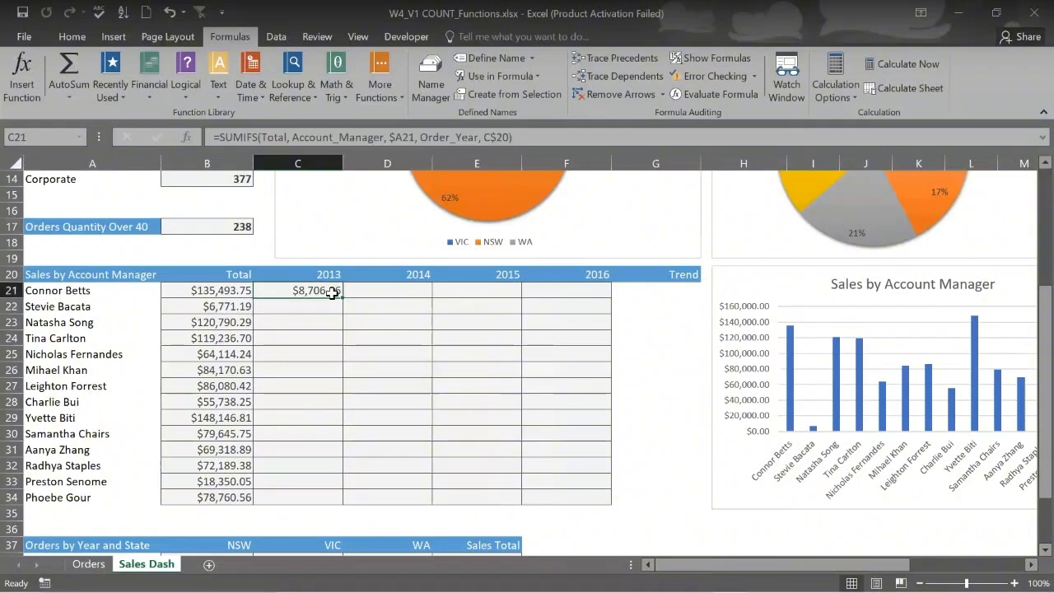
drag(344, 298, 343, 298)
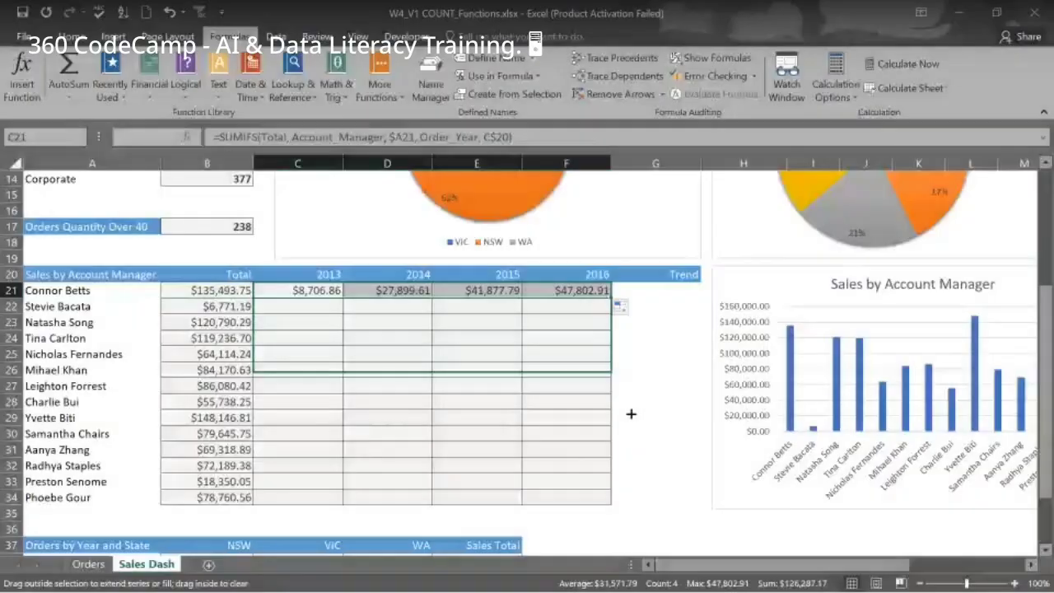
drag(631, 414, 607, 468)
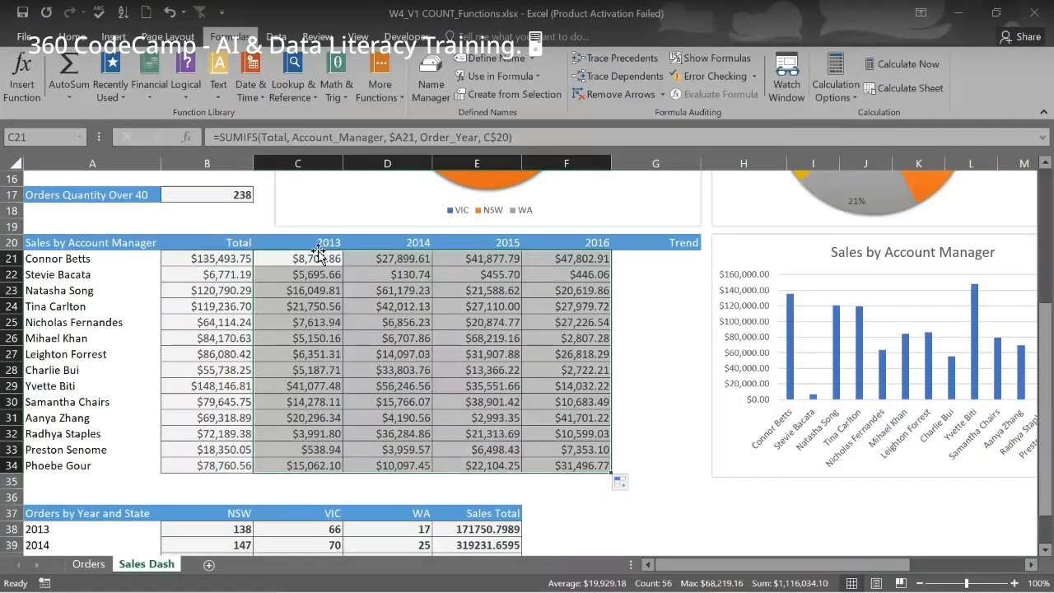
click(394, 258)
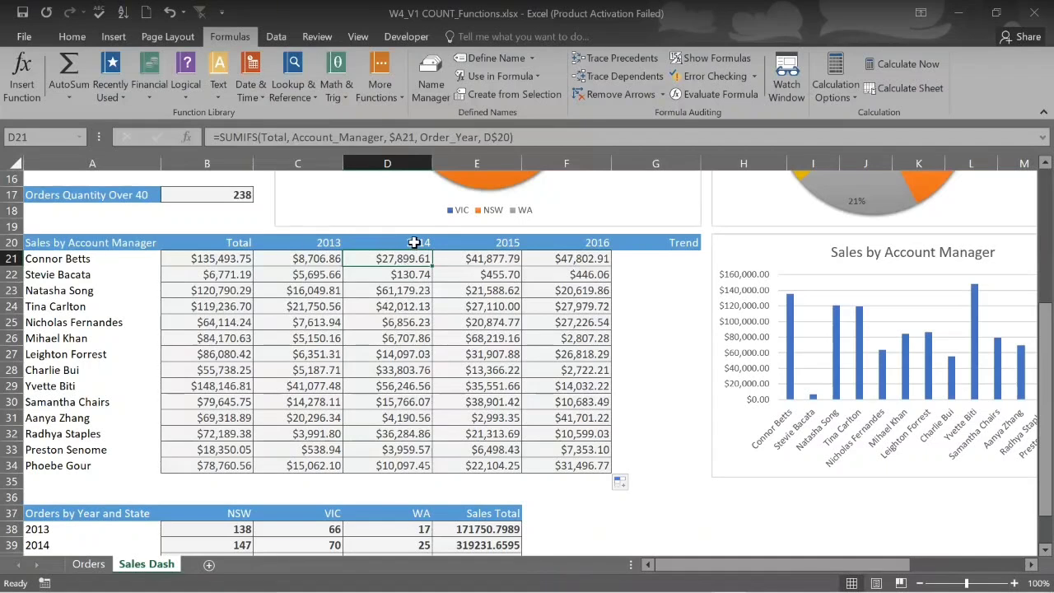
click(325, 258)
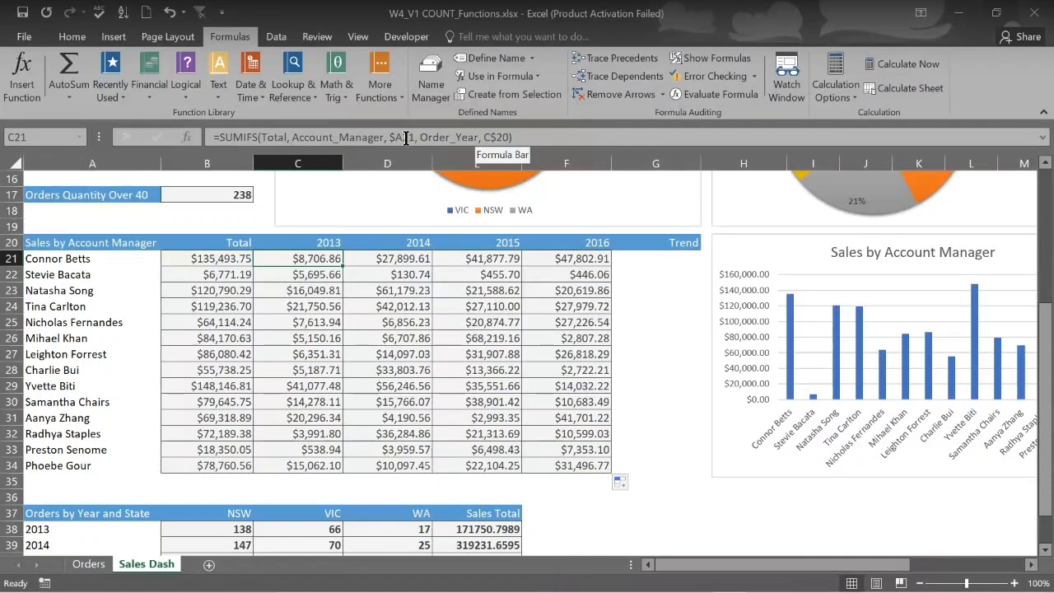
click(373, 260)
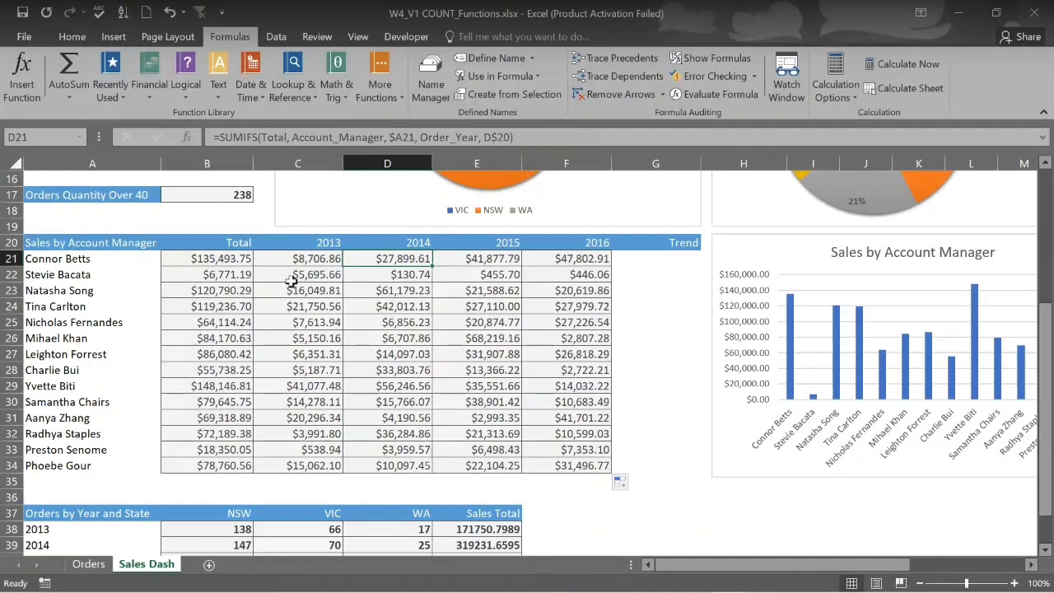
click(229, 274)
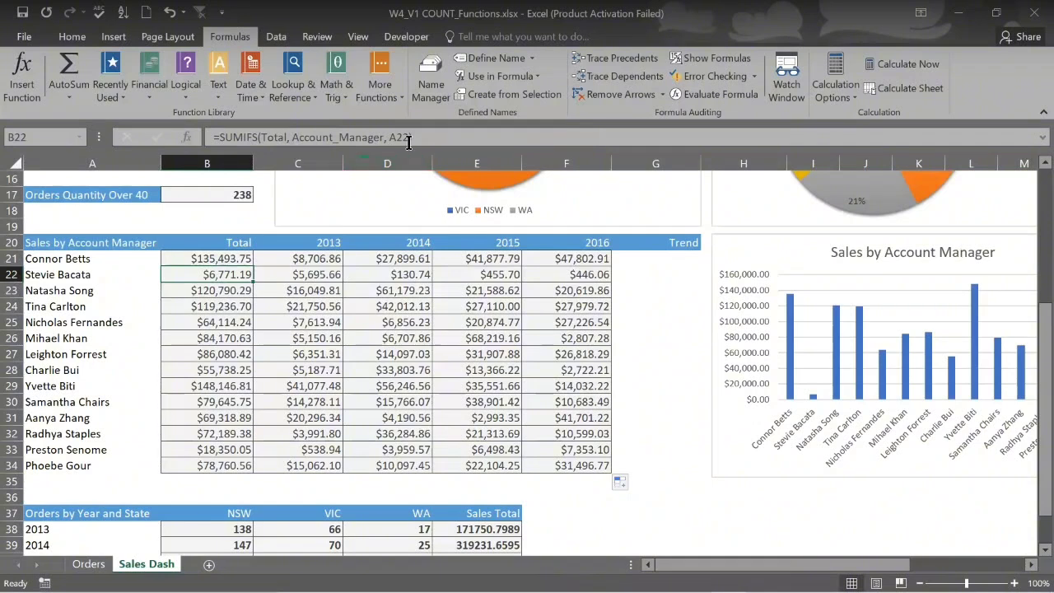
click(230, 257)
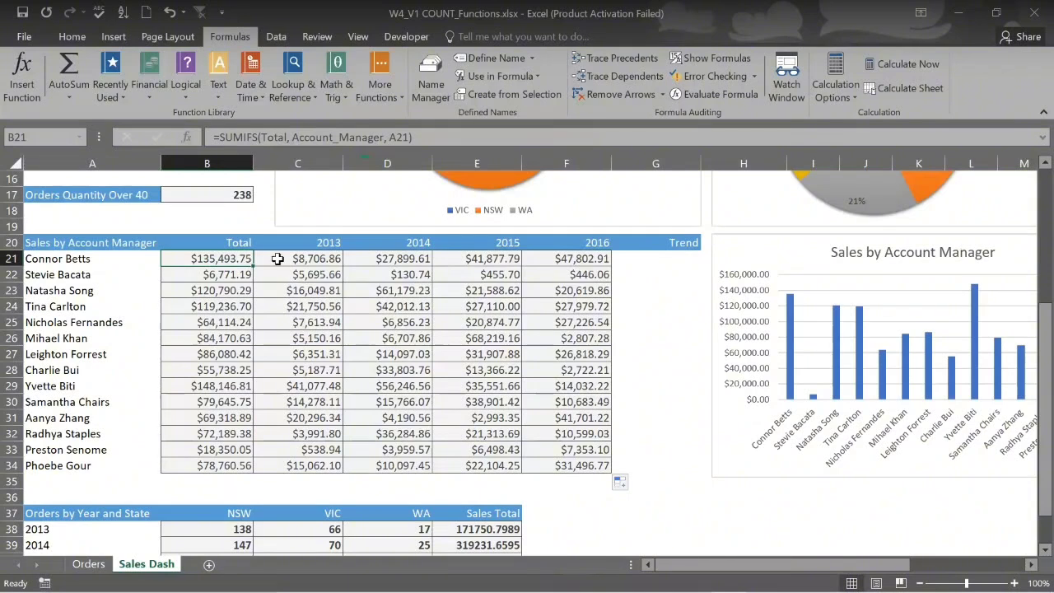
click(278, 259)
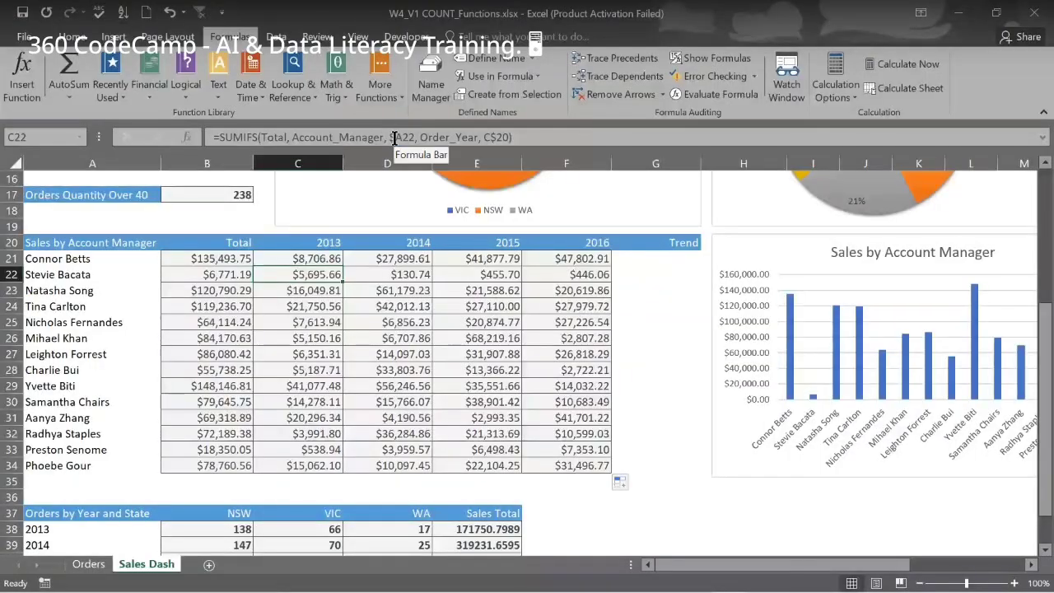
Check the copied manager and year references in C23–C25 and D21–F21
click(313, 289)
click(314, 305)
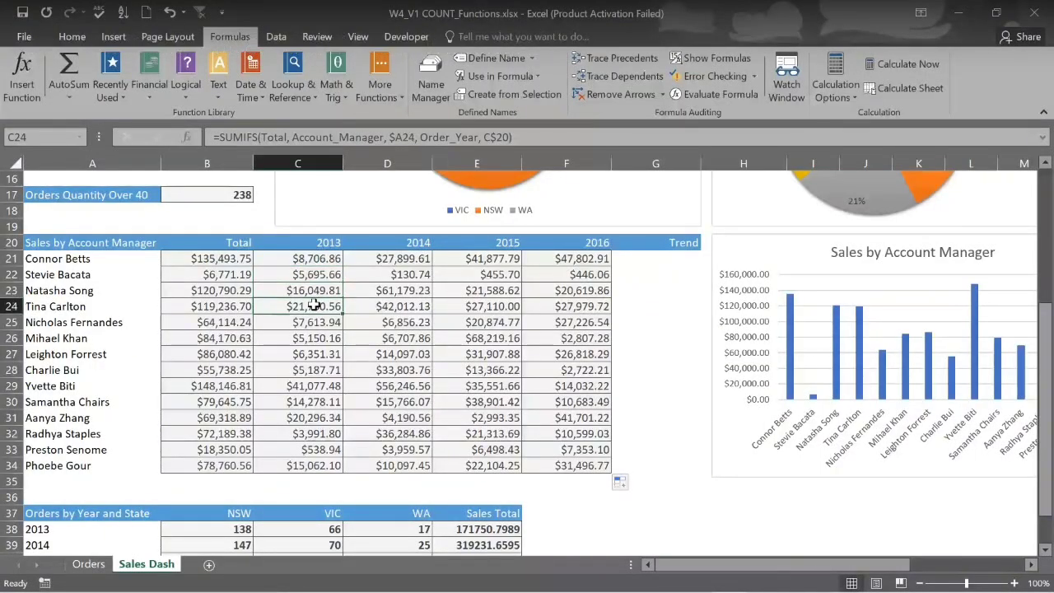
click(318, 323)
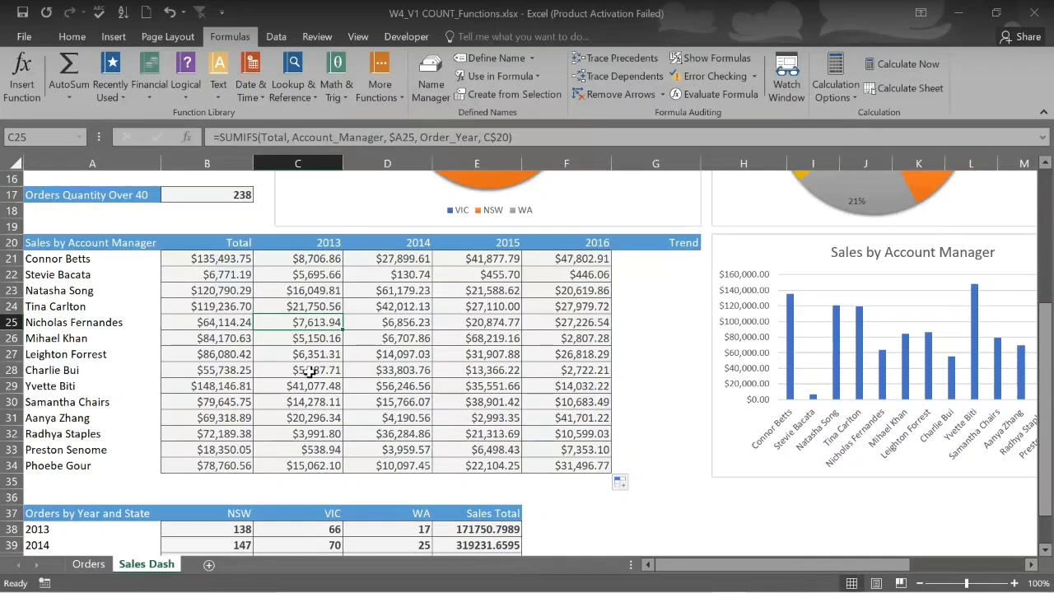
click(379, 258)
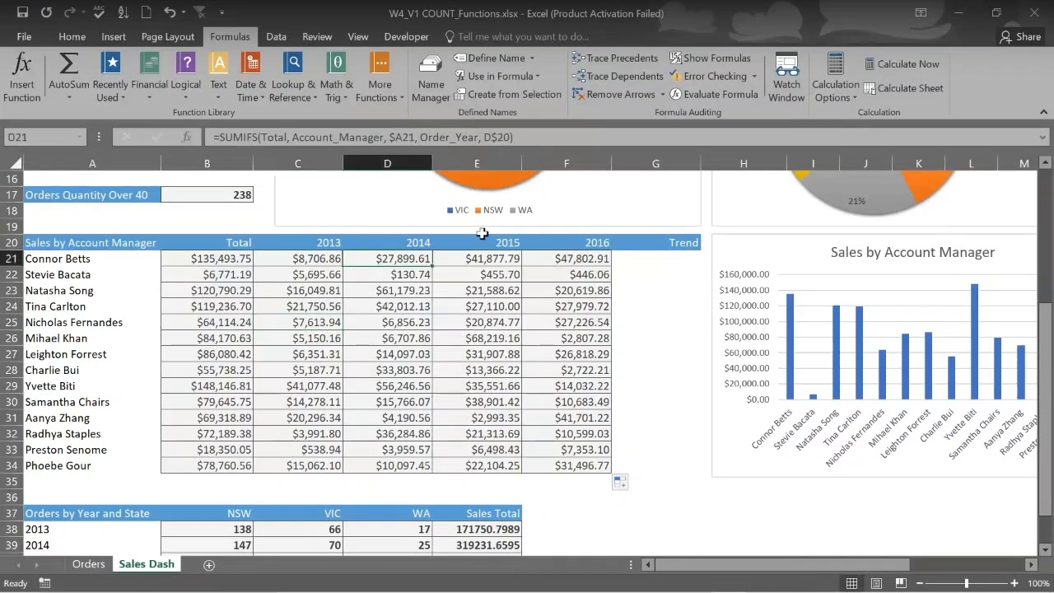
click(476, 260)
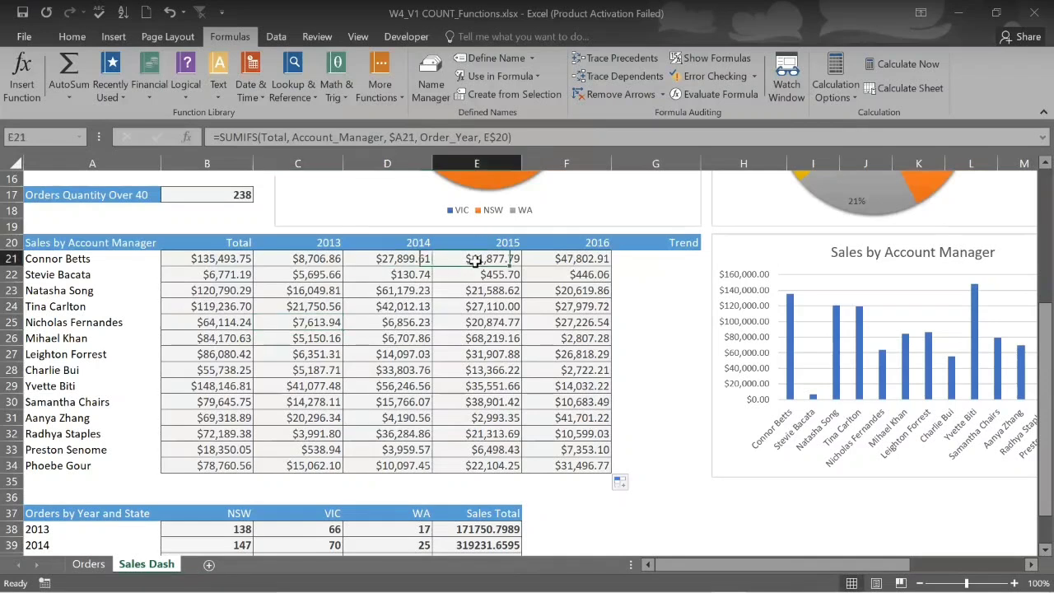
click(544, 258)
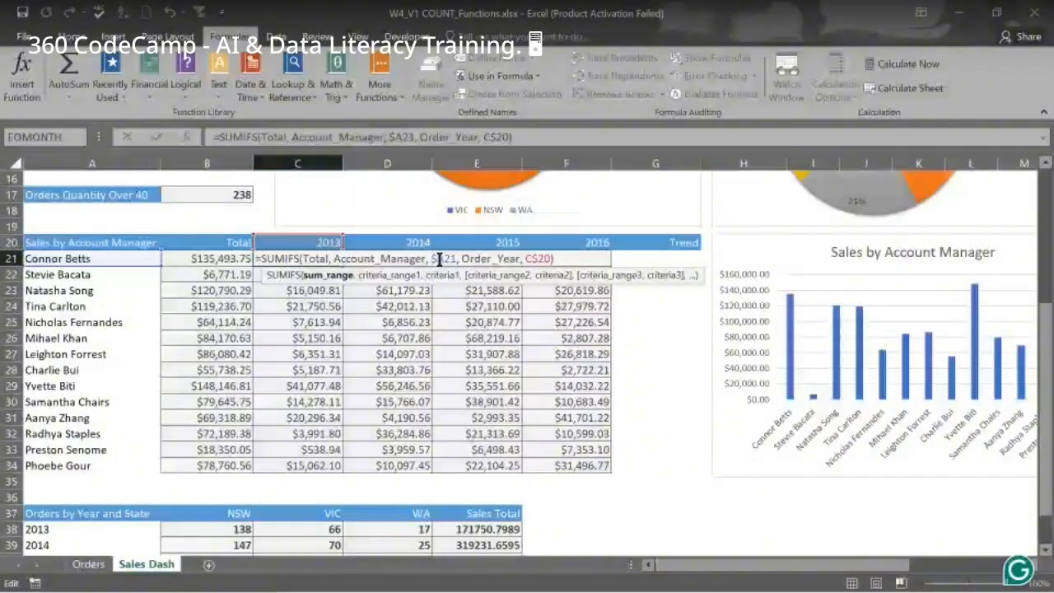
Switch C21 to relative A21 and C20 references and refill through F34, giving $0.00
text(A21)
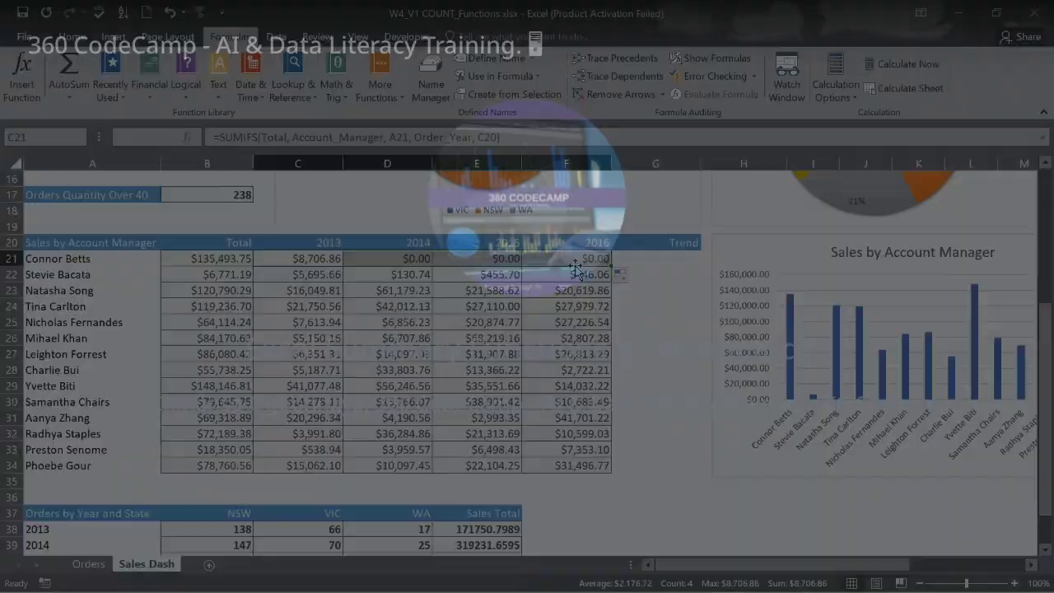
drag(341, 263, 640, 466)
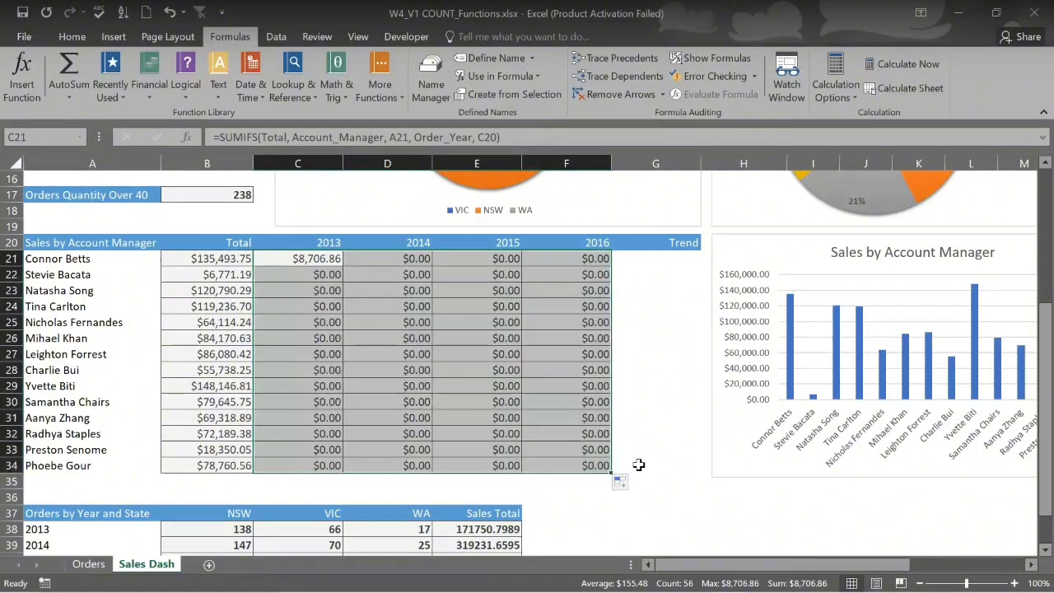
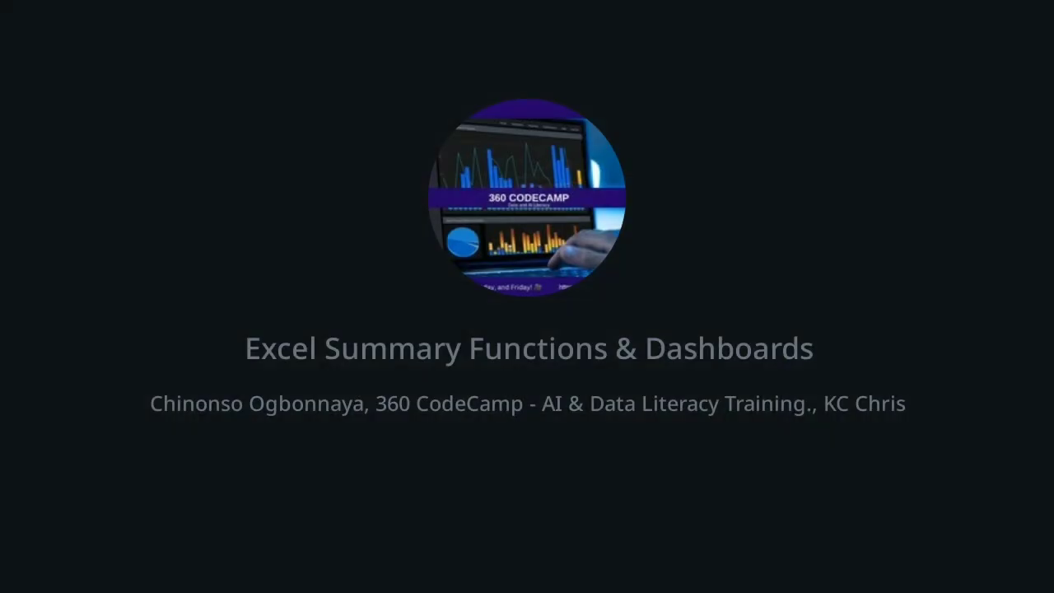
Return to the shared Excel sheet and start a line sparkline located at $G$21
click(601, 77)
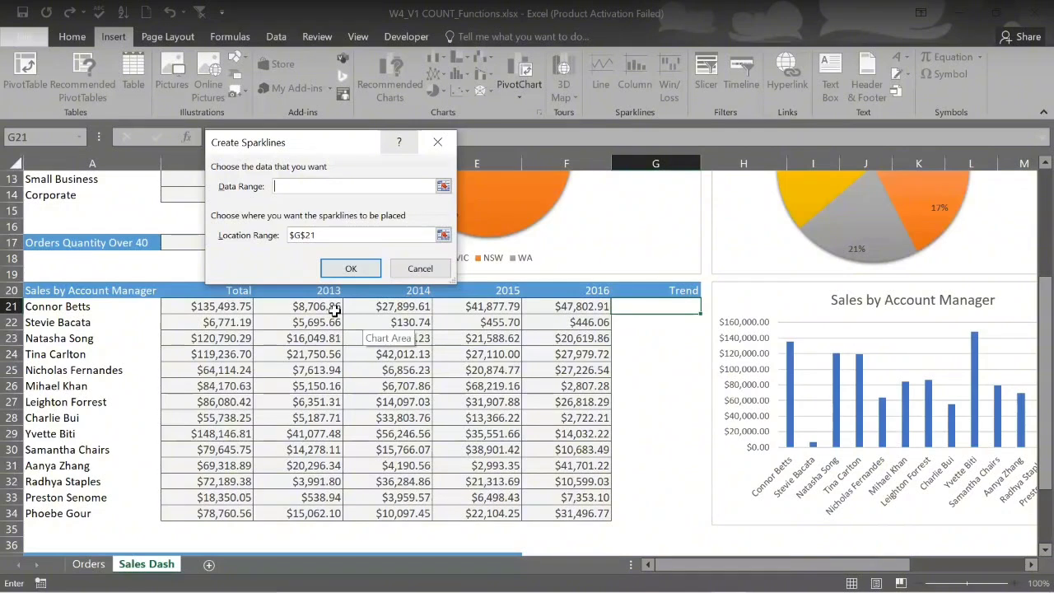
Use C21:F21 as the data range to create the line sparkline in G21
drag(311, 308, 539, 303)
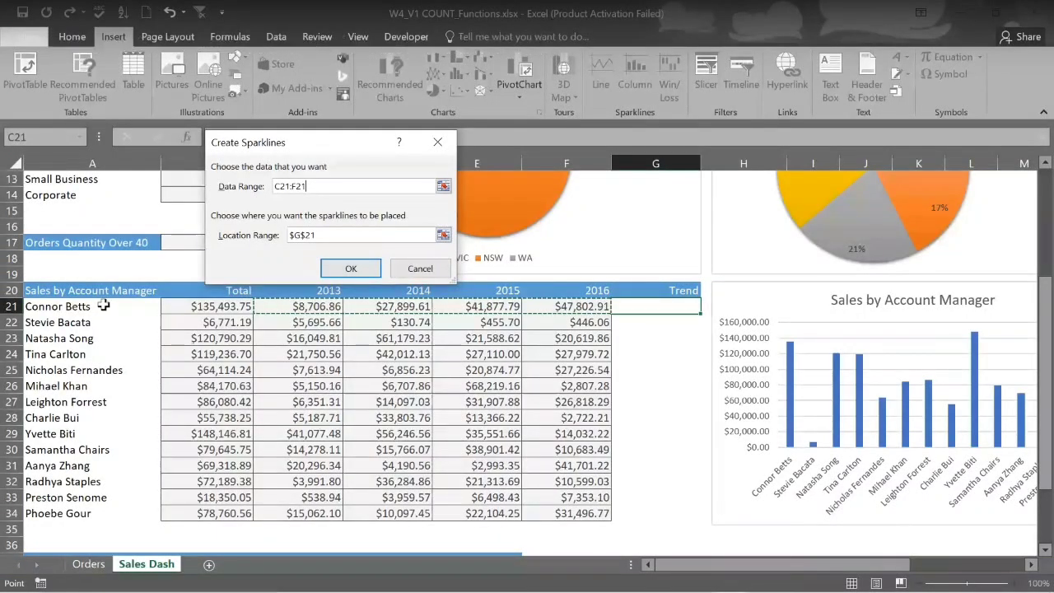
click(350, 270)
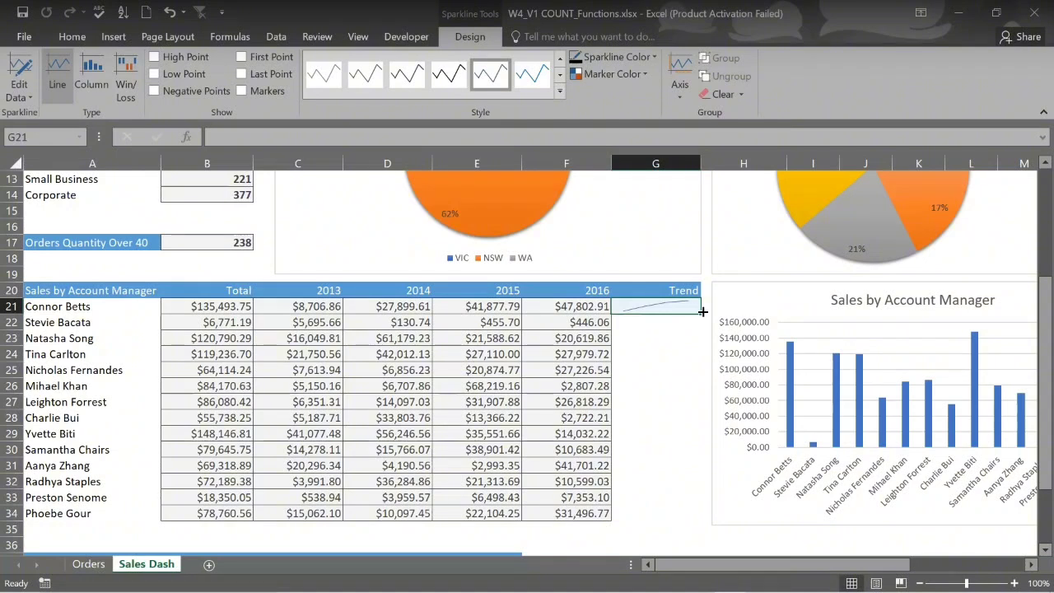
Fill the G21 sparkline down the Trend column through G34
drag(701, 311, 702, 507)
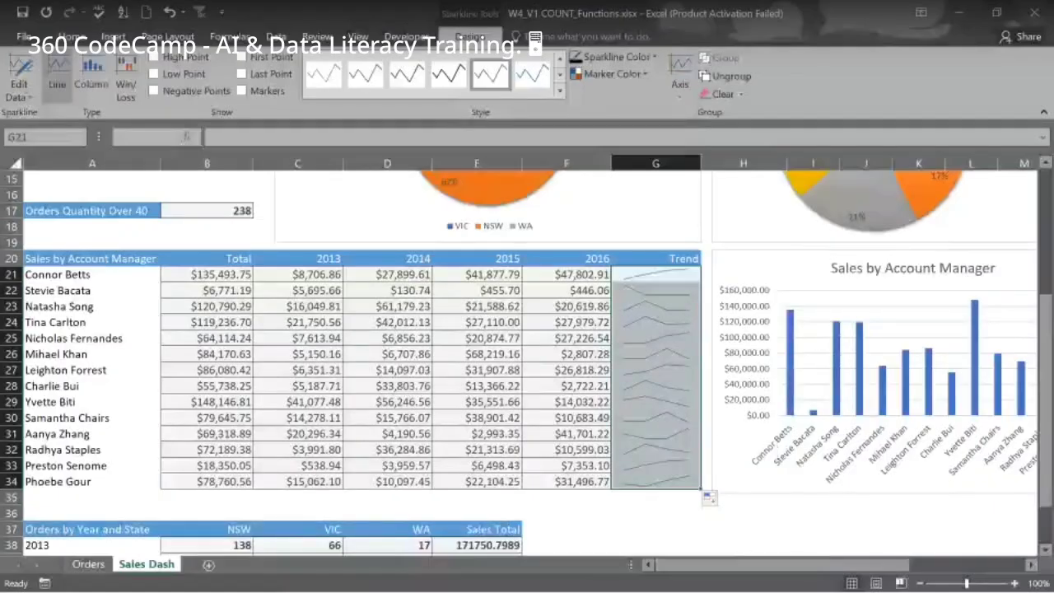
Advance the PowerPoint training deck to the Customize Sparklines slide
click(699, 580)
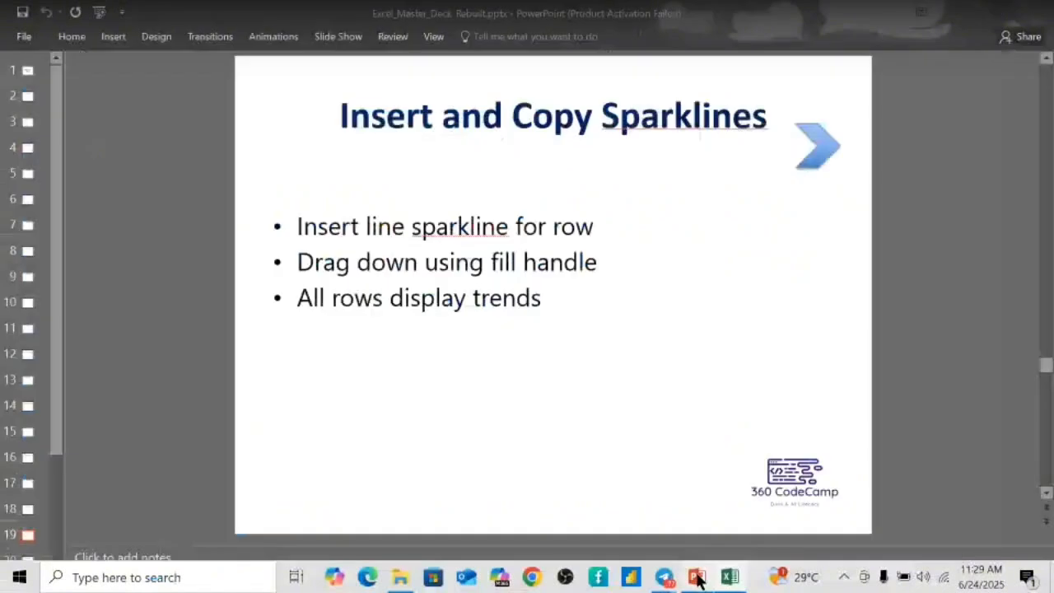
scroll(629, 362, down, 1)
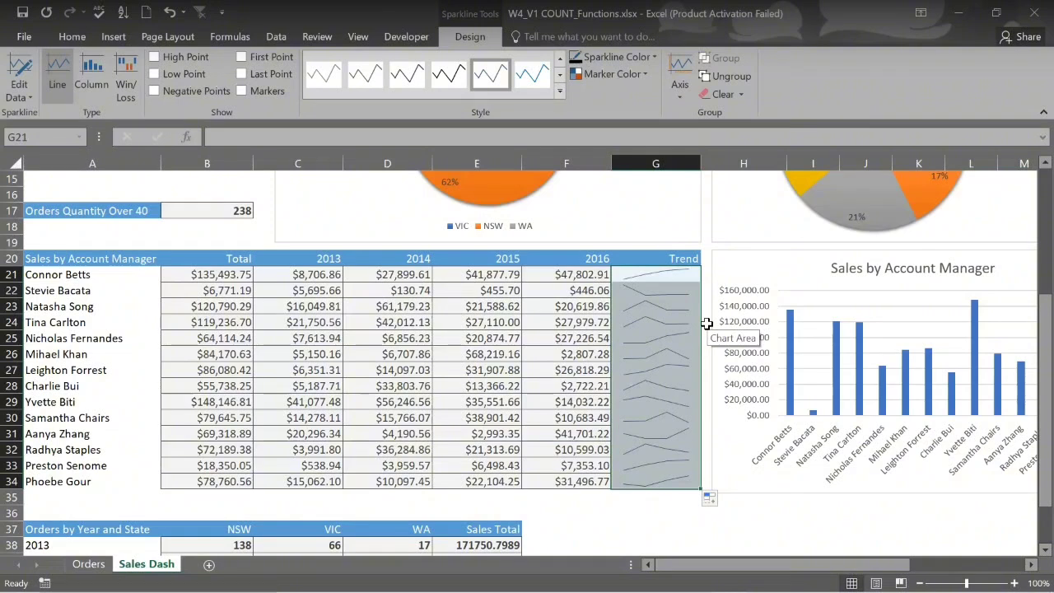
Switch the G21:G34 sparkline group from Line to Column type
click(666, 279)
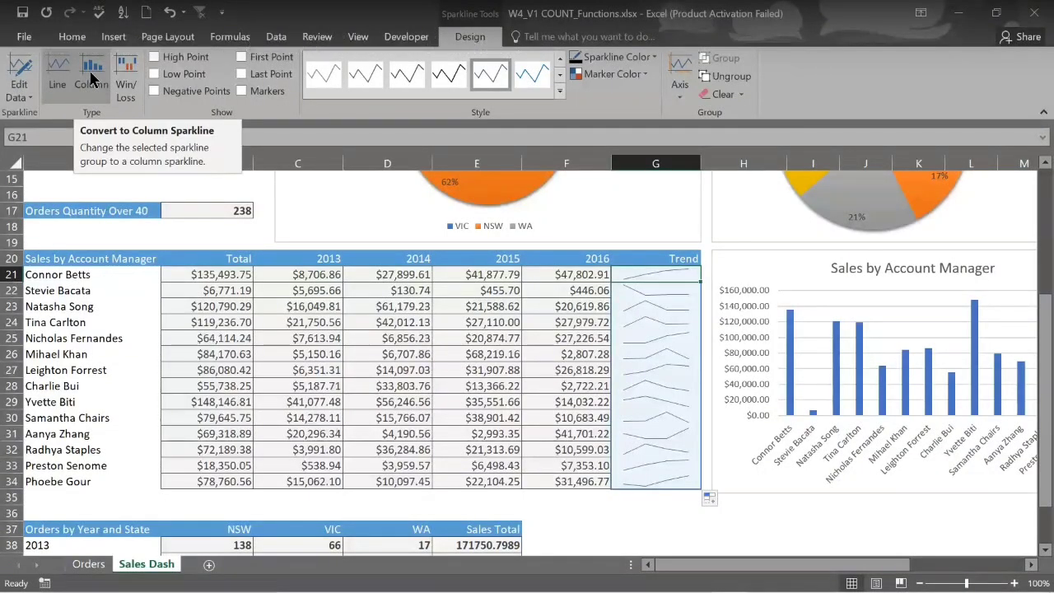
click(91, 79)
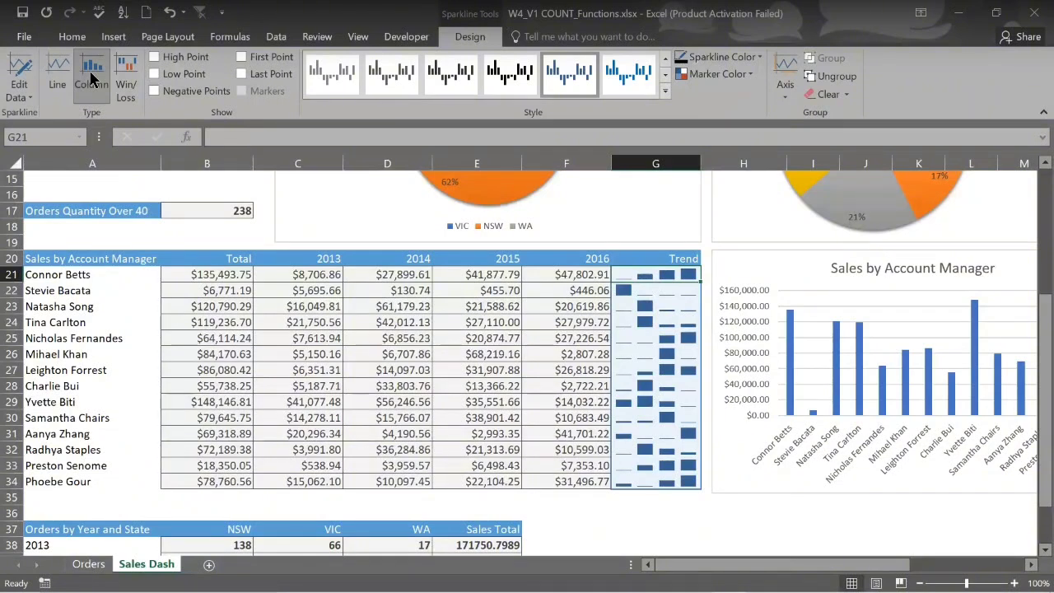
click(673, 303)
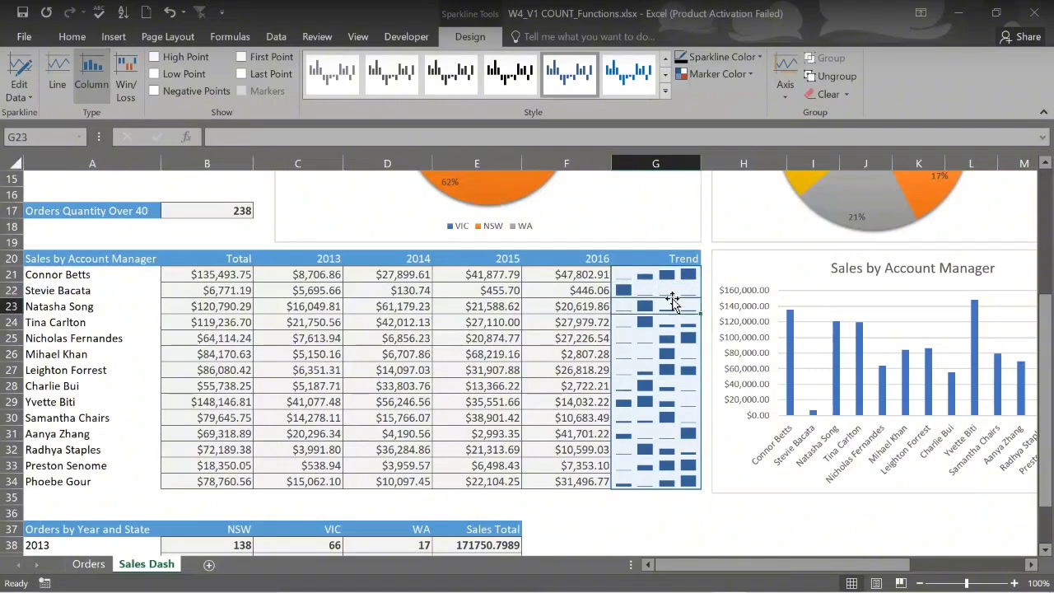
click(664, 355)
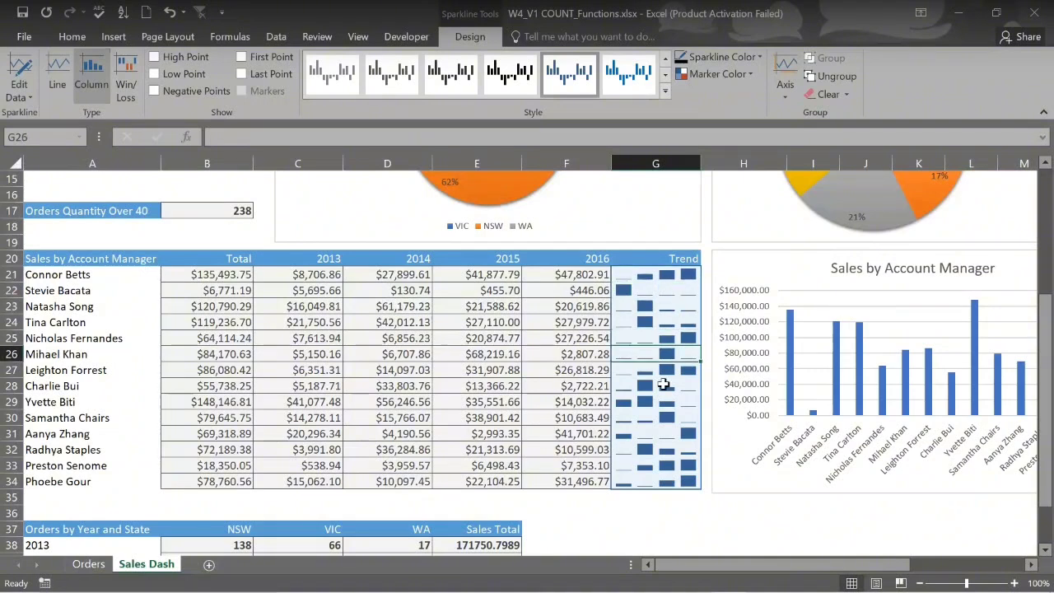
click(662, 384)
click(667, 278)
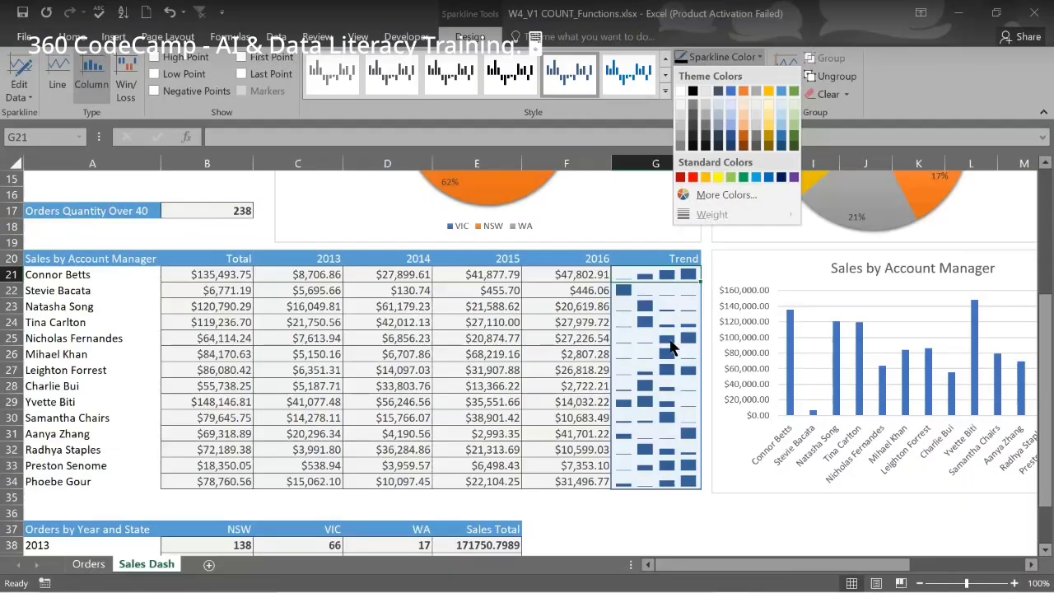
Try a green sparkline colour, undo it, then mark each high point dark green
click(744, 178)
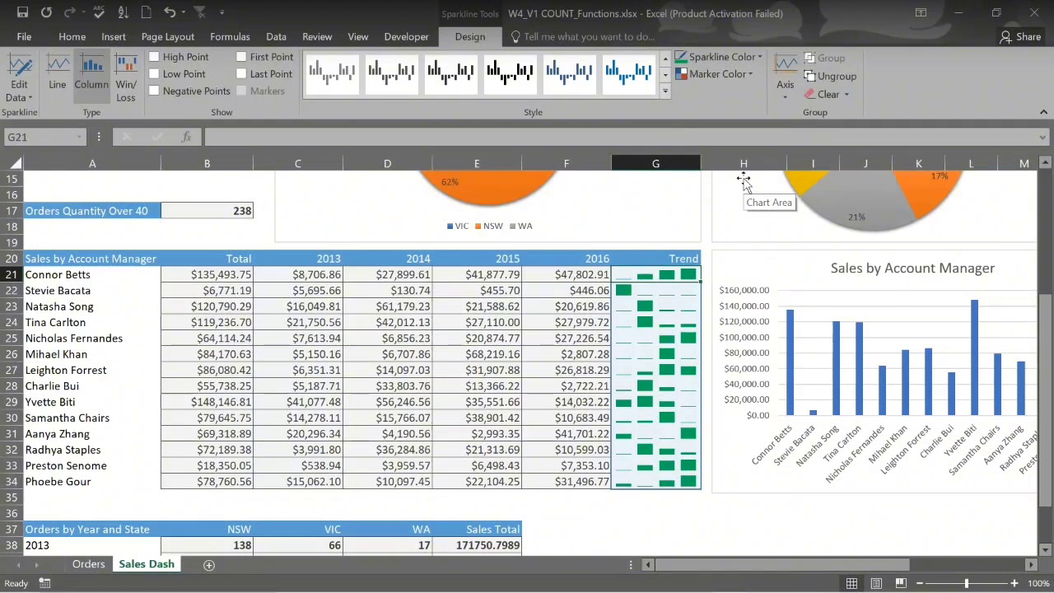
key(ctrl+z)
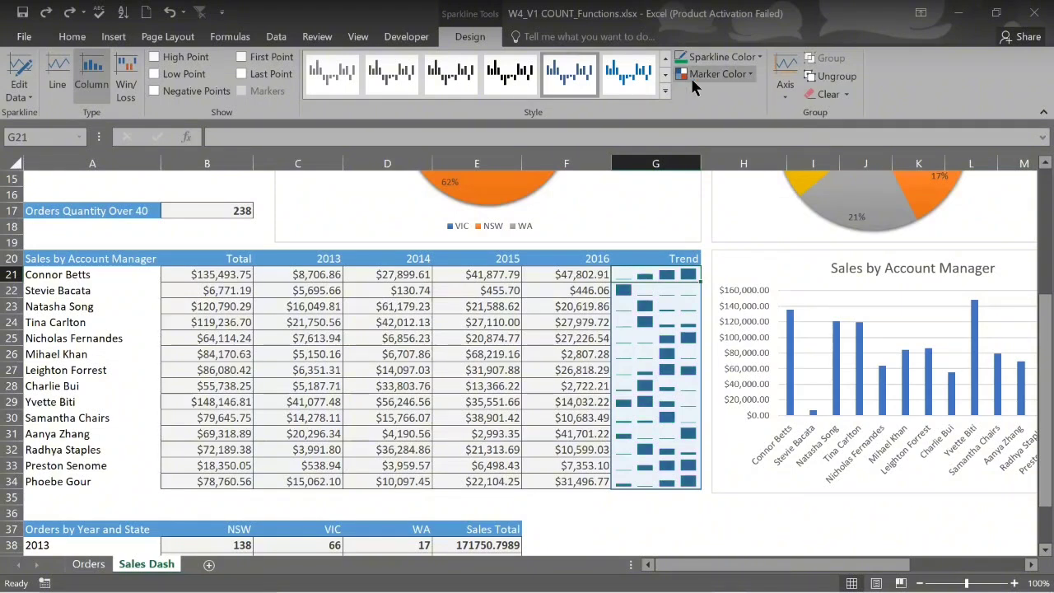
click(751, 74)
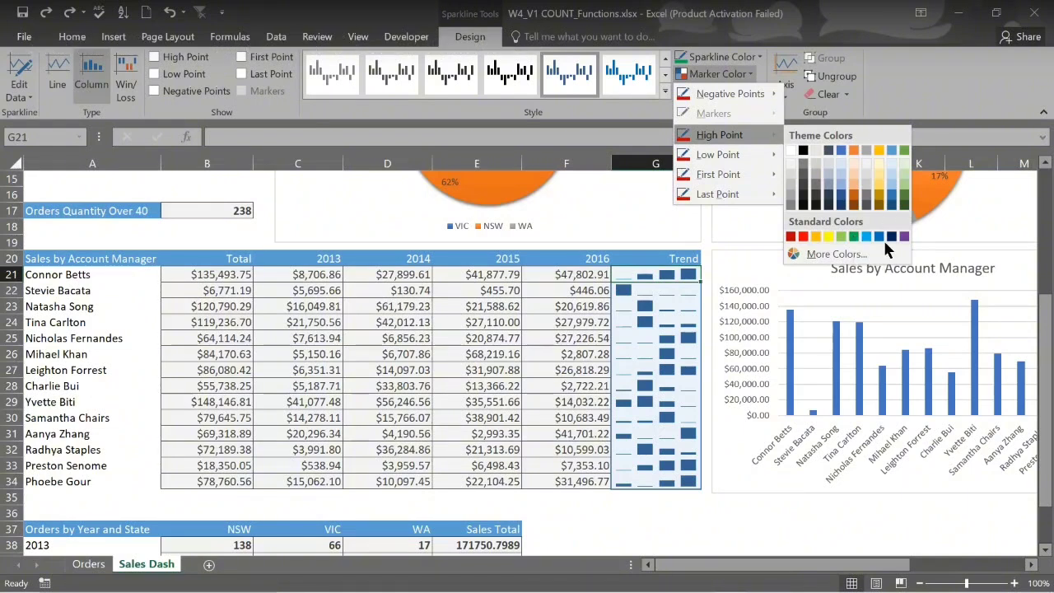
click(903, 202)
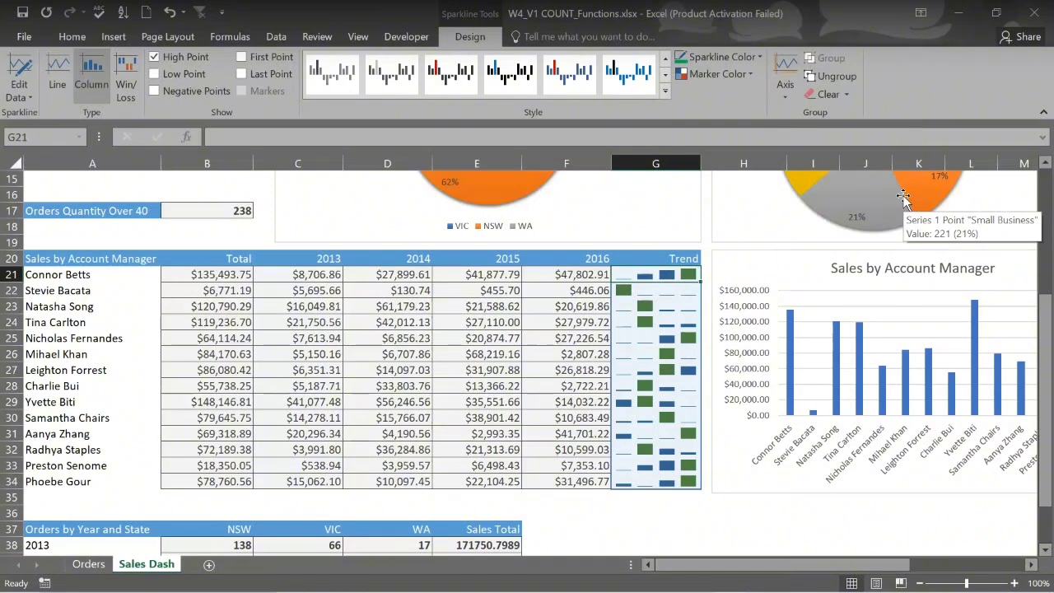
Mark each sparkline's low point in dark red and reselect the Trend group
click(749, 76)
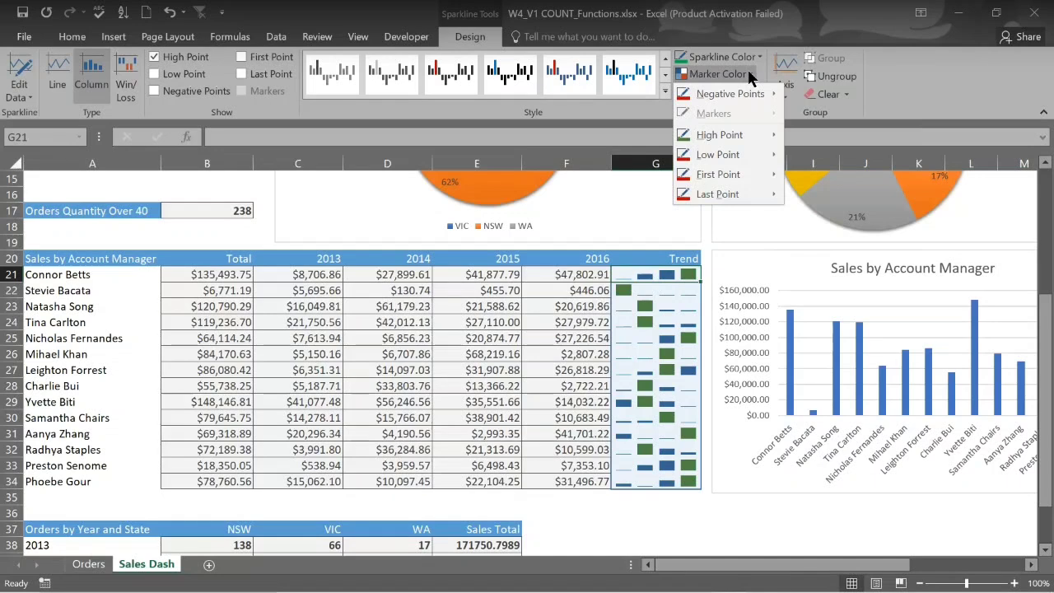
mouse_move(745, 158)
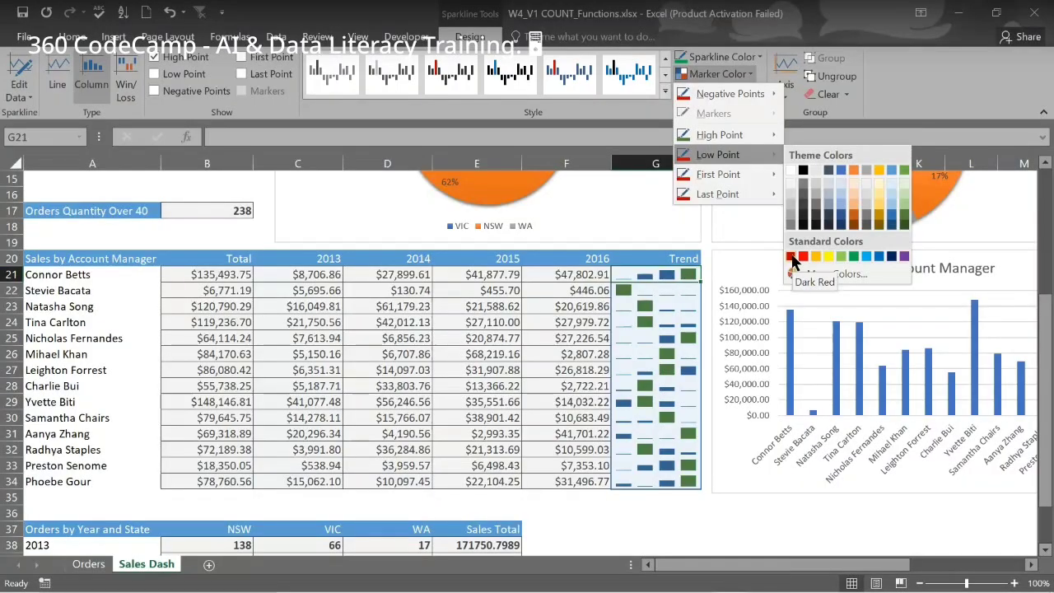
click(792, 256)
click(591, 449)
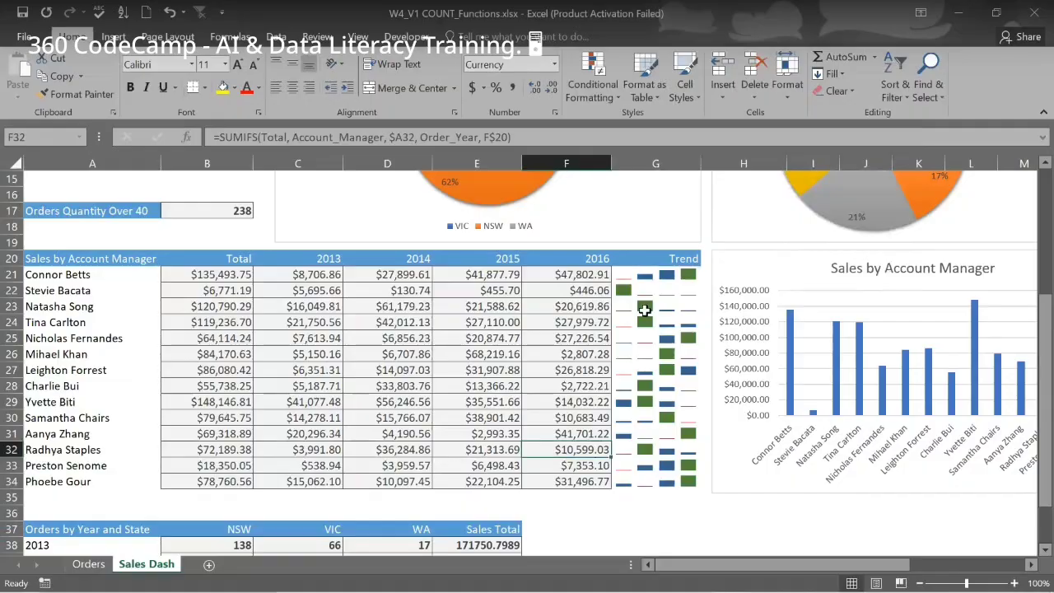
click(672, 275)
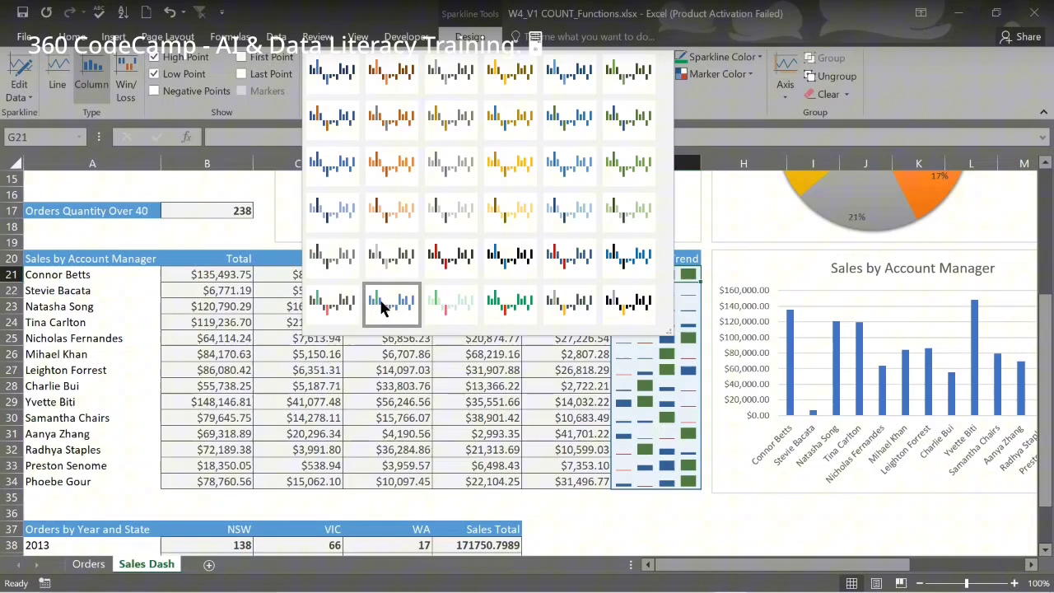
Apply a new sparkline style and ungroup the Trend sparklines
click(388, 302)
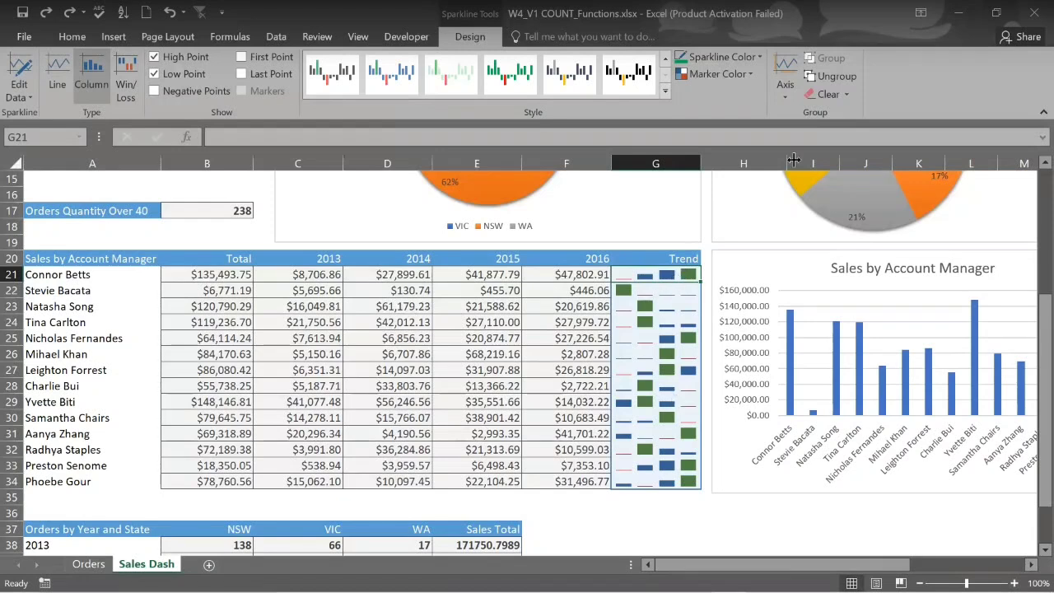
click(837, 76)
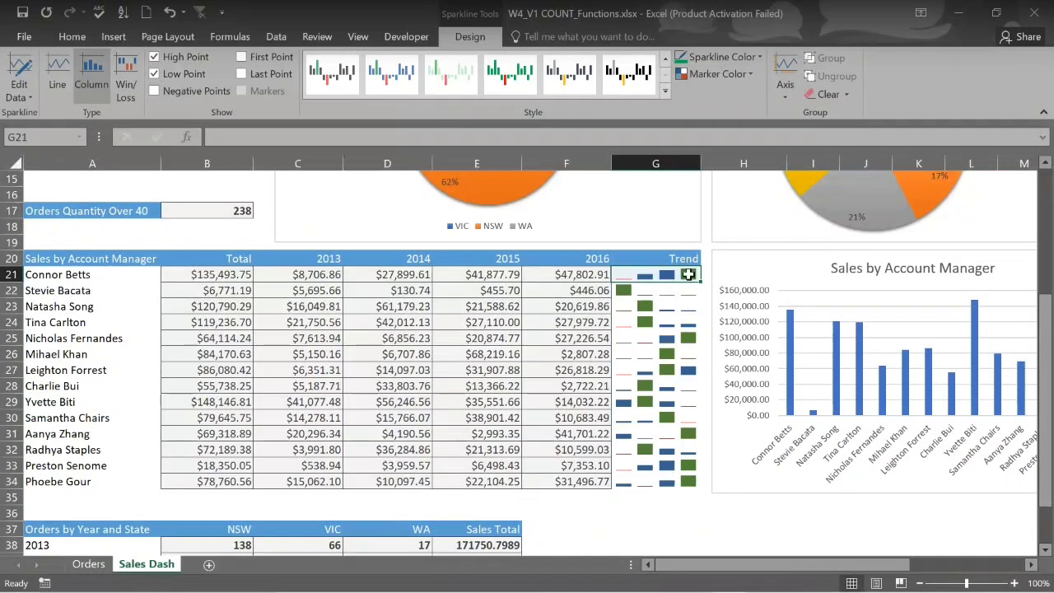
click(747, 74)
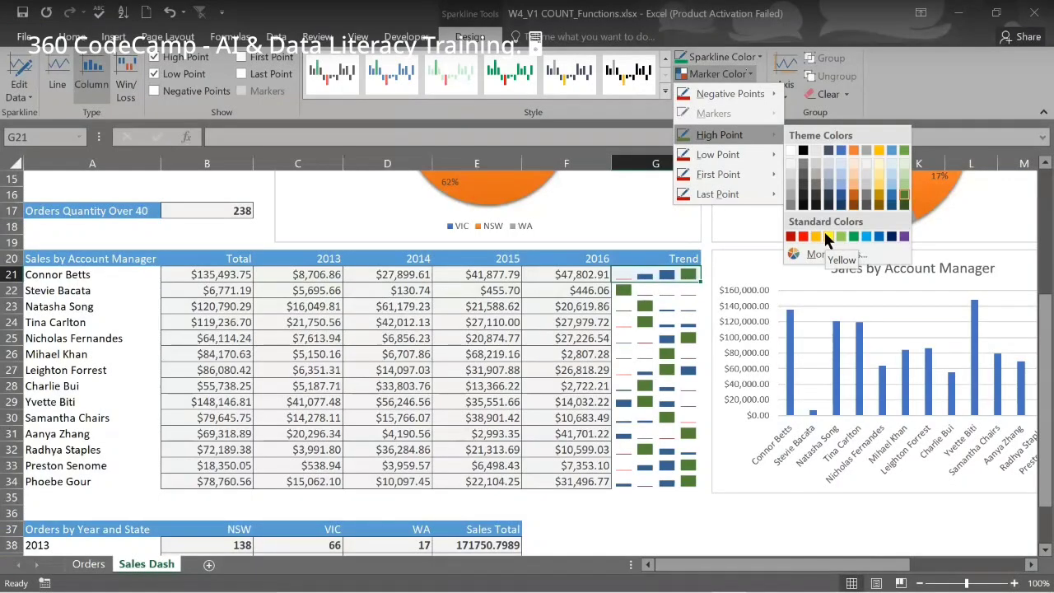
Set the high-point marker of G21's sparkline to yellow
click(823, 229)
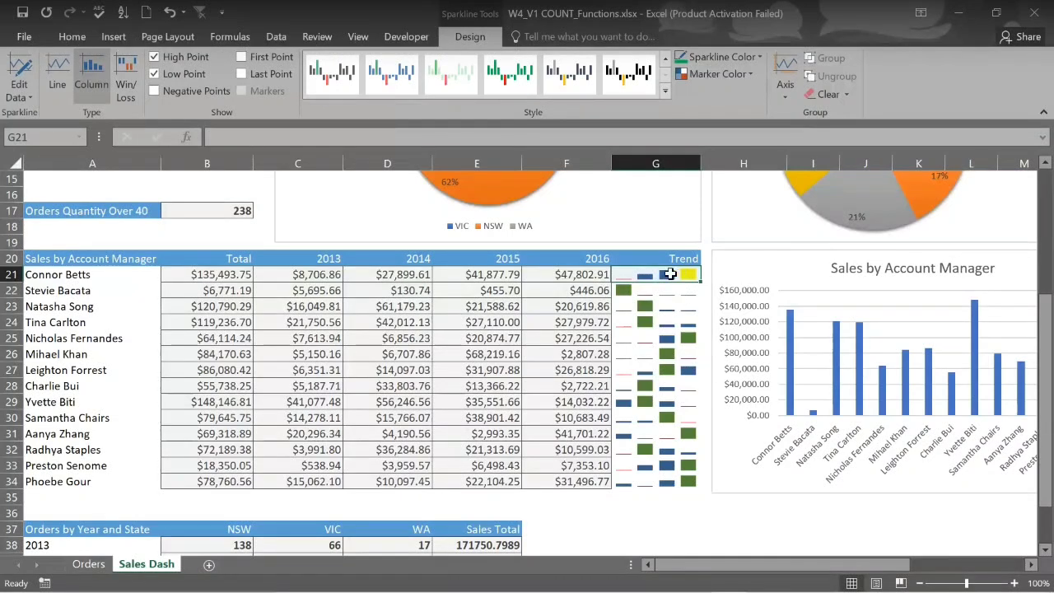
Undo the yellow high point and the ungrouping, restoring grouped G21:G34 sparklines
click(60, 72)
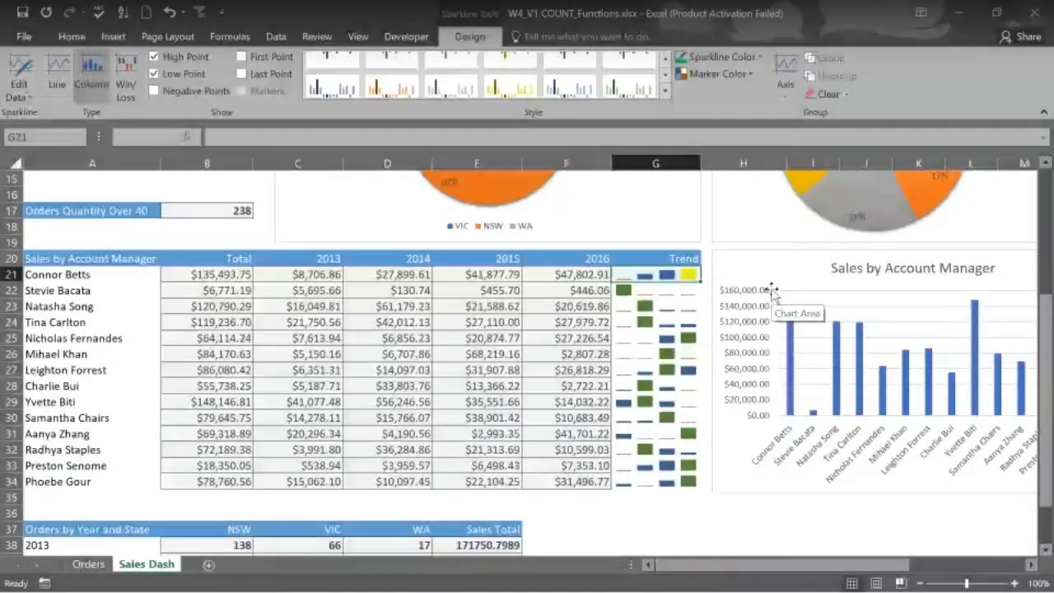
key(ctrl+z)
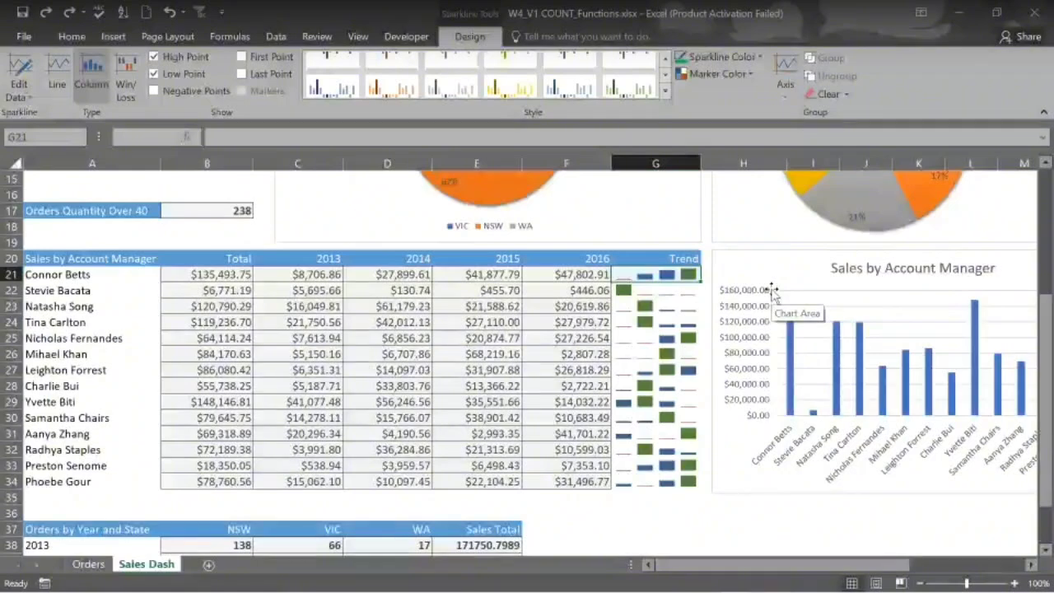
key(ctrl+z)
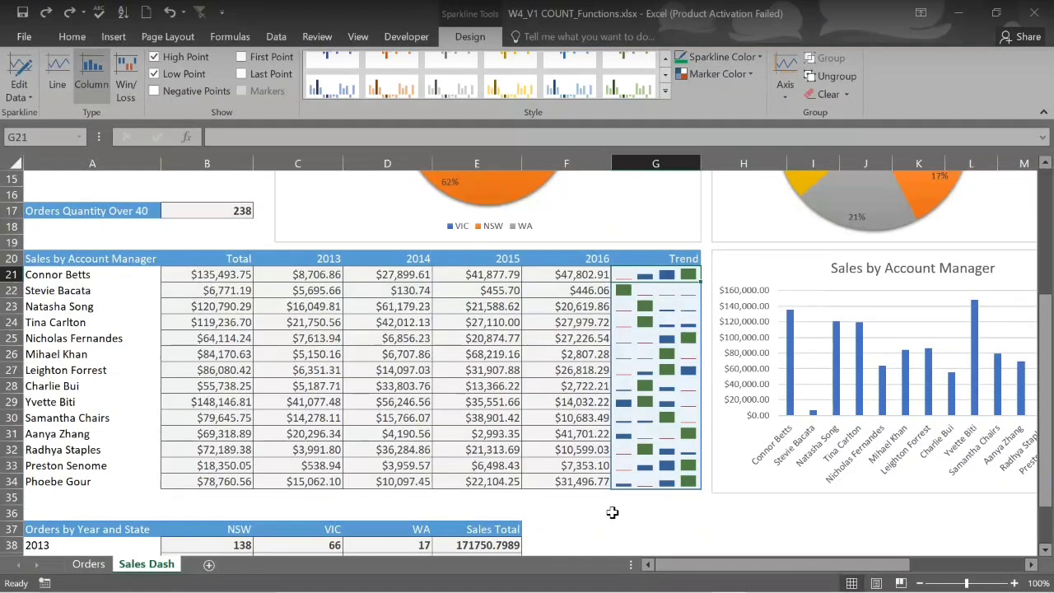
mouse_move(617, 591)
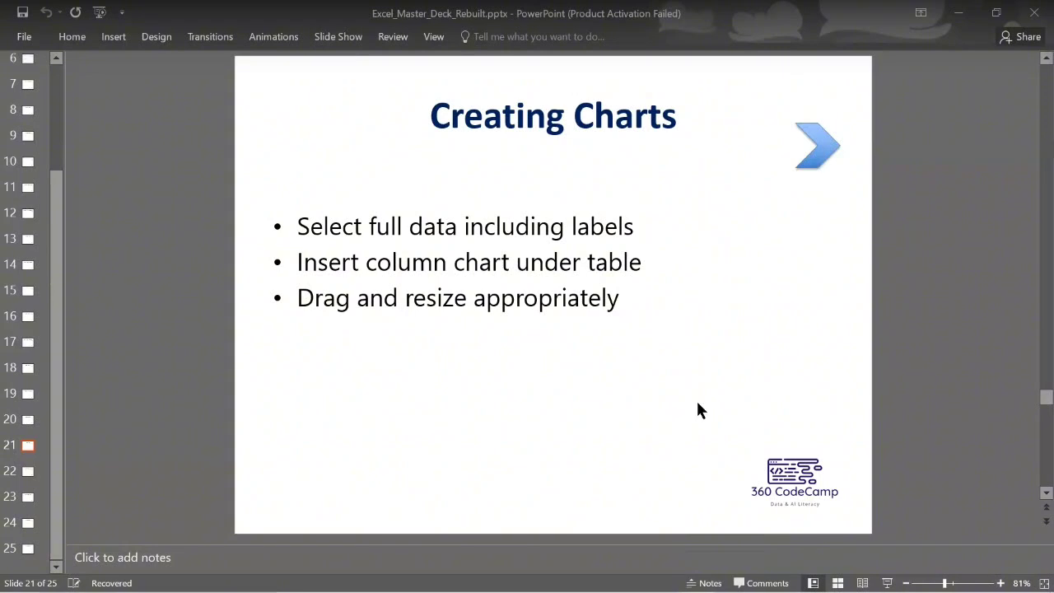
mouse_move(729, 583)
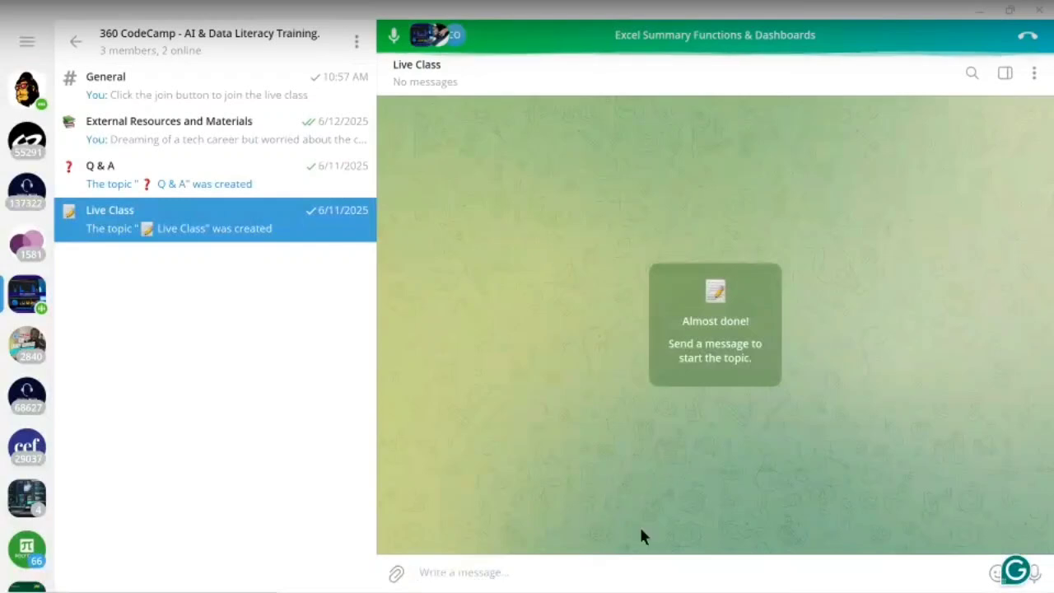
Switch from Telegram back to Excel's Sales Dash sheet
mouse_move(676, 560)
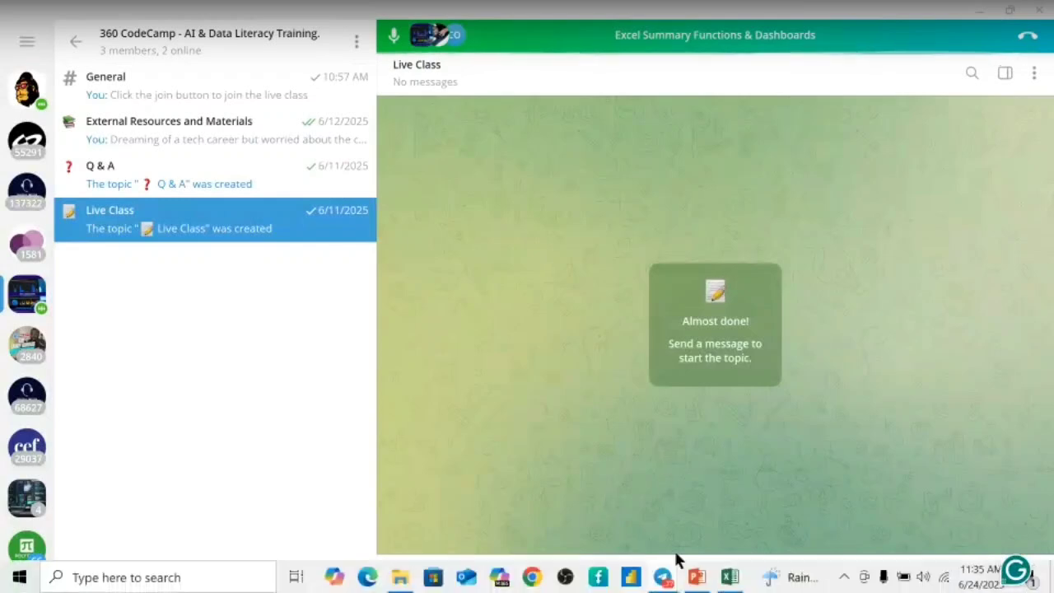
click(730, 578)
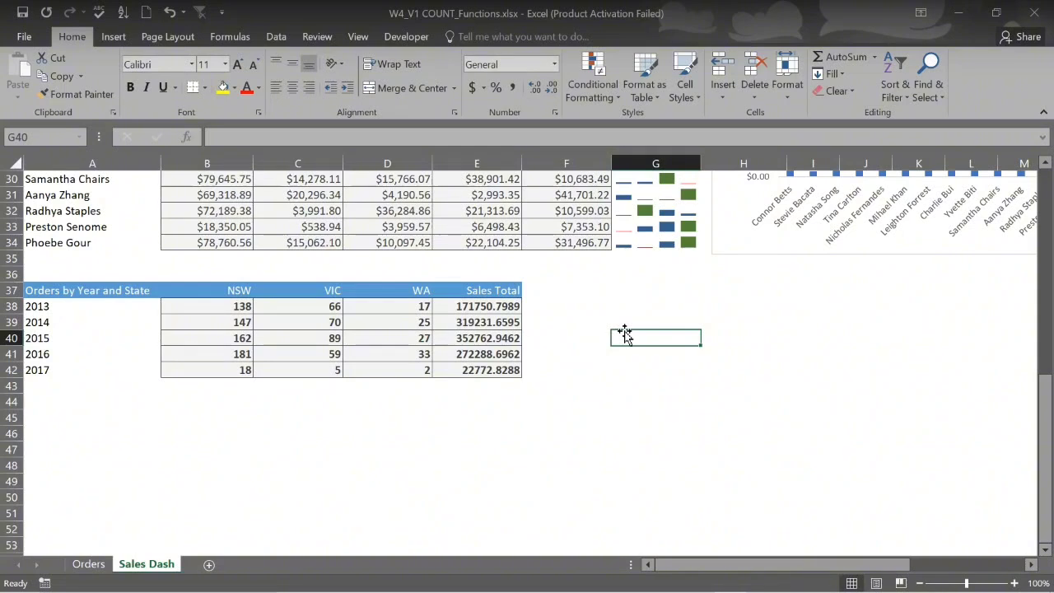
Select the Orders by Year and State table A37:E42, headings included
click(75, 292)
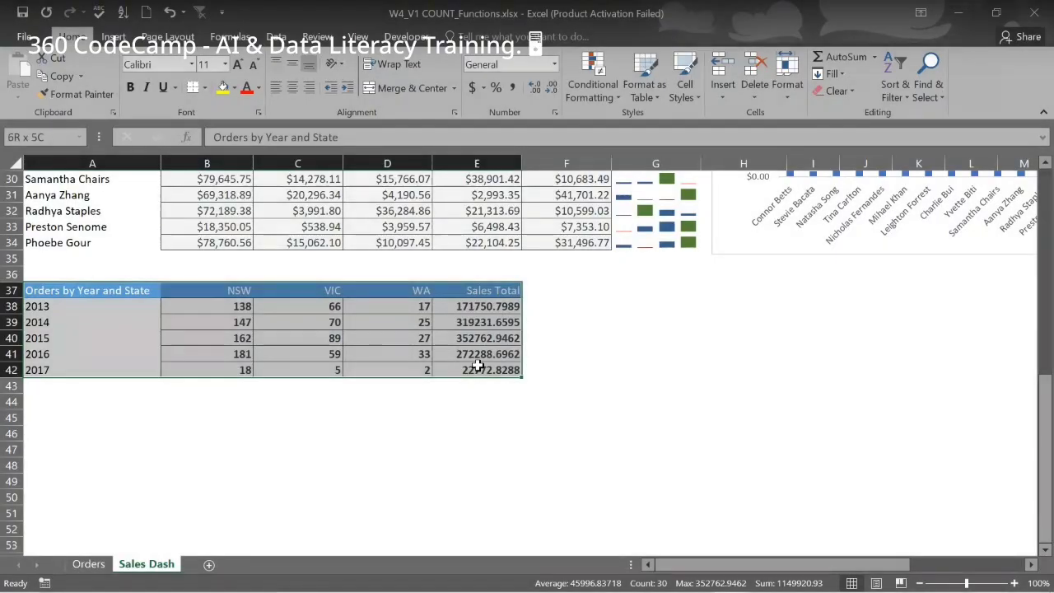
drag(478, 366, 478, 366)
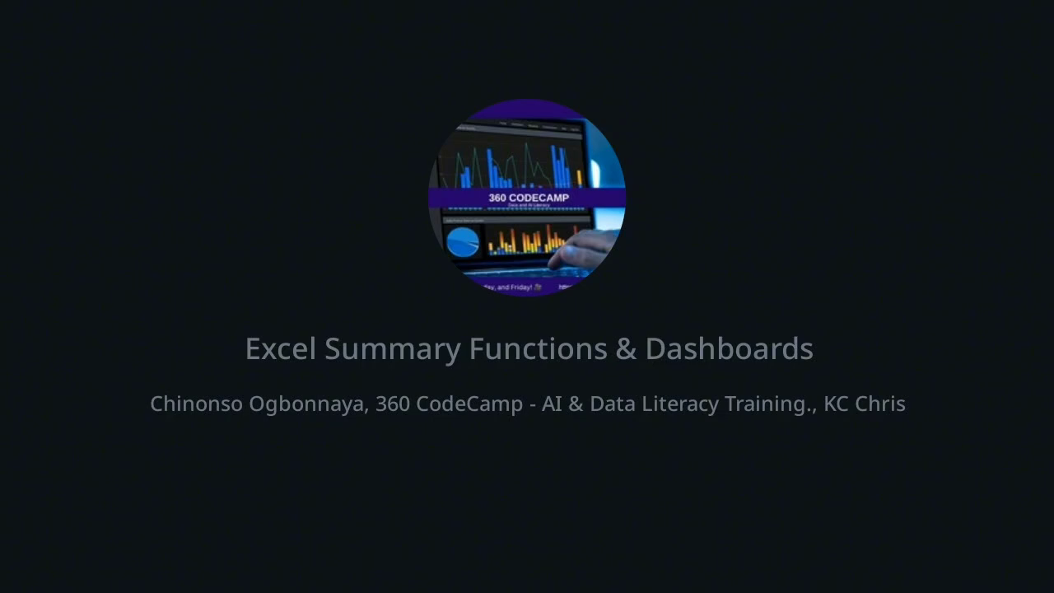
Insert a clustered column chart from A37:E42 and widen it toward column F
click(452, 113)
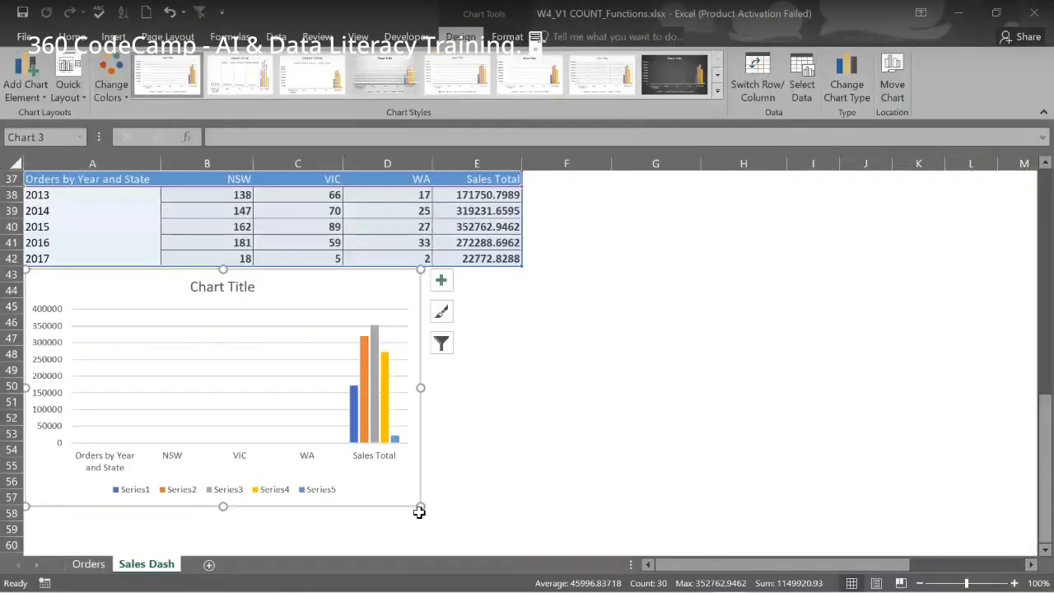
drag(419, 512, 521, 513)
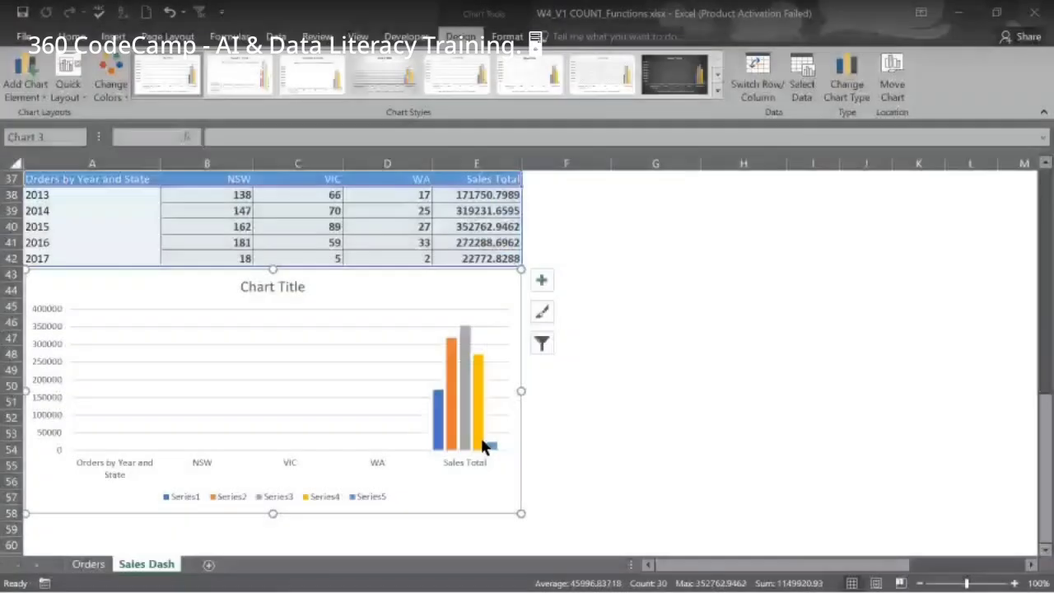
mouse_move(477, 450)
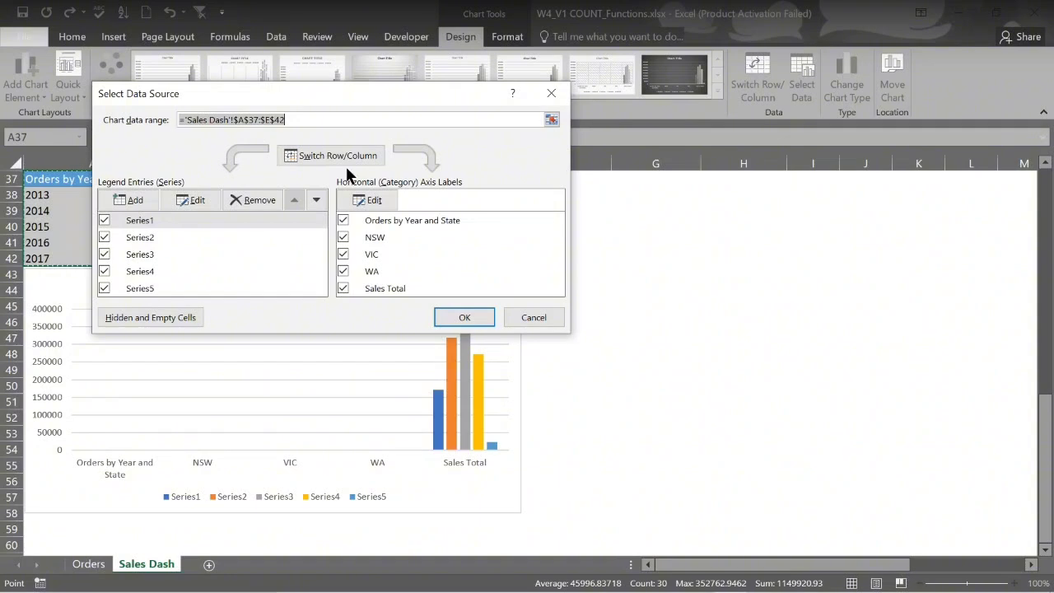
Switch rows and columns, drop the Orders by Year and State series, and label the axis with years A38:A42
click(567, 339)
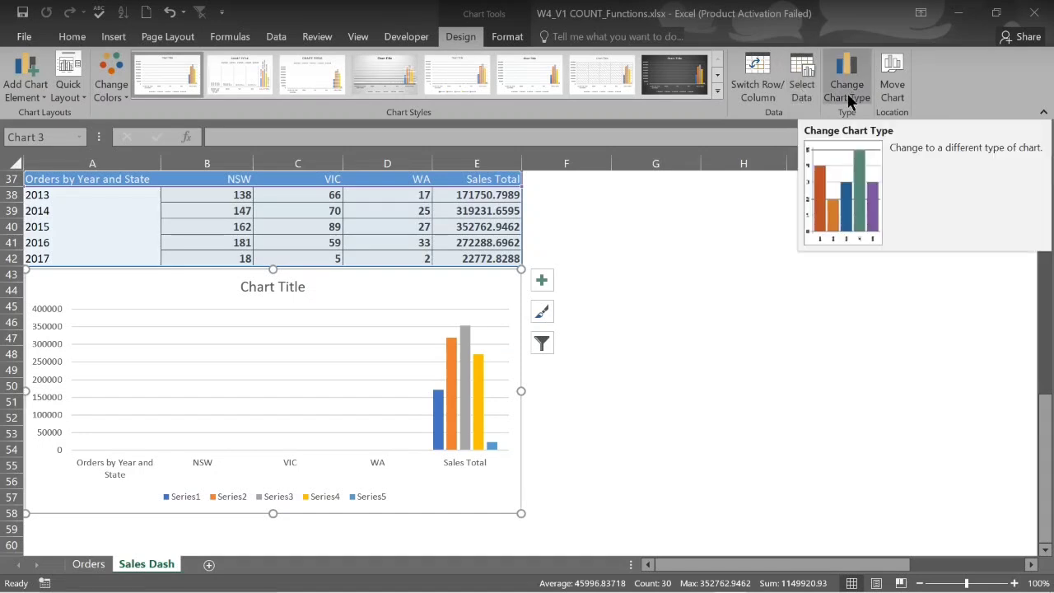
click(757, 86)
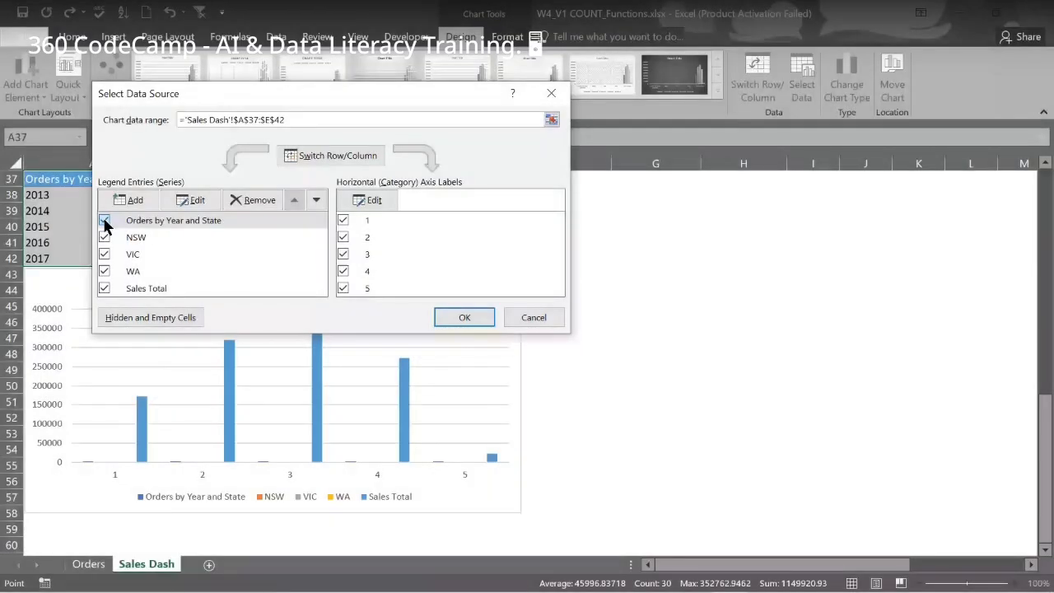
click(104, 220)
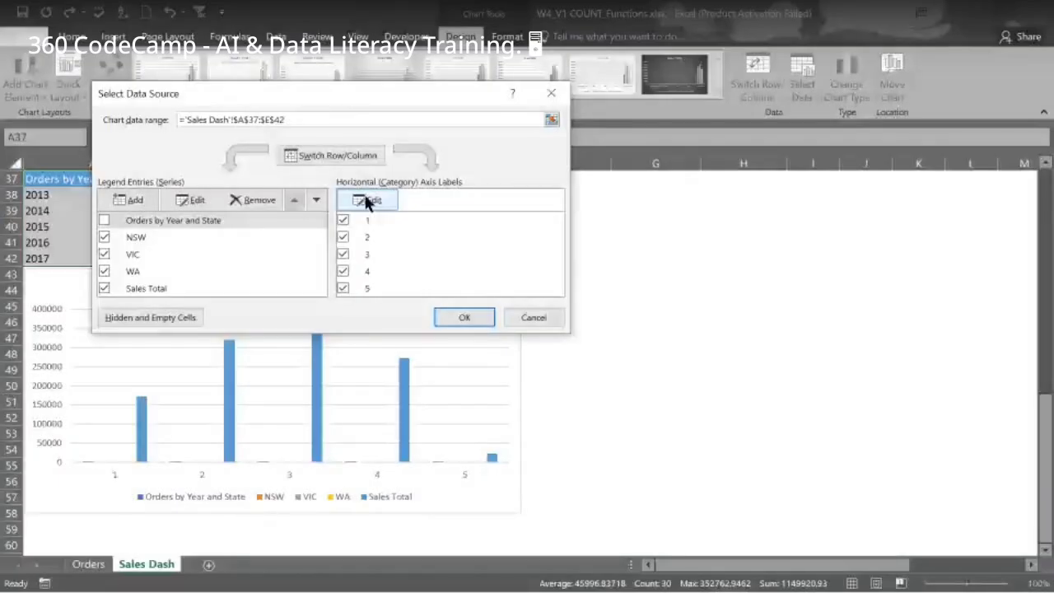
click(366, 202)
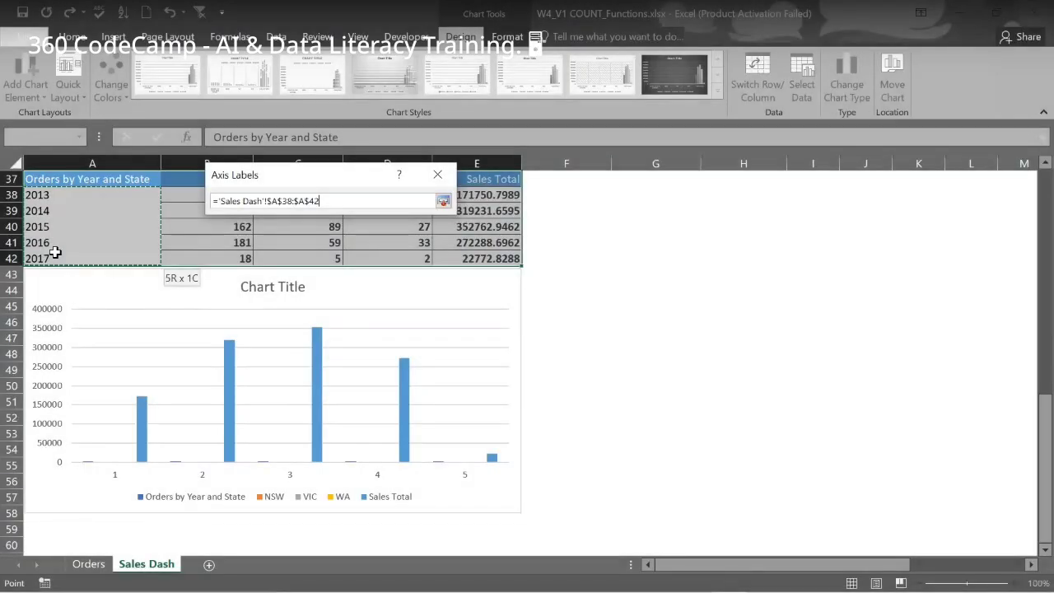
drag(55, 252, 54, 255)
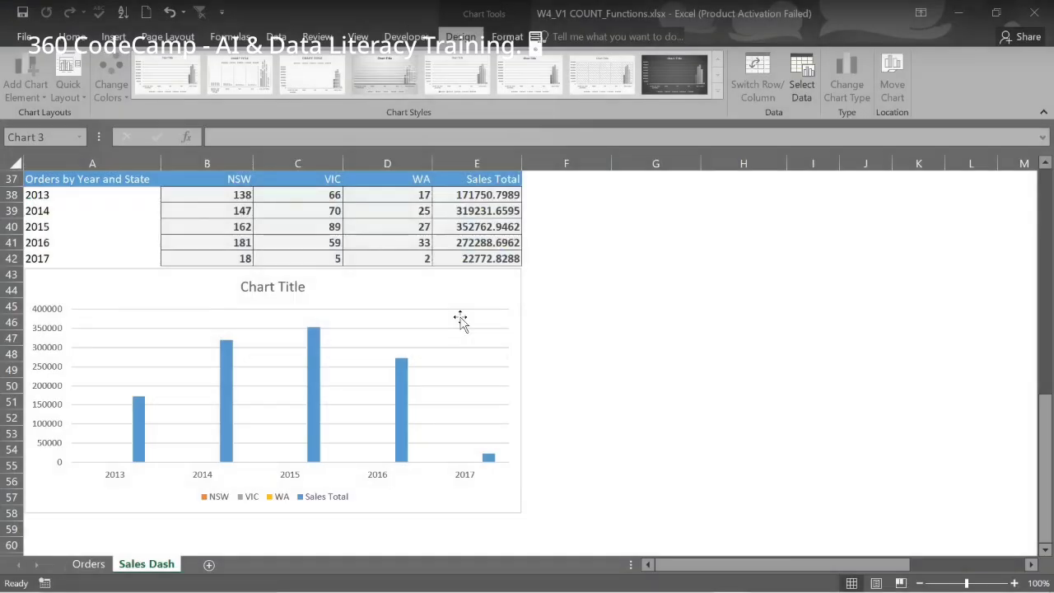
click(460, 321)
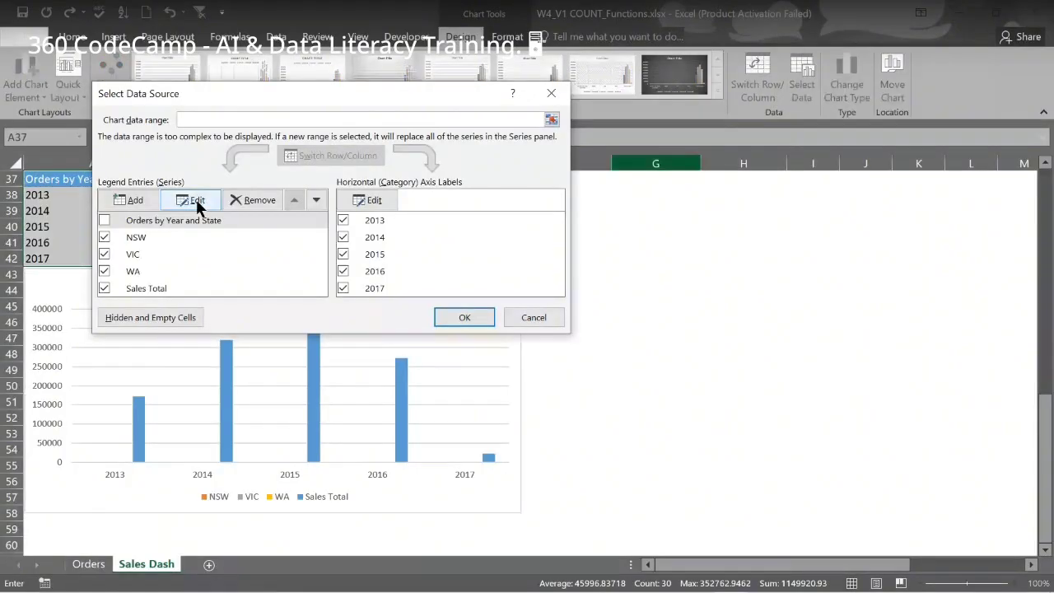
click(102, 283)
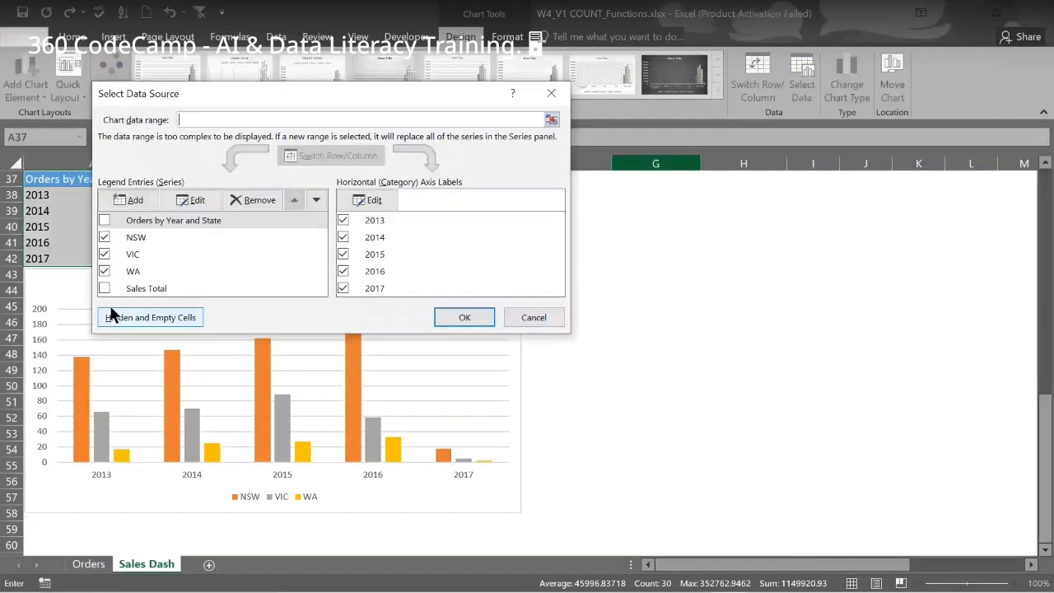
click(103, 288)
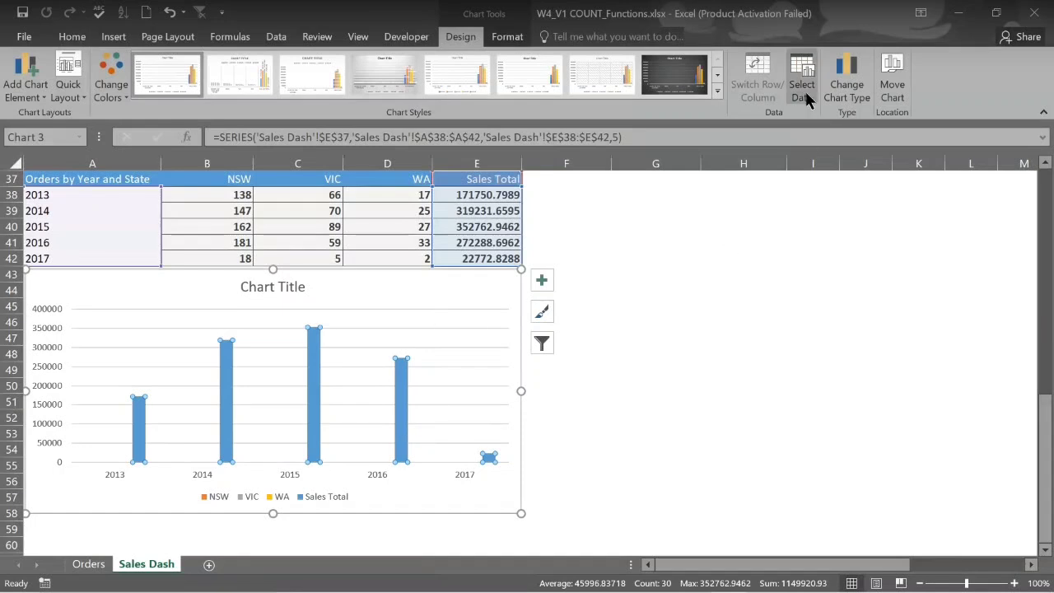
Make Sales Total a line on the secondary axis, then advance to the Add Trendline & Forecast slide
click(848, 97)
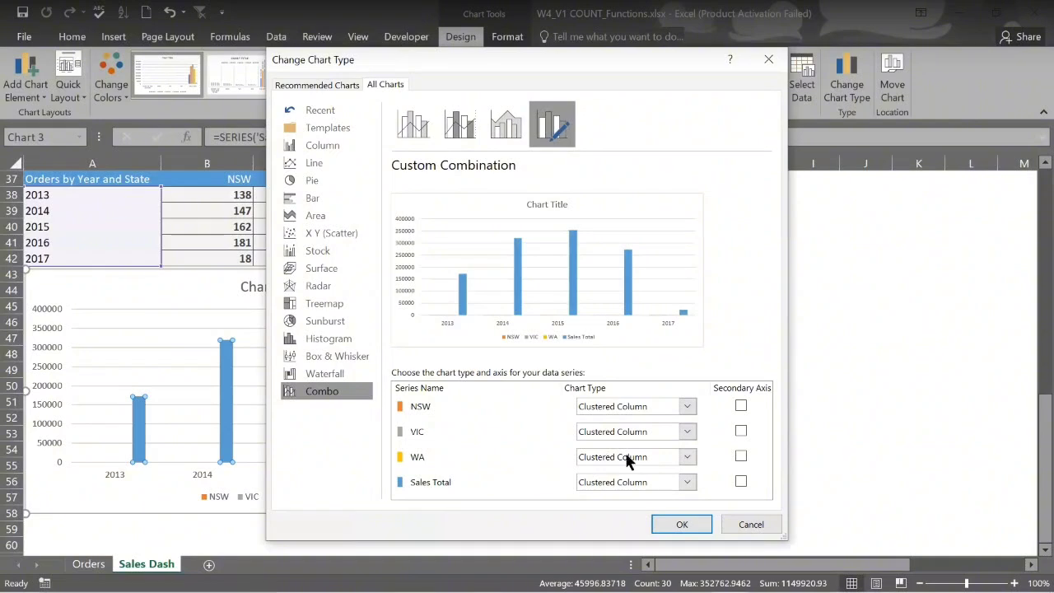
click(688, 483)
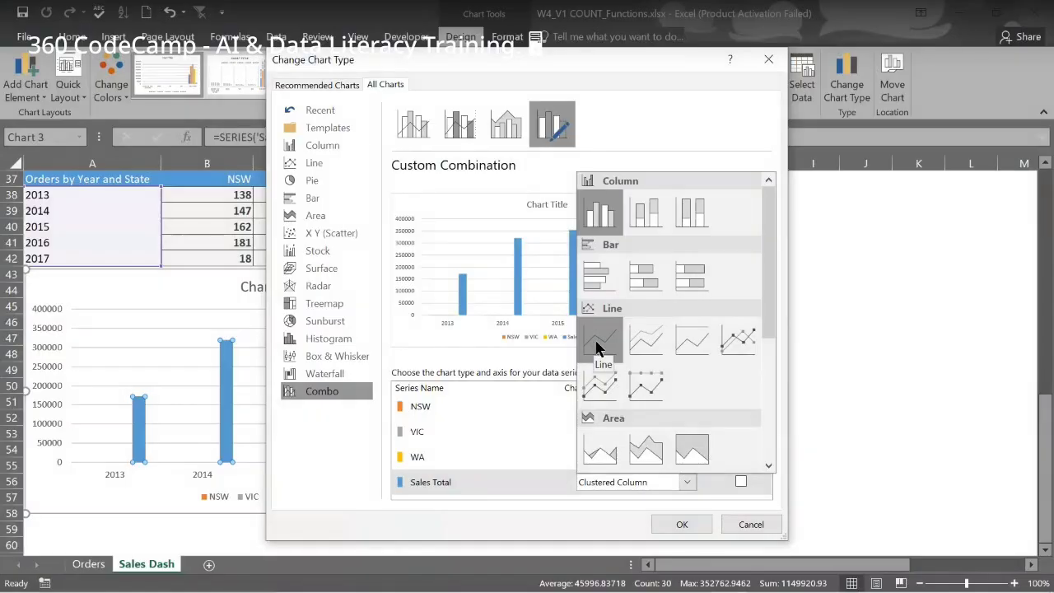
click(598, 348)
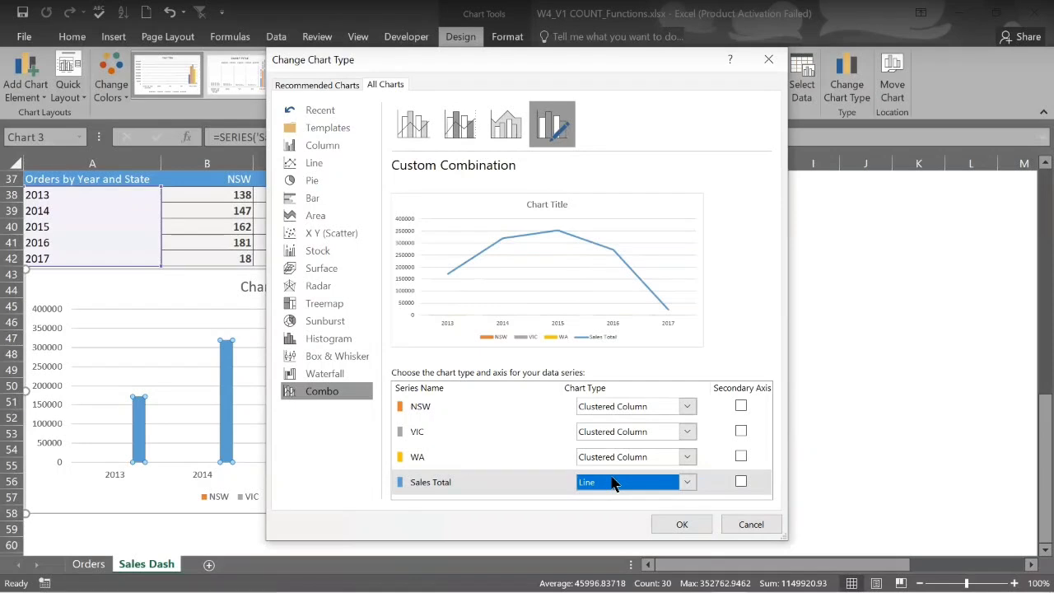
click(741, 483)
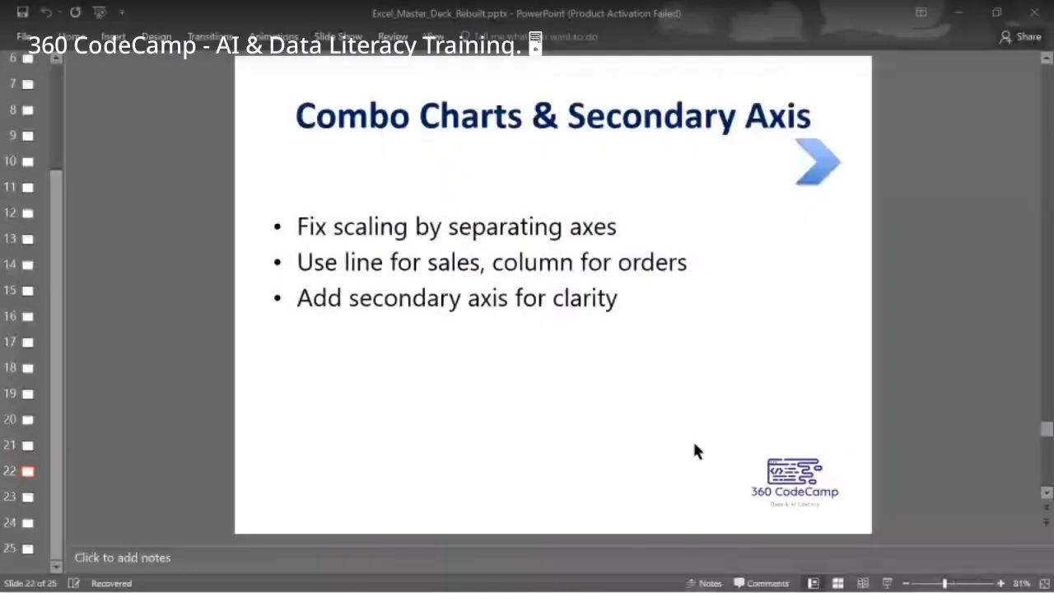
key(Page_Down)
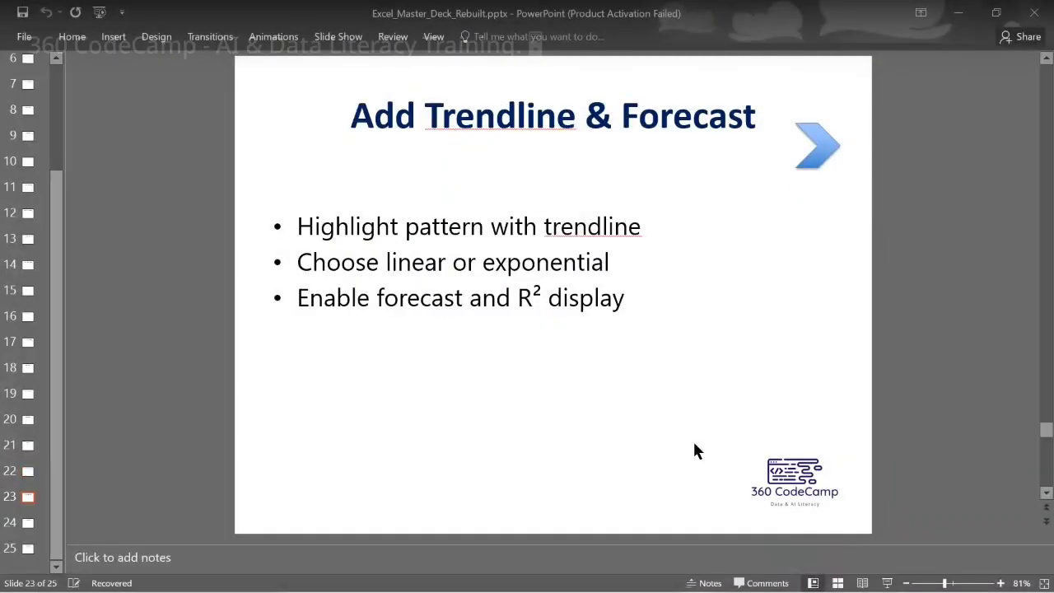
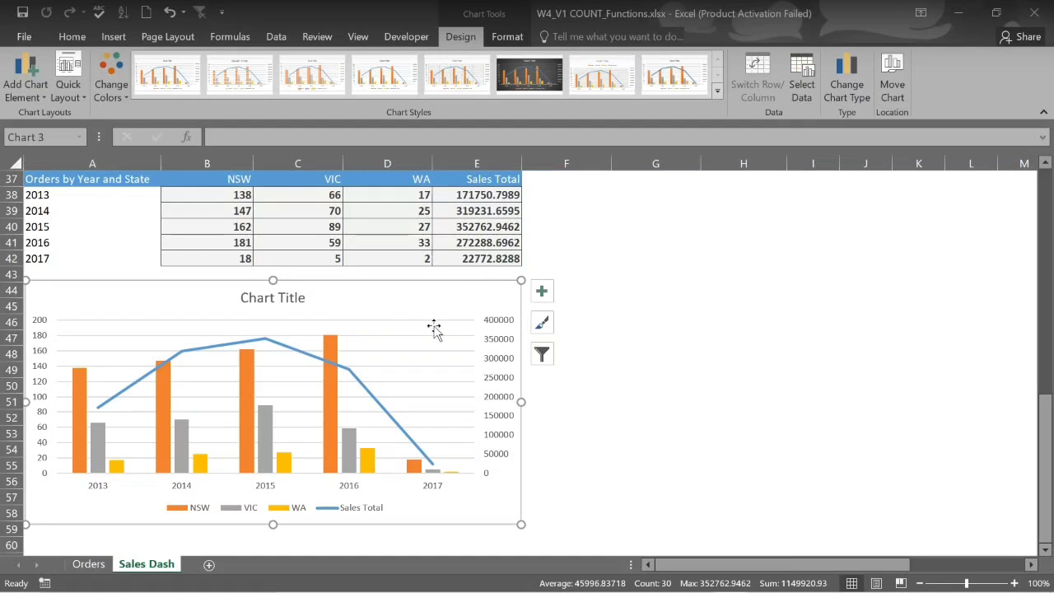
Select the Sales Dash combo chart and open its Chart Elements list
click(662, 309)
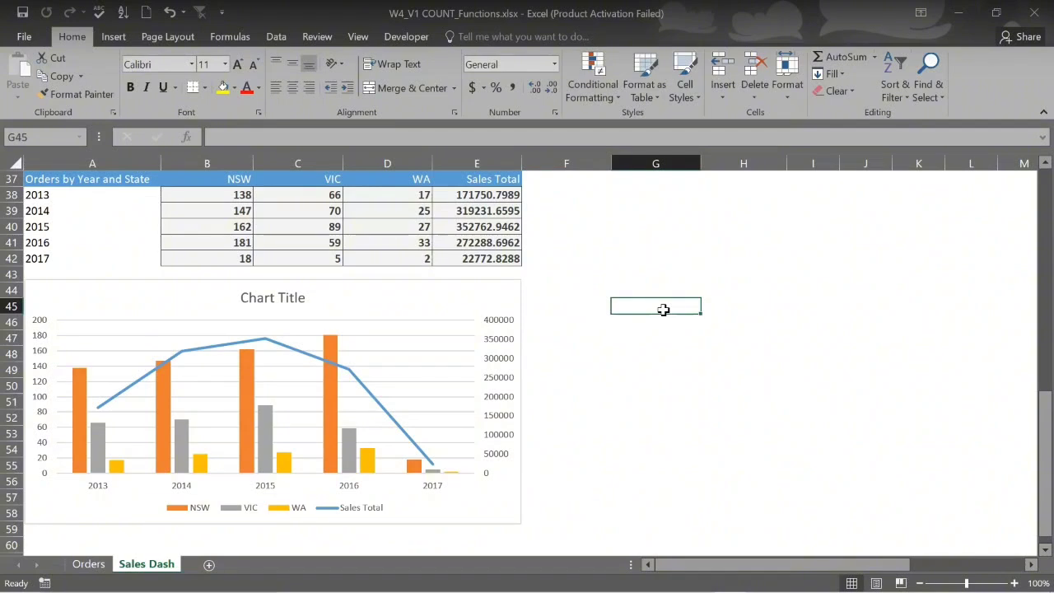
click(492, 305)
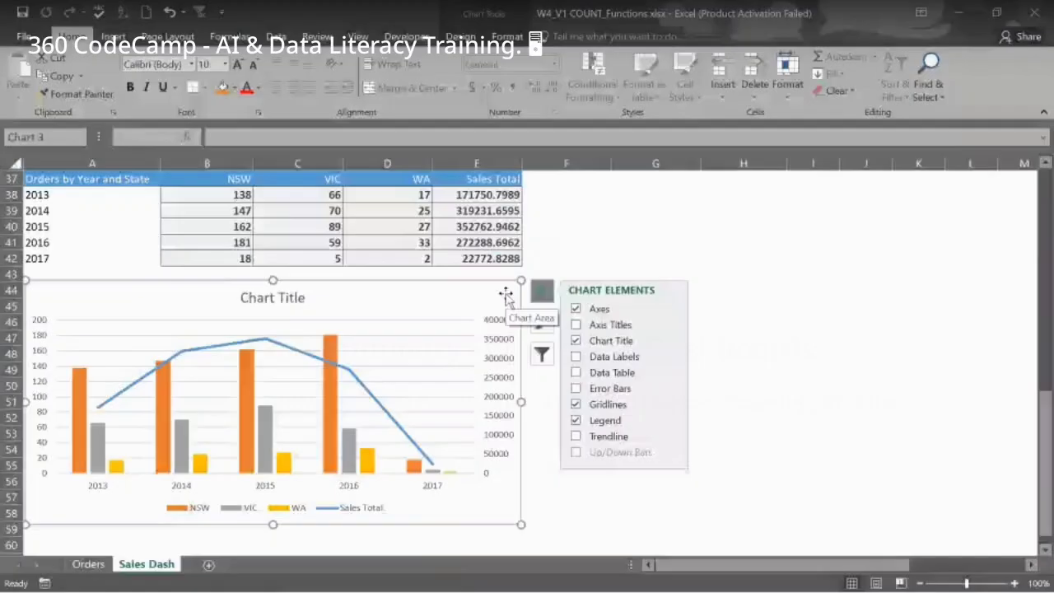
click(582, 262)
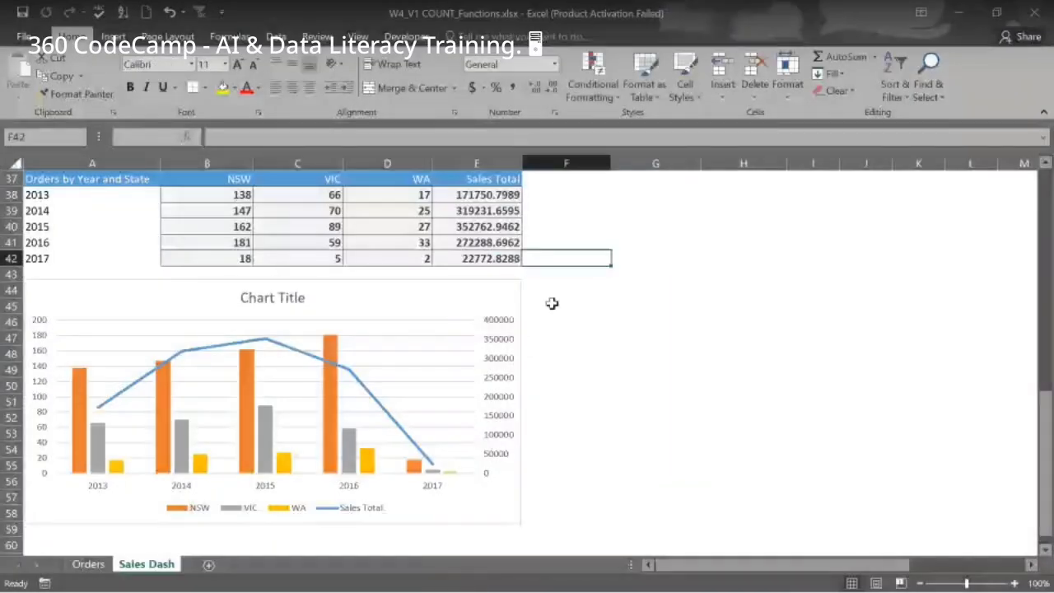
click(506, 303)
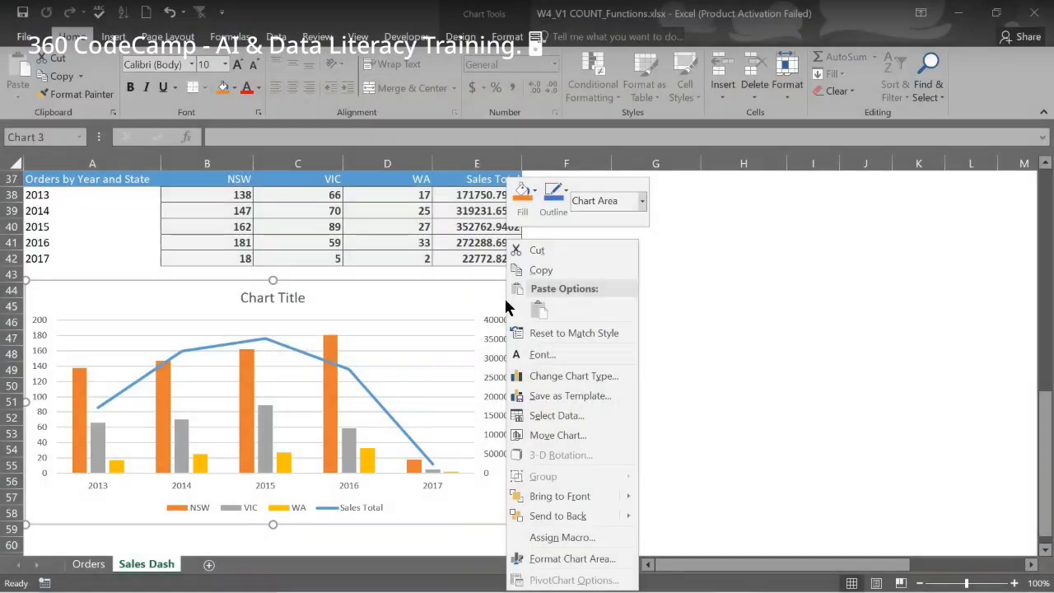
click(664, 339)
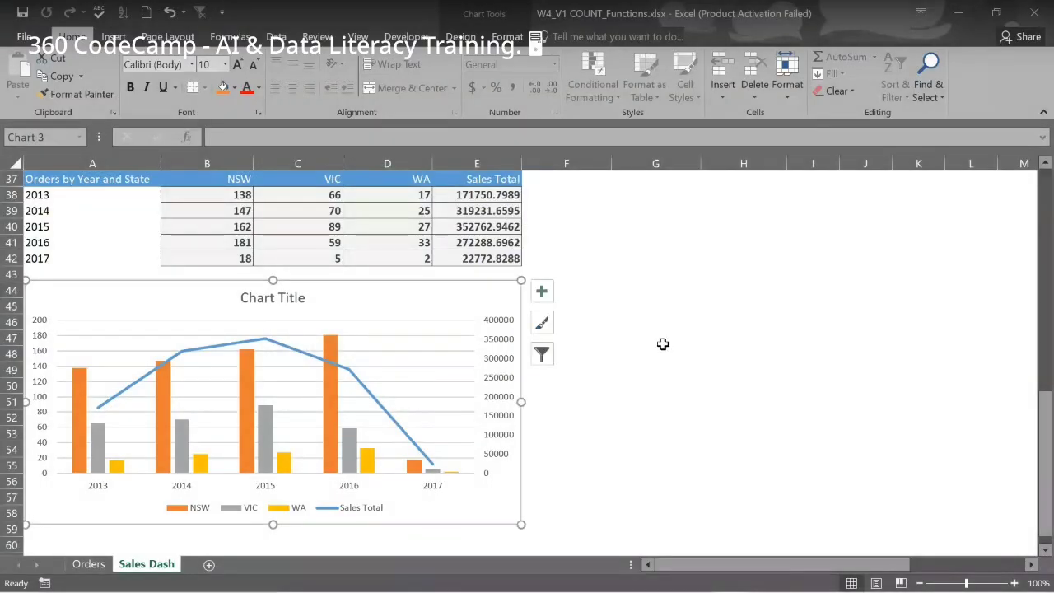
click(542, 292)
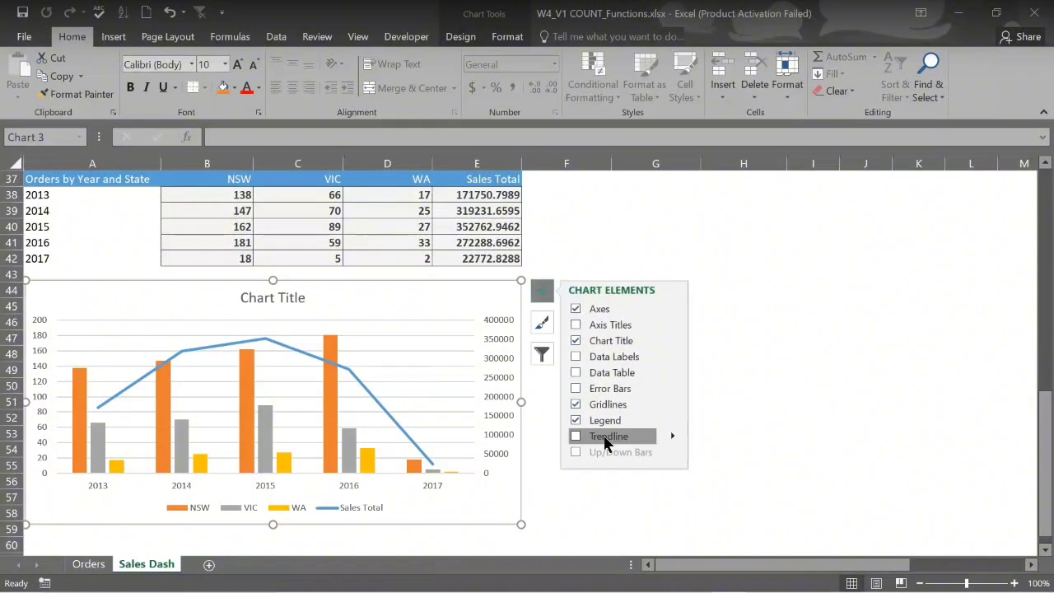
Add a linear trendline for the Sales Total series instead of NSW
click(672, 434)
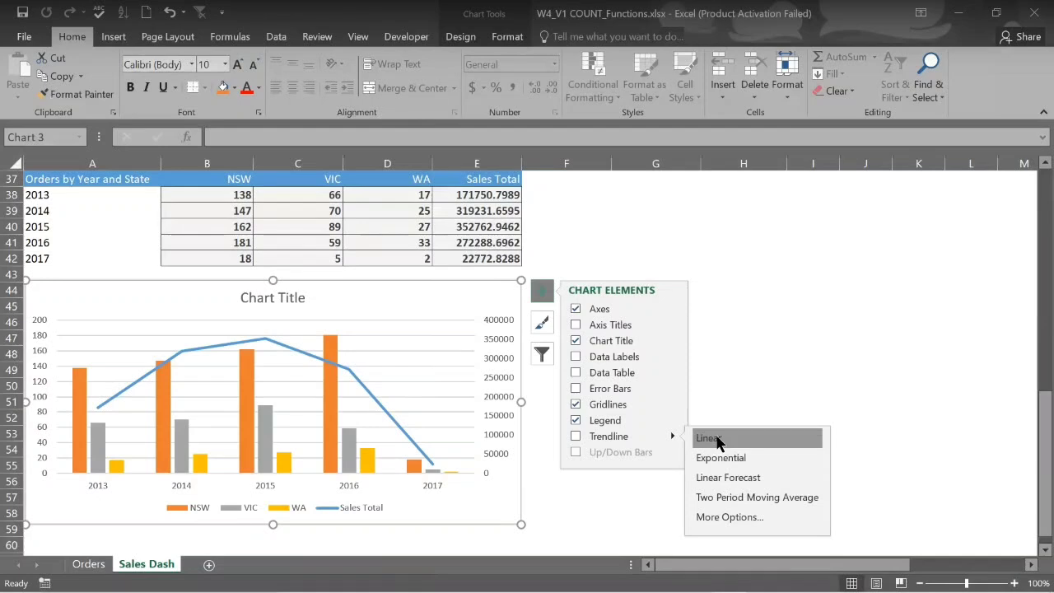
click(717, 439)
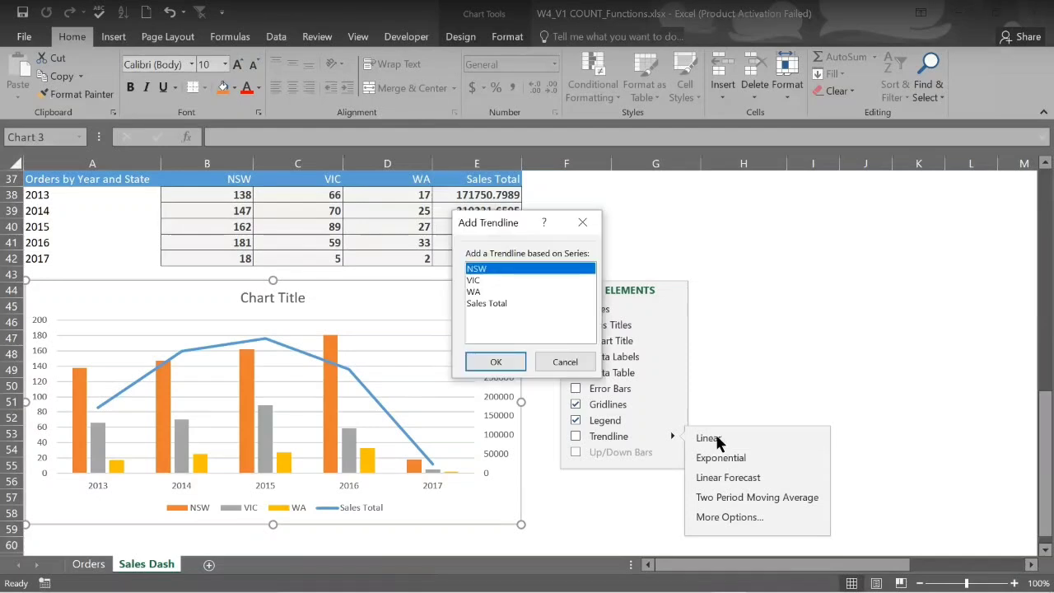
click(563, 365)
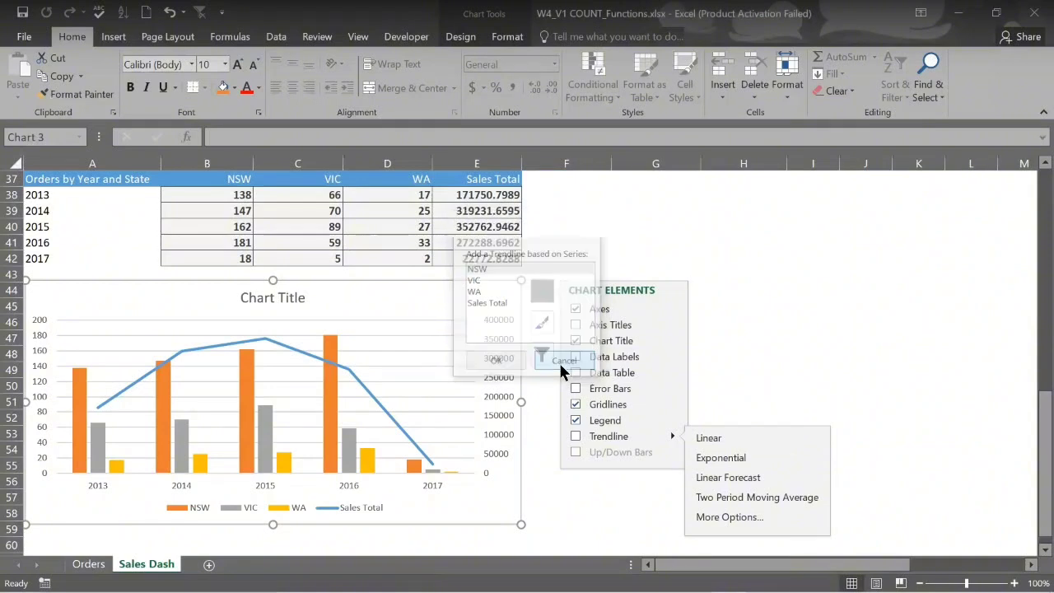
click(729, 518)
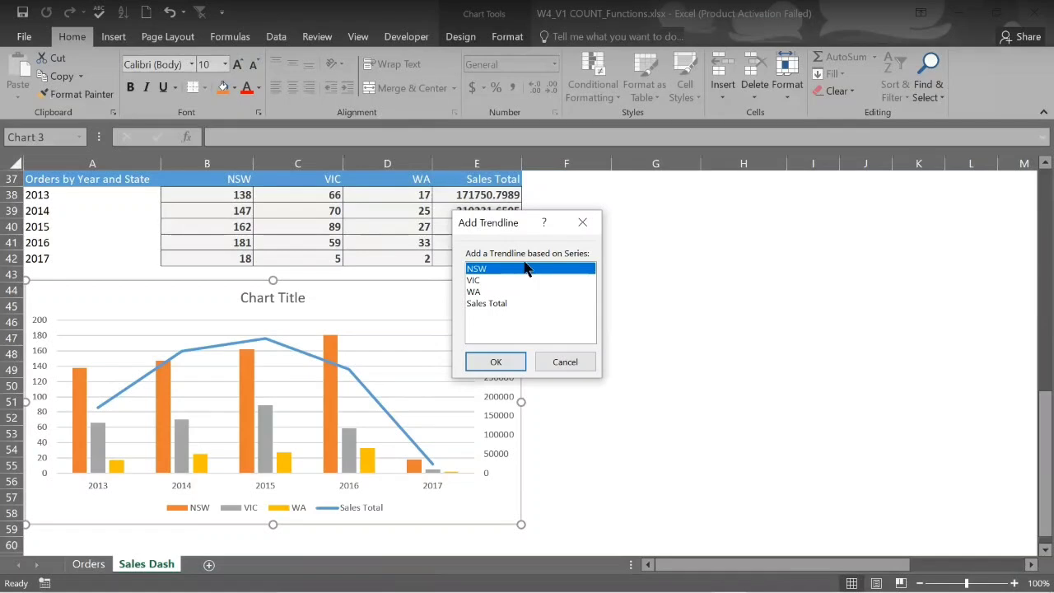
click(499, 303)
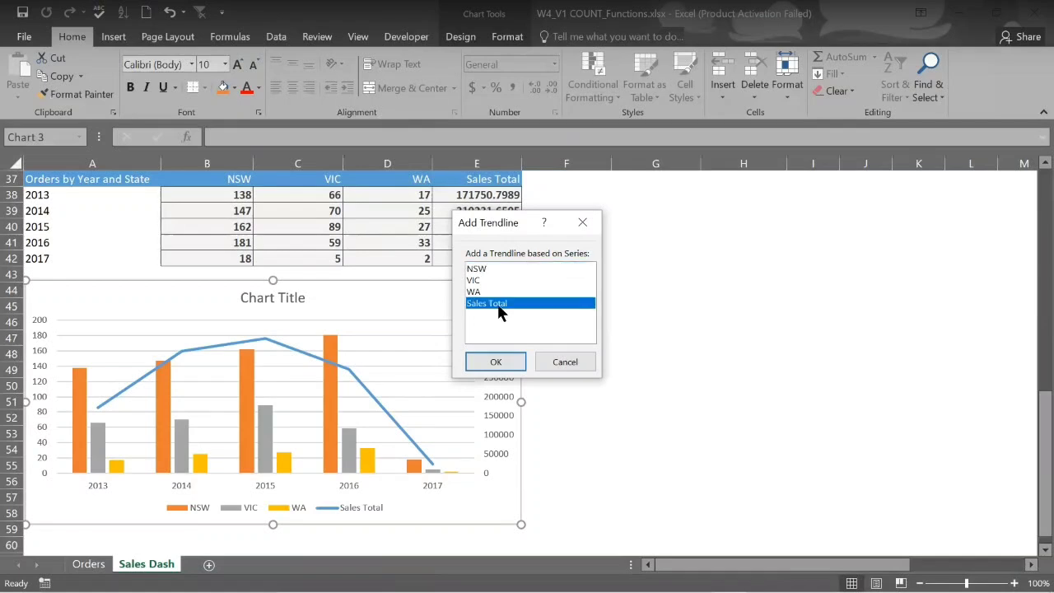
click(496, 363)
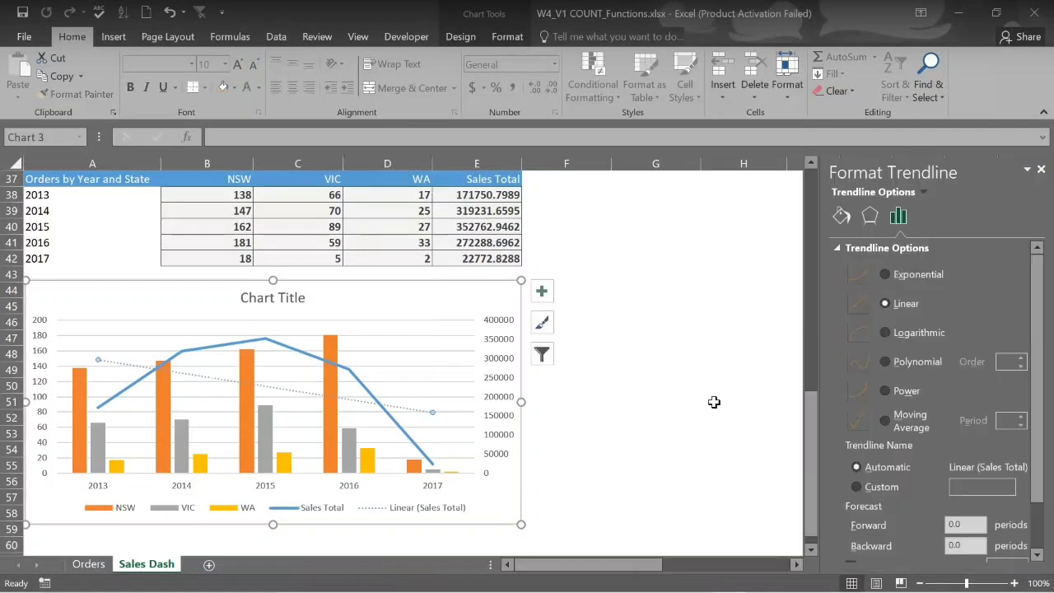
Try an exponential trendline, revert to linear, and close the Format Trendline pane
click(885, 276)
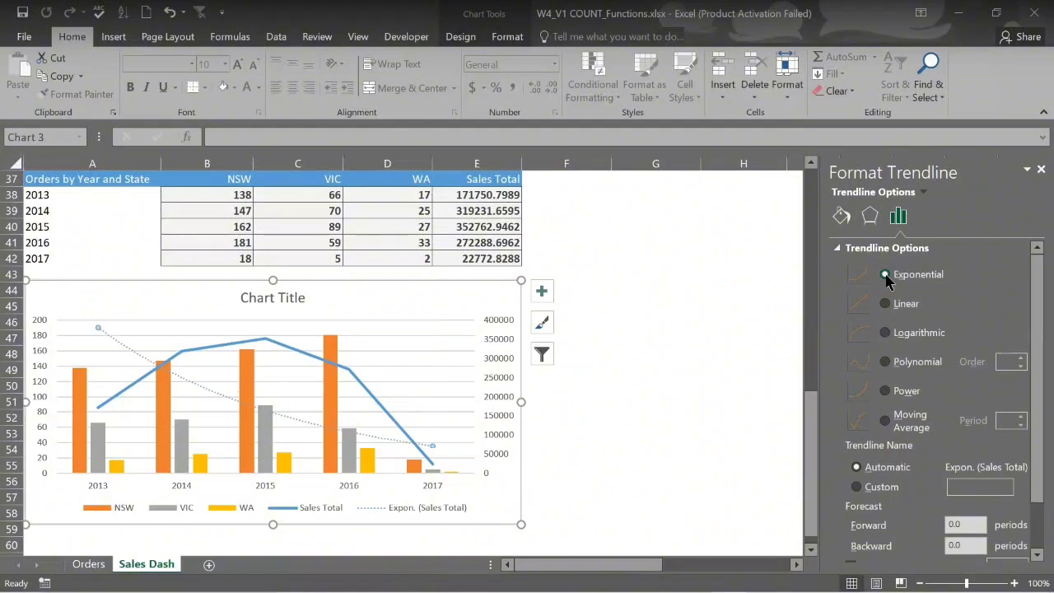
click(885, 303)
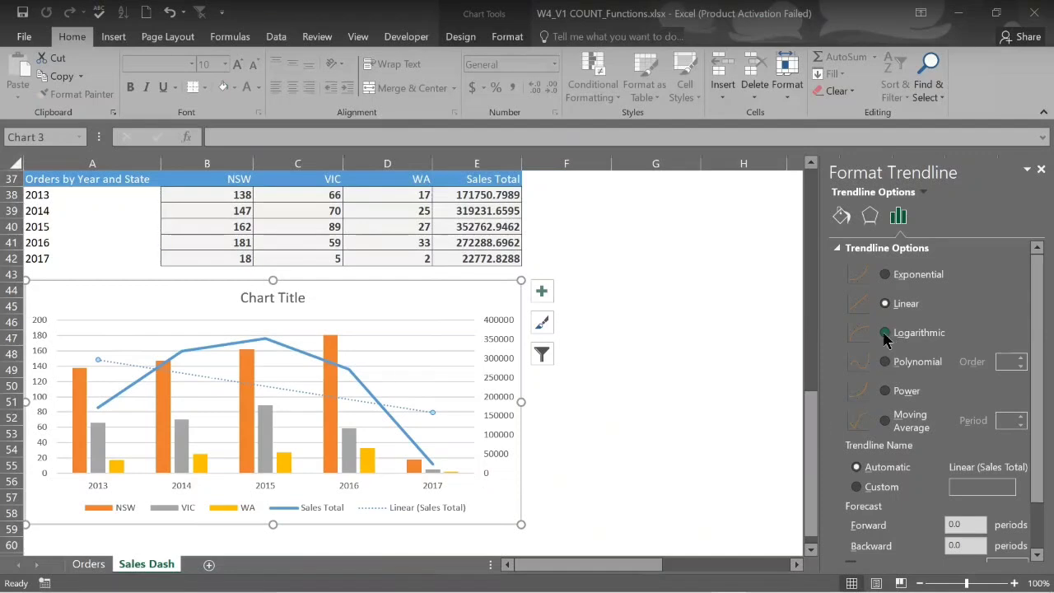
click(1042, 171)
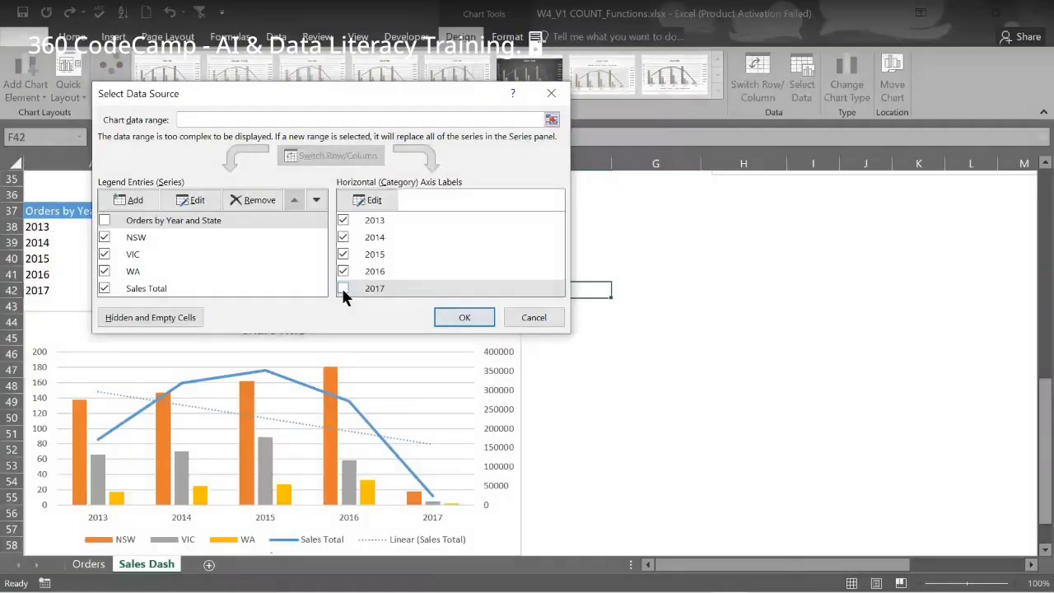
Confirm leaving 2017 out of the chart, then reopen the Sales Total trendline formatting options
click(452, 317)
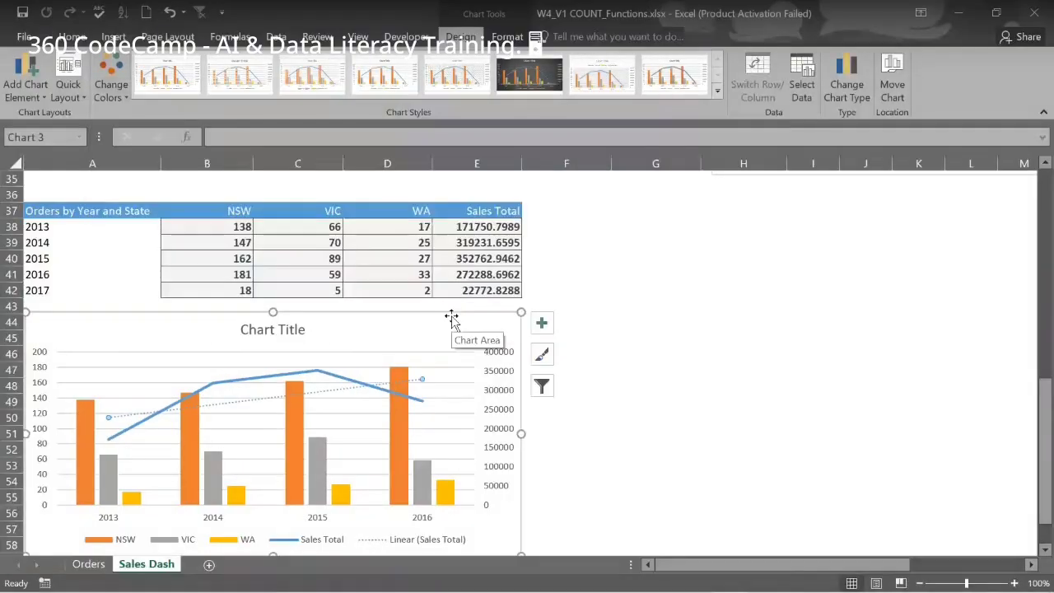
scroll(664, 353, down, 2)
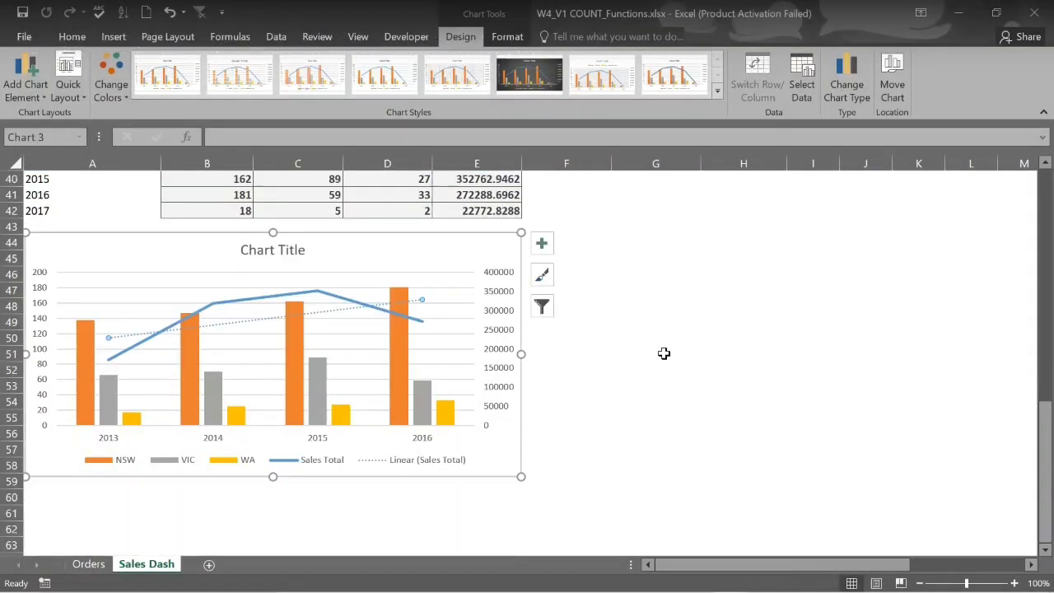
click(542, 245)
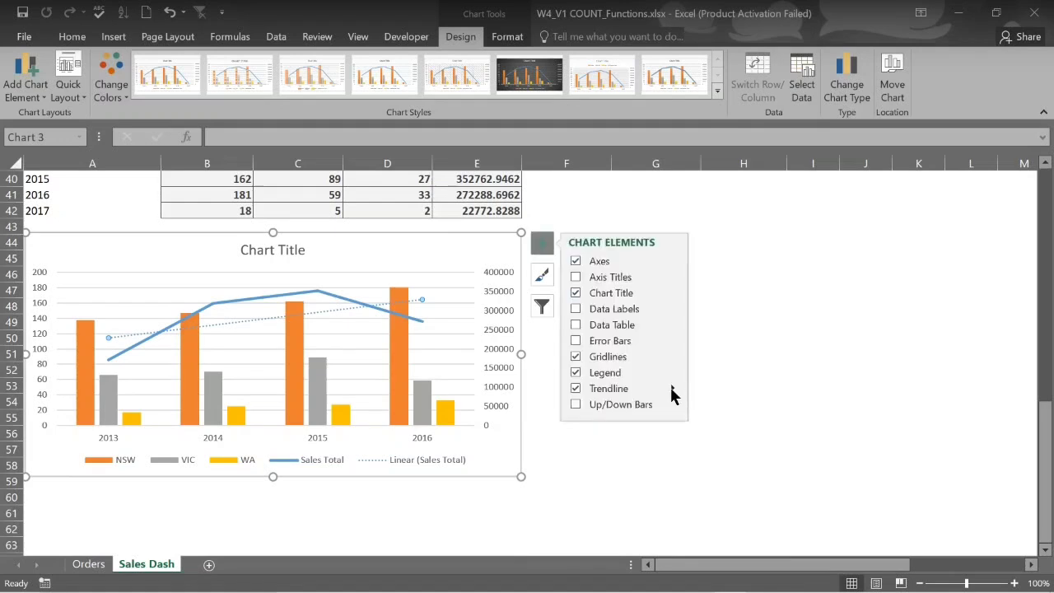
mouse_move(671, 389)
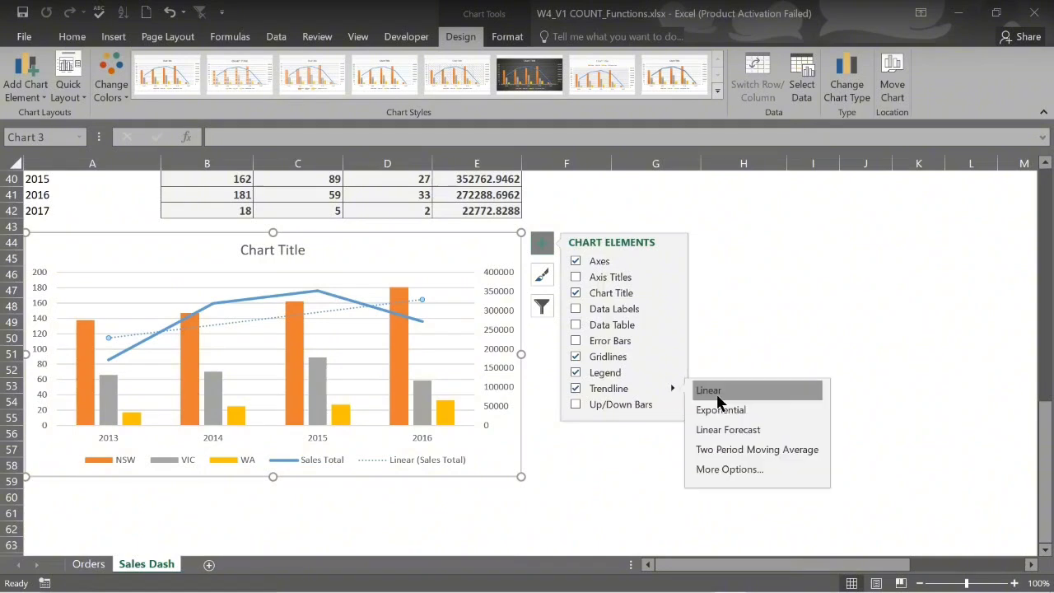
click(728, 469)
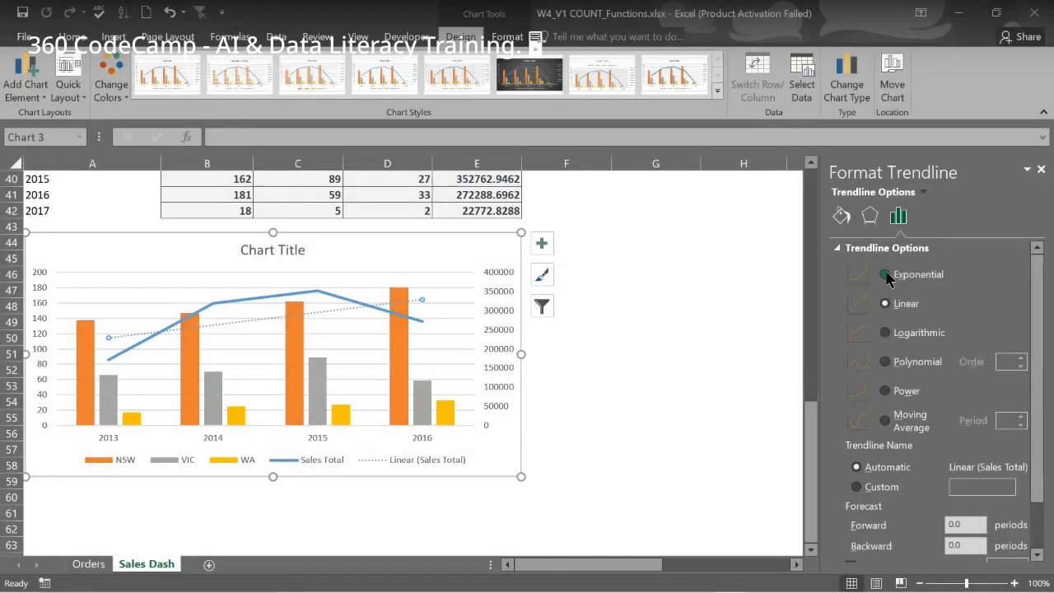
Switch the Sales Total trendline to exponential
click(885, 275)
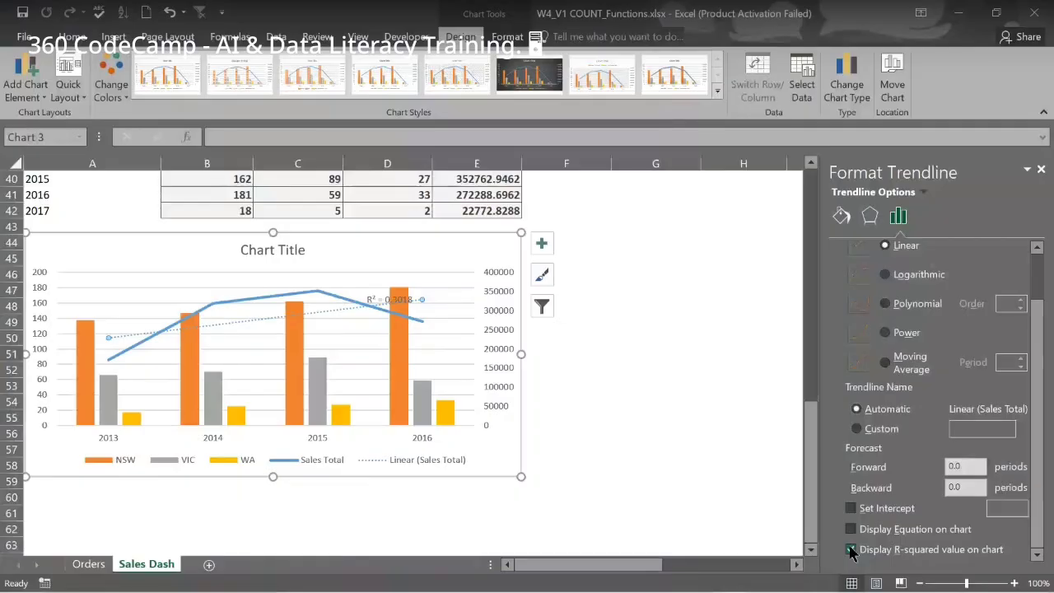
Compare logarithmic, polynomial, power and moving-average trendlines, settling on an order-2 polynomial
click(886, 275)
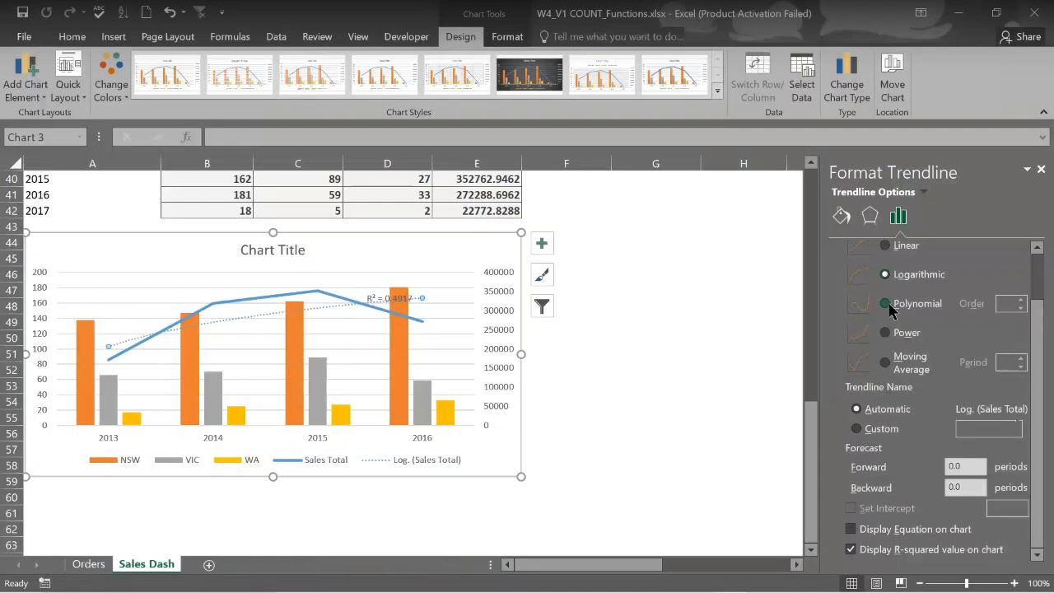
click(884, 304)
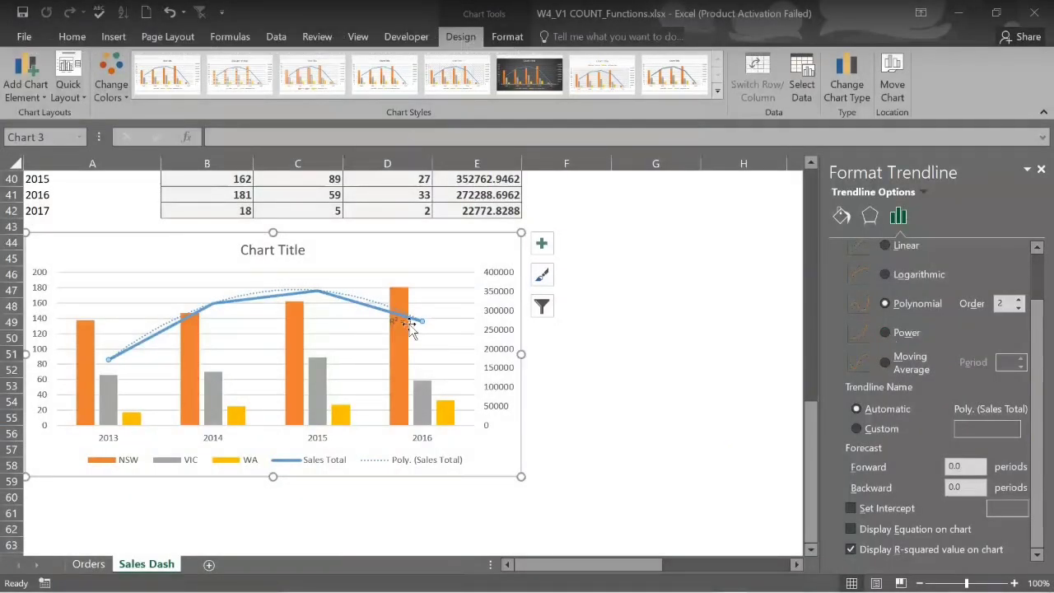
click(885, 333)
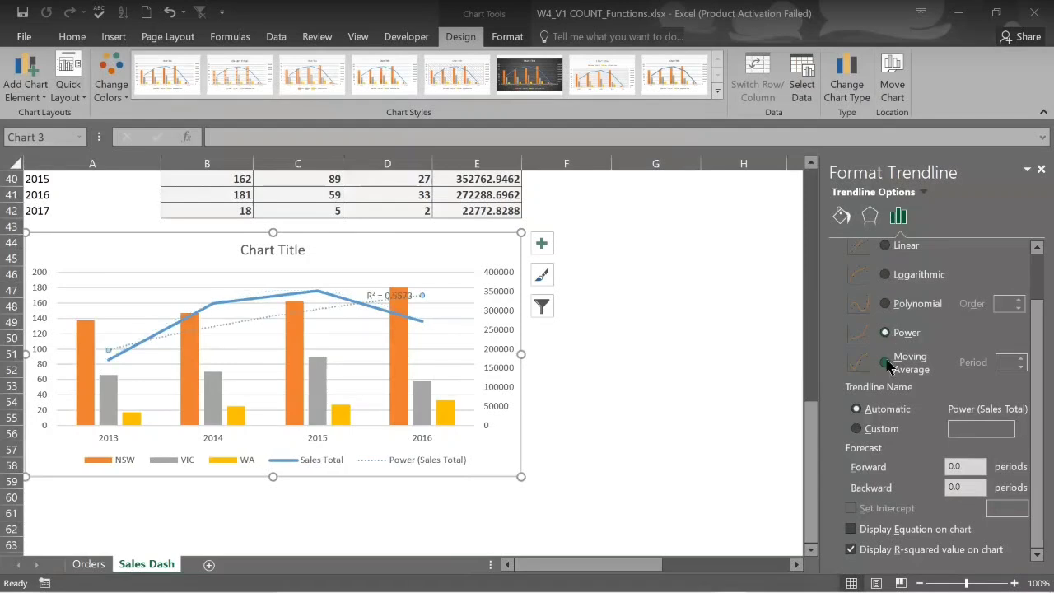
click(885, 362)
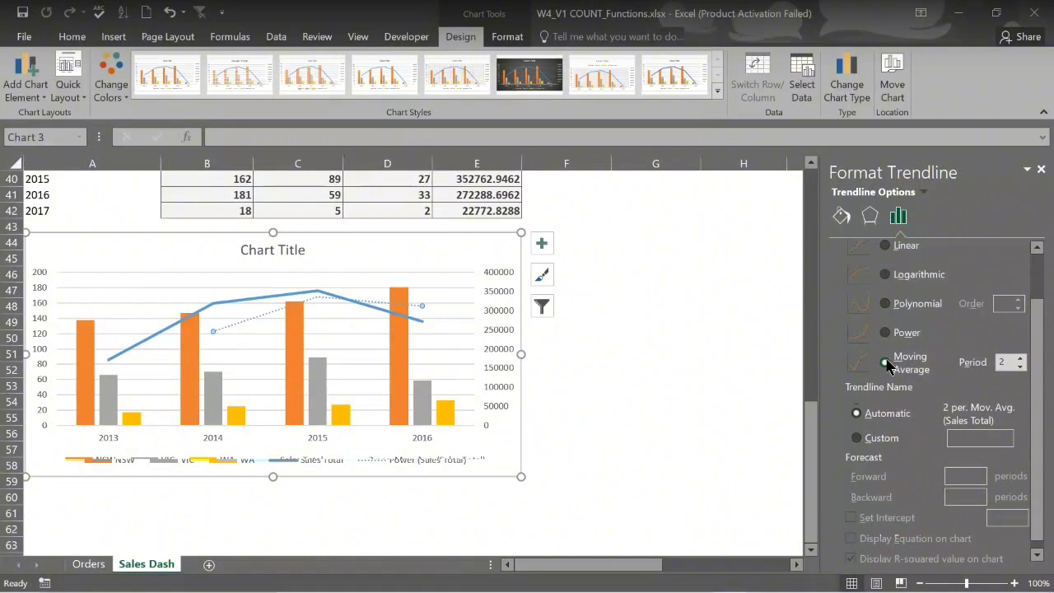
click(885, 304)
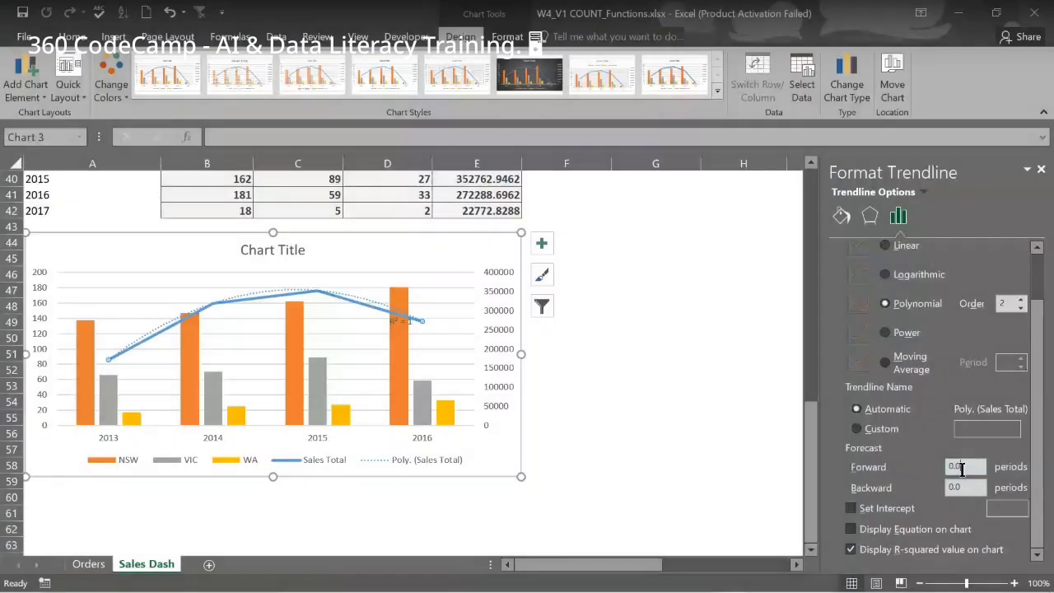
Clear the old 0.0 value from the trendline's Forecast Forward box
click(962, 469)
key(BackSpace)
key(BackSpace)
key(BackSpace)
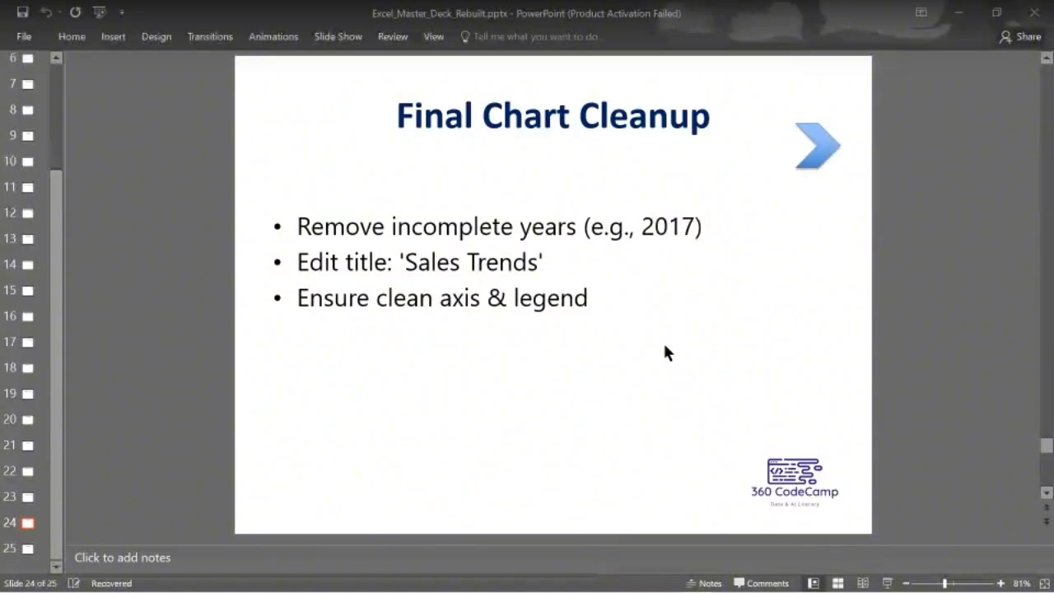
Review the Final Chart Cleanup slide in PowerPoint and return to Excel
mouse_move(714, 587)
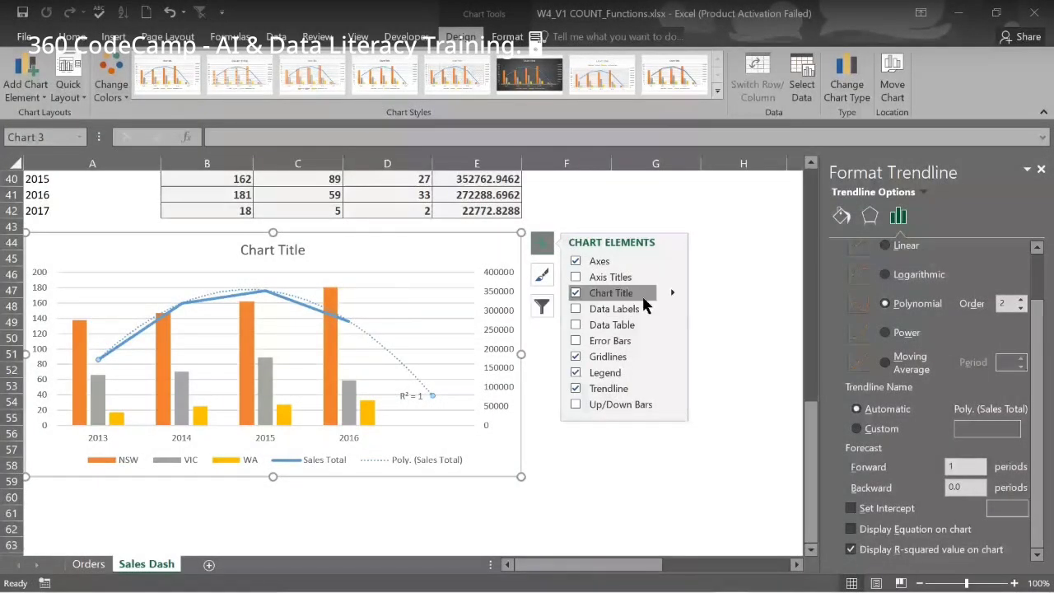
Replace the placeholder chart title with 'Sales Trend'
click(673, 293)
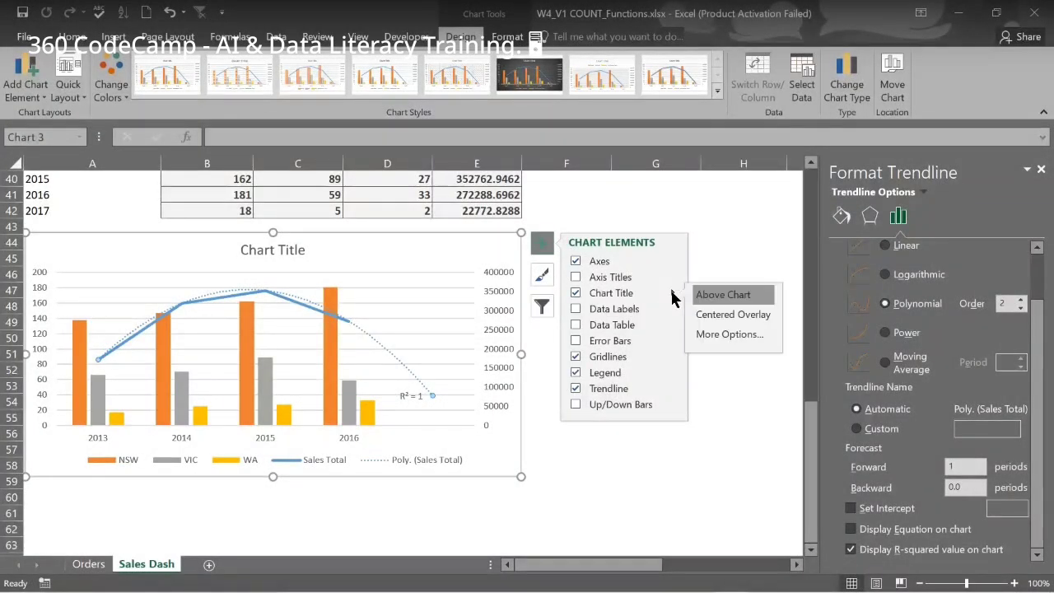
click(725, 334)
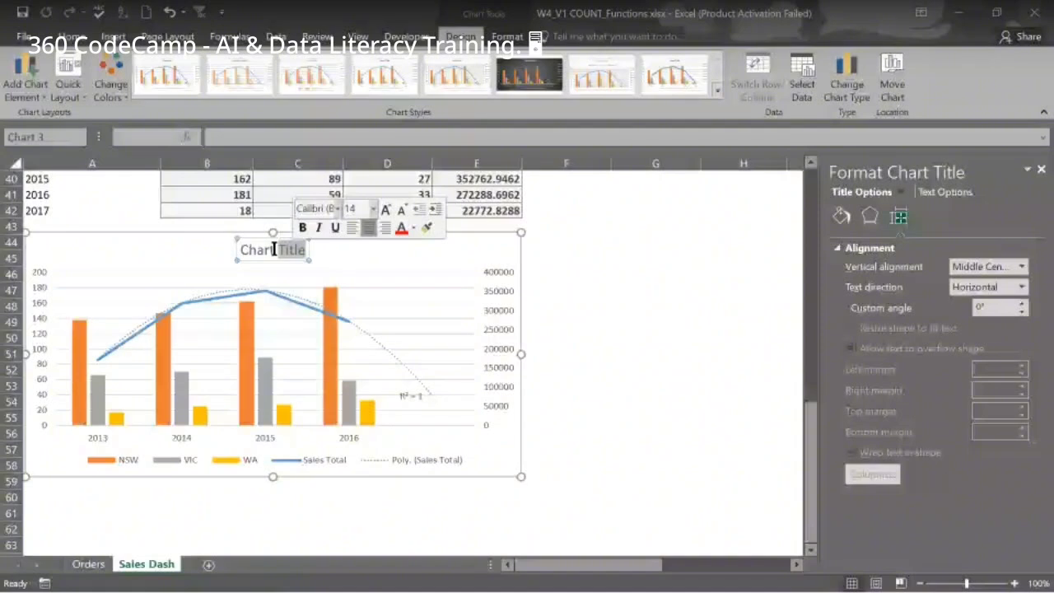
triple_click(274, 250)
text(S)
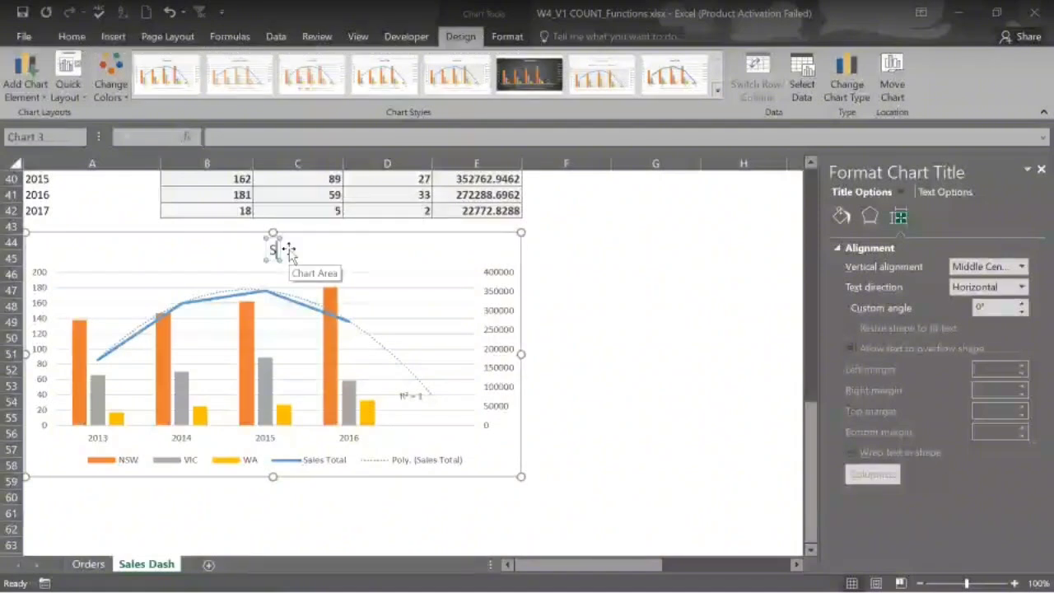
text(al)
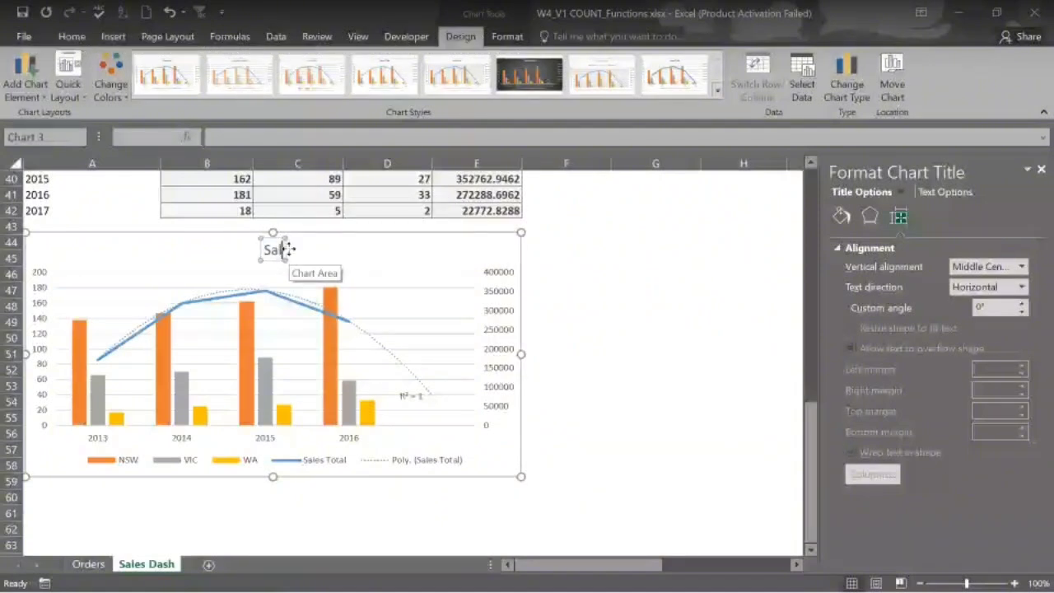
text(es )
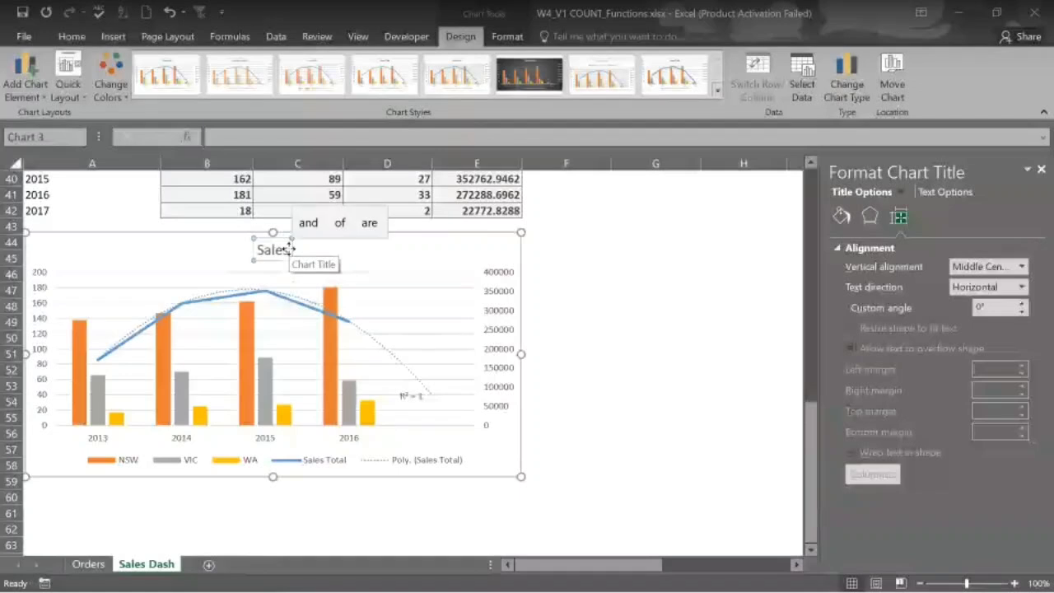
text(Trend)
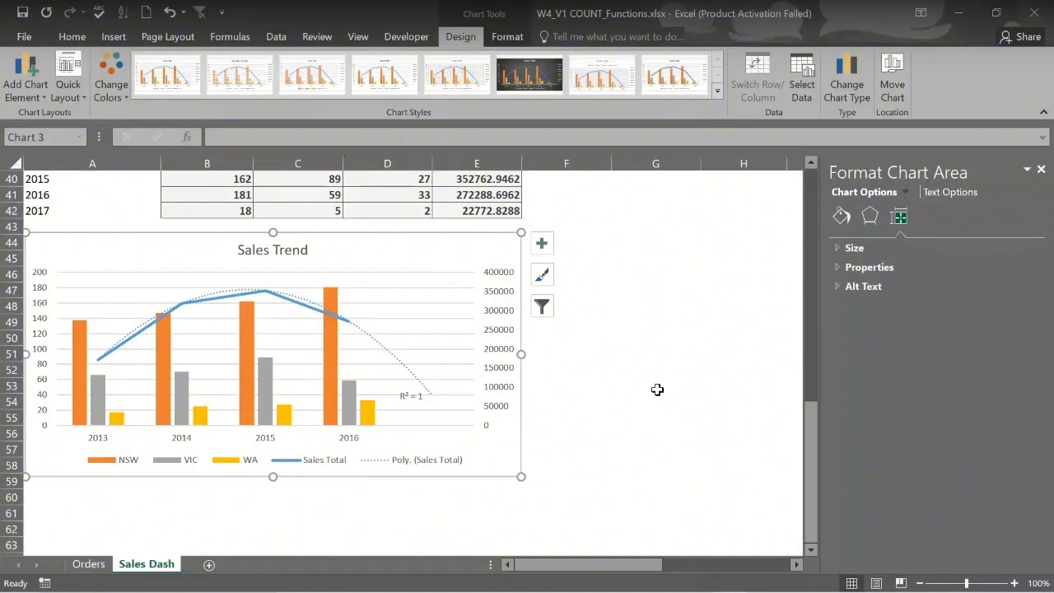
mouse_move(684, 585)
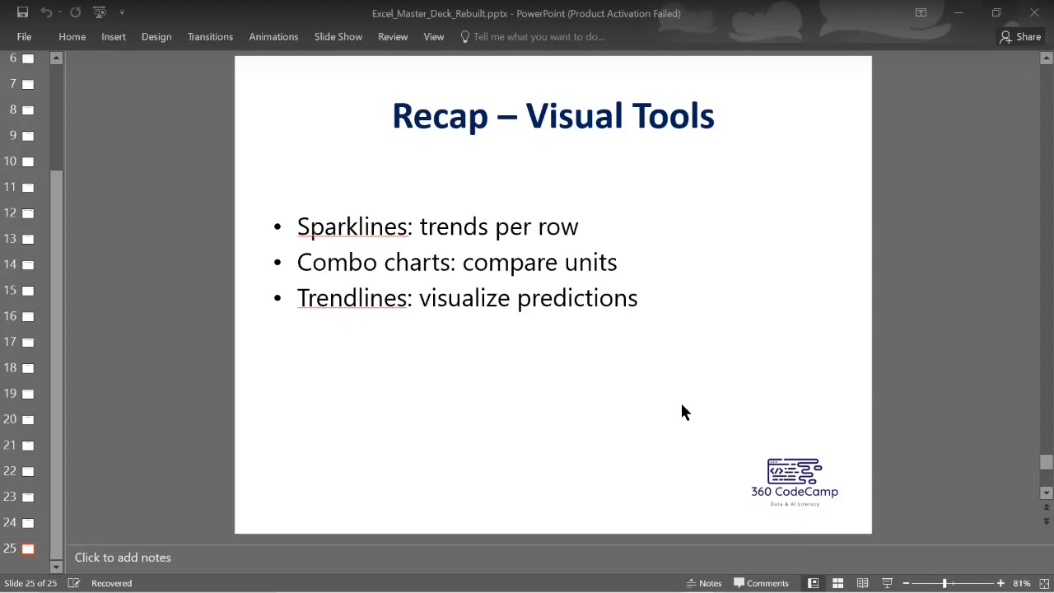
Advance PowerPoint to the Recap – Visual Tools slide
mouse_move(735, 583)
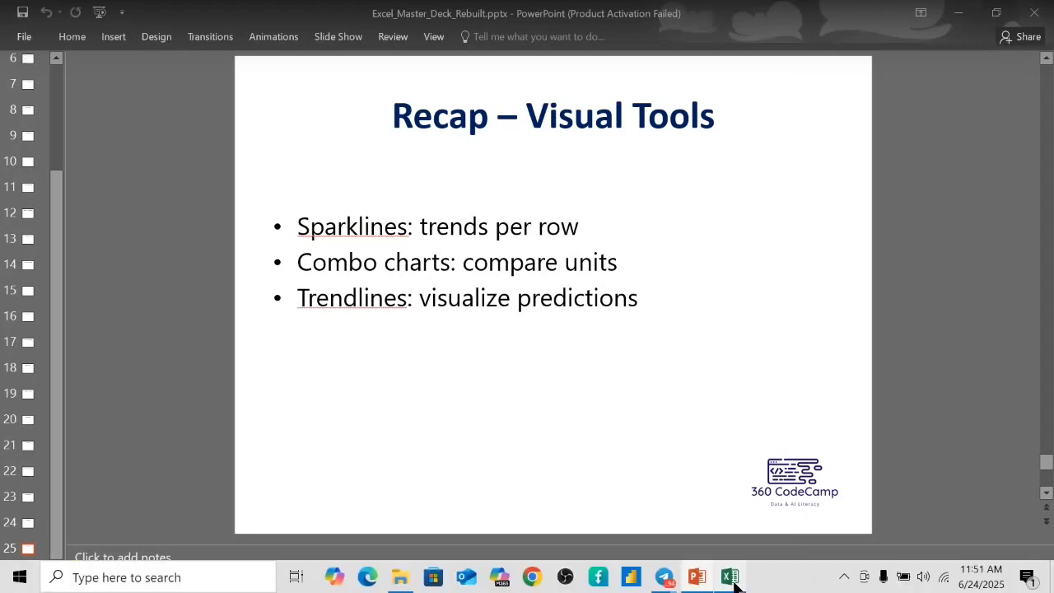
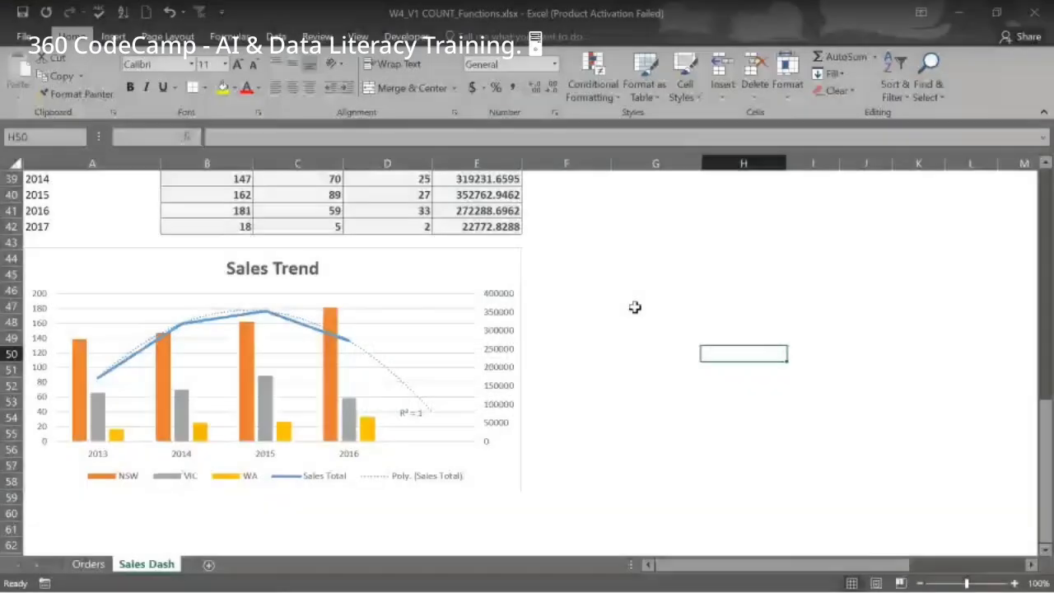
Scroll up the Sales Dash sheet toward the Sales Trend combo chart
scroll(634, 307, up, 1)
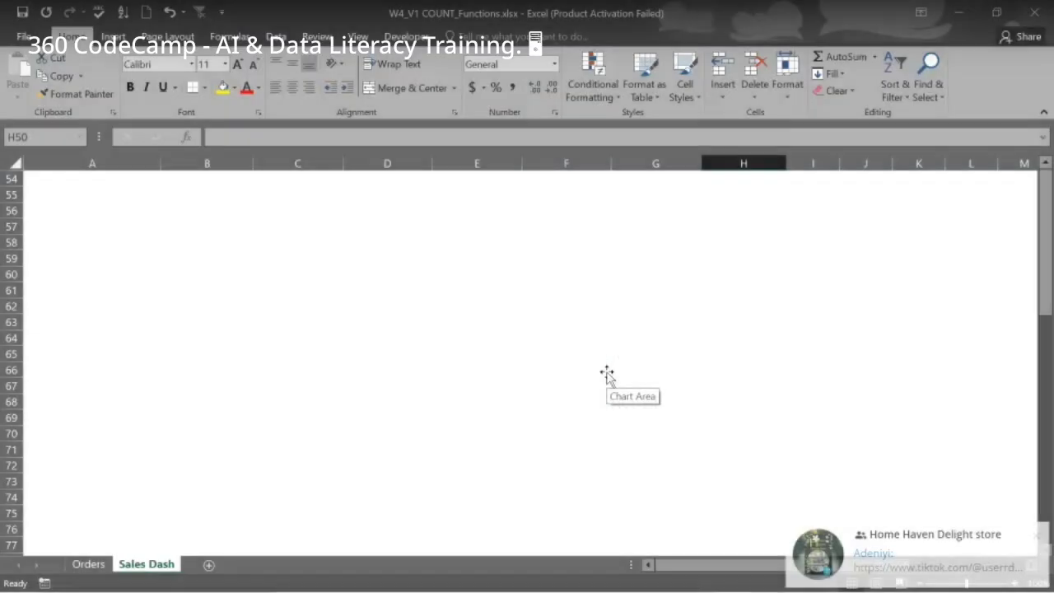
Select the Sales Trend chart, review its size and fill settings, then show Chart Tools Design
scroll(606, 373, up, 8)
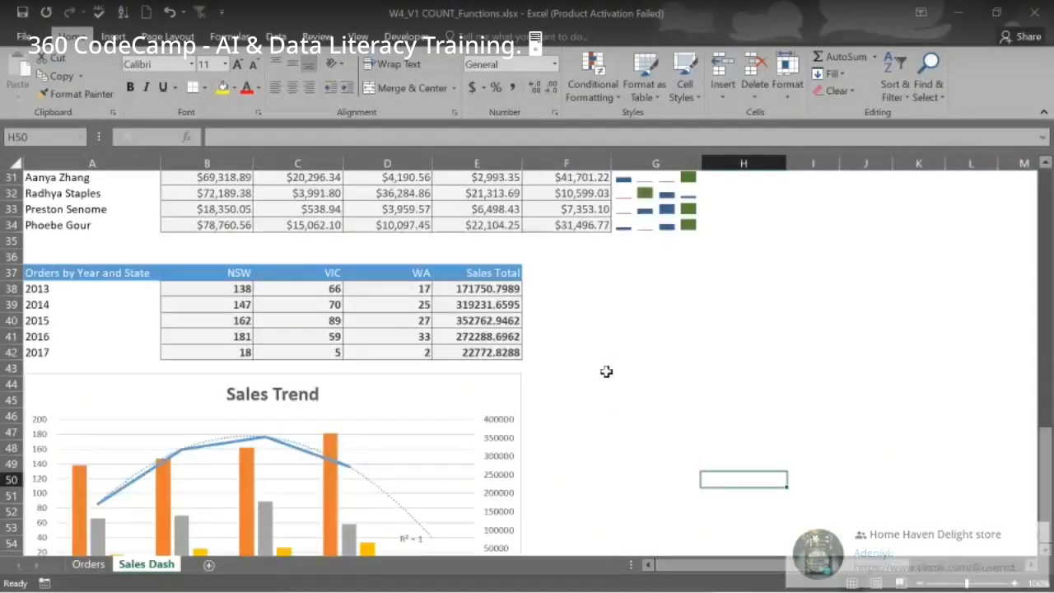
scroll(577, 329, down, 3)
click(487, 238)
click(509, 268)
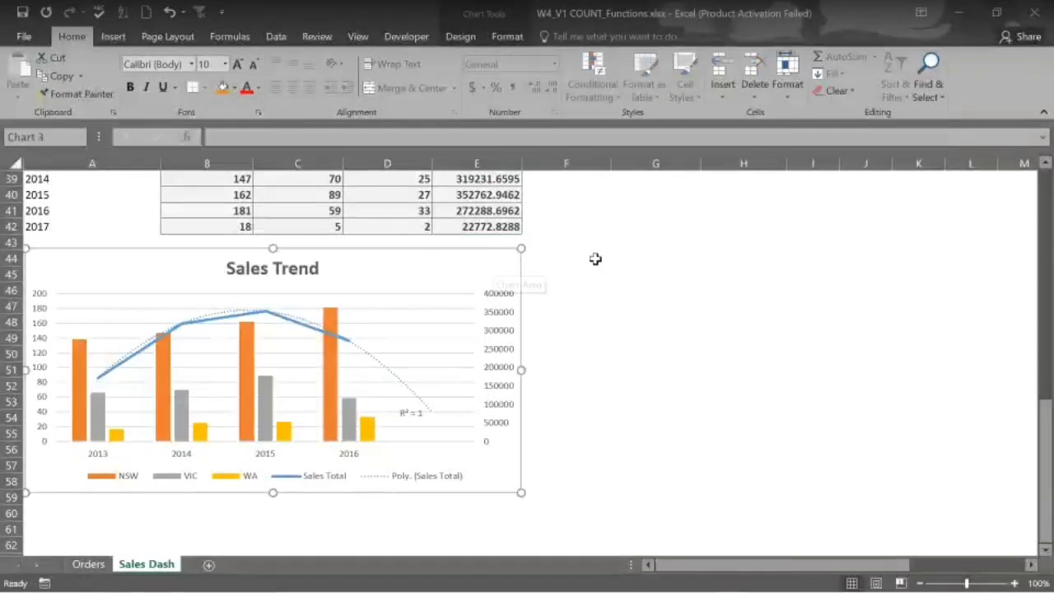
scroll(595, 259, up, 2)
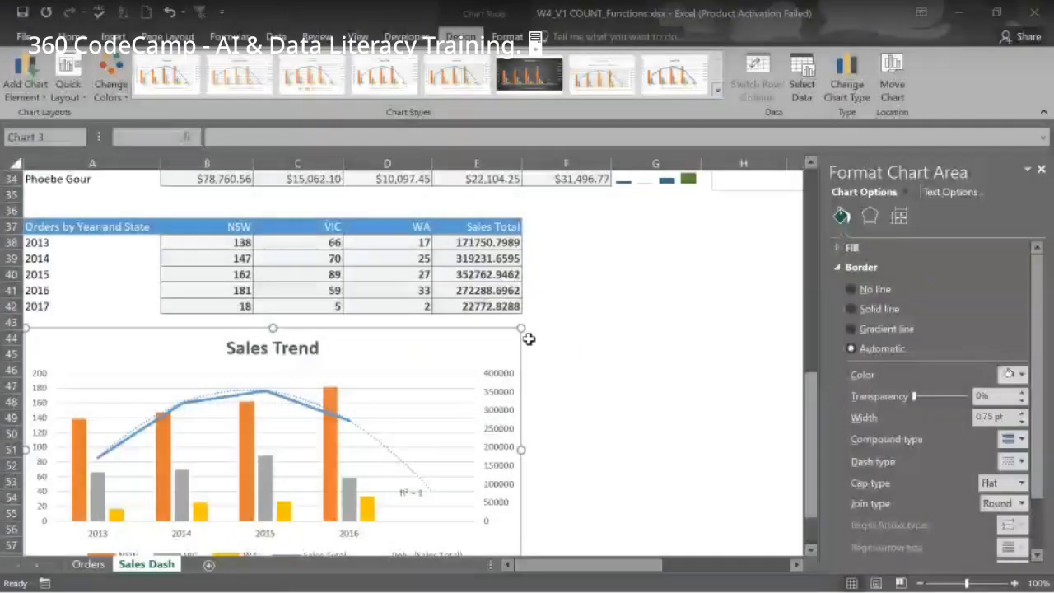
click(900, 216)
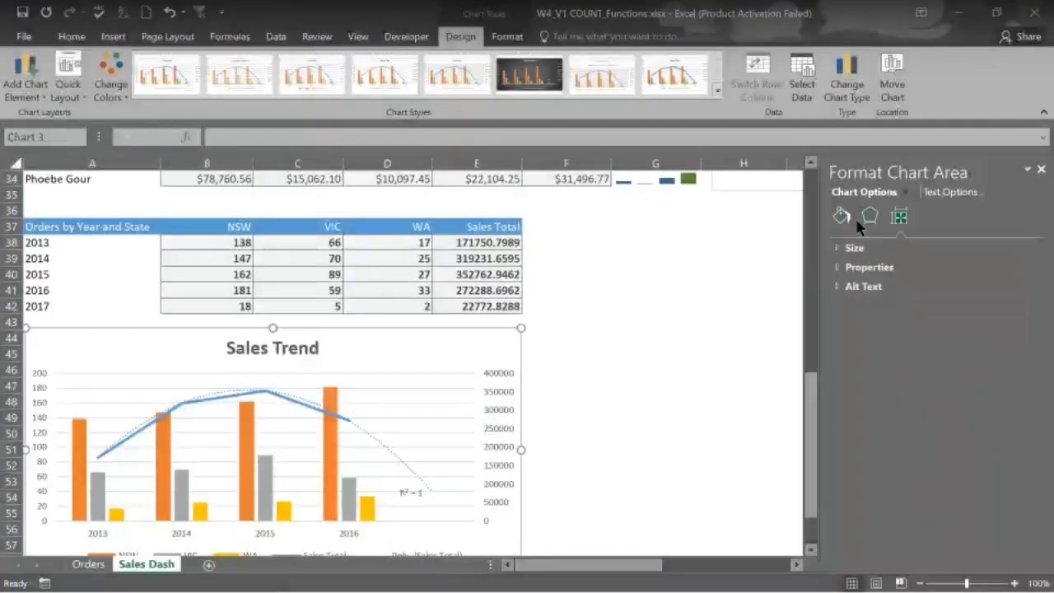
click(841, 217)
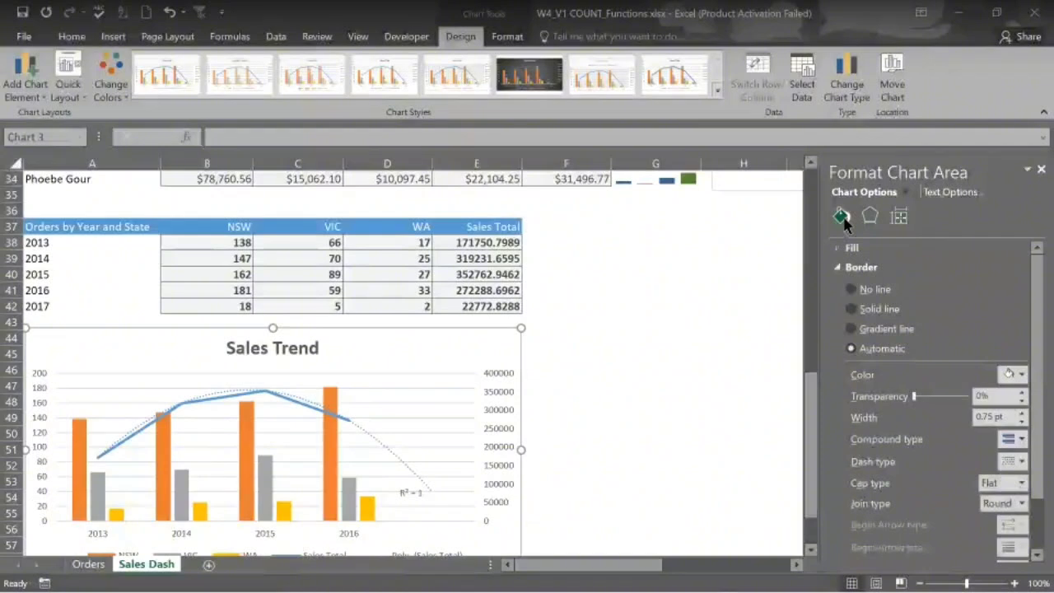
click(710, 392)
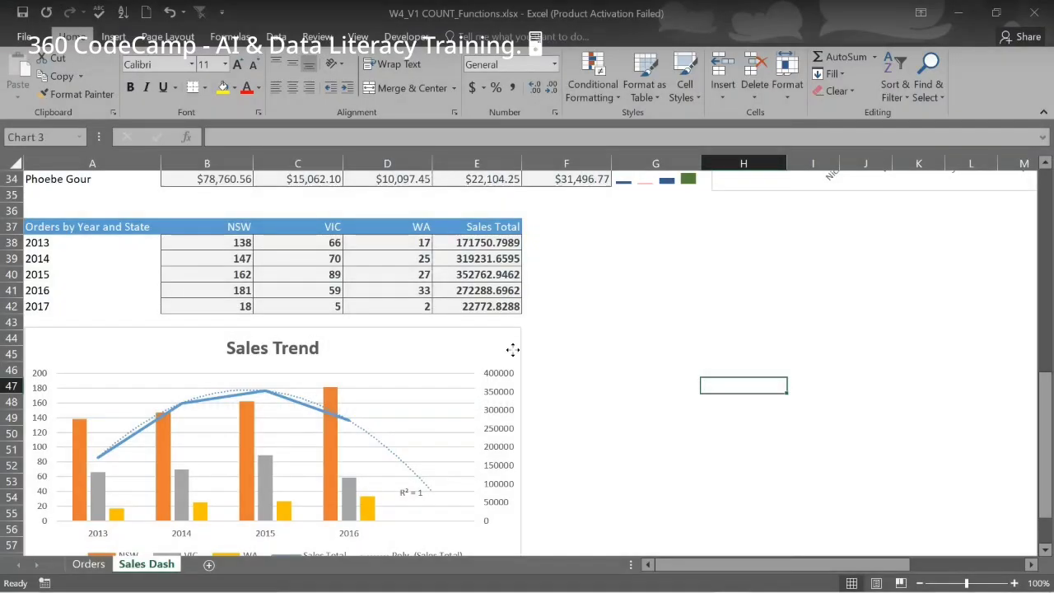
click(512, 350)
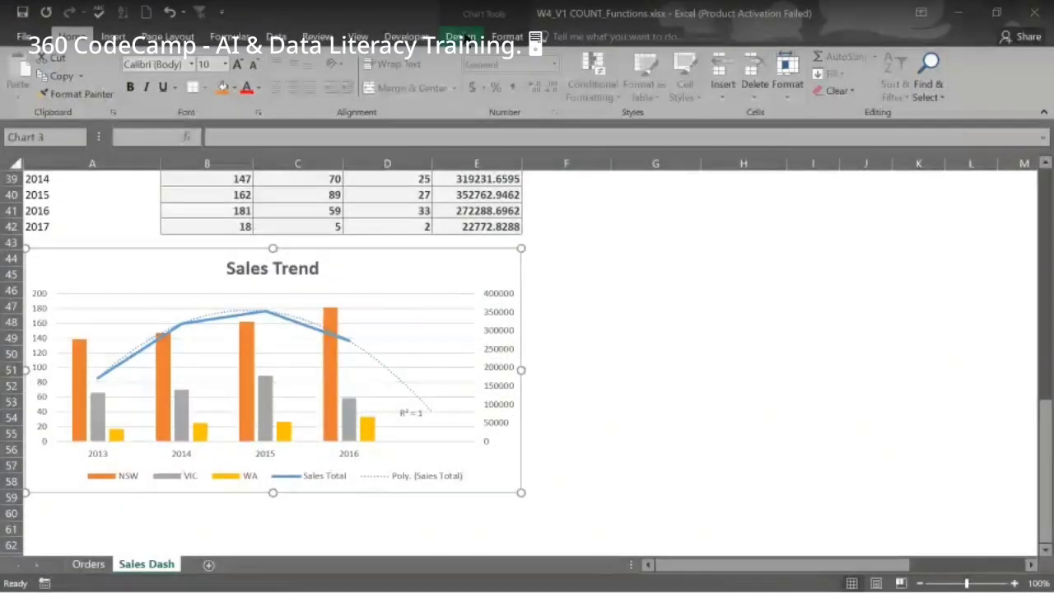
click(463, 37)
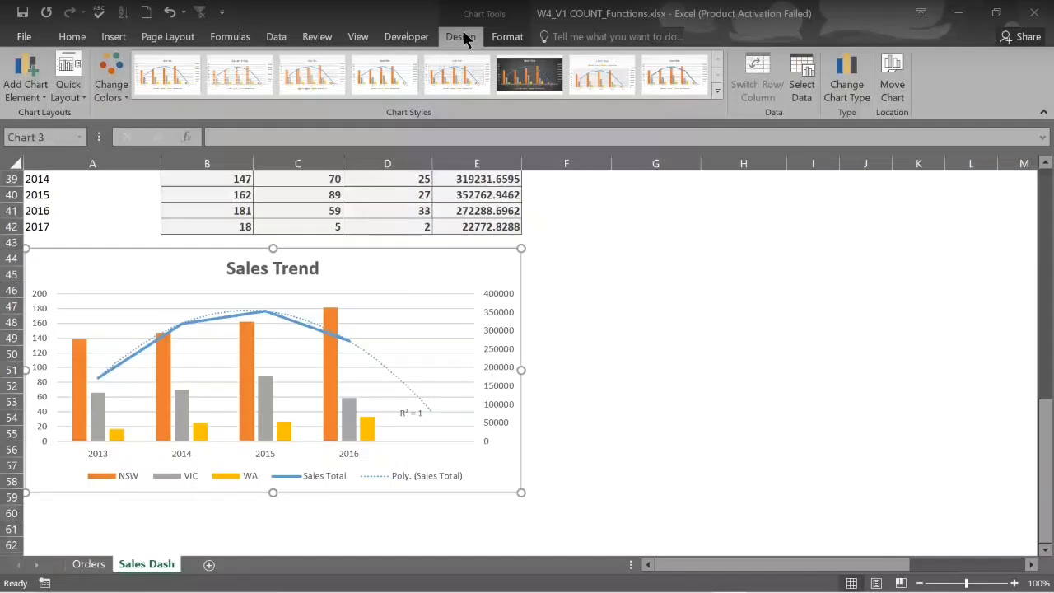
Choose Add Chart Element > Trendline > More Trendline Options to get the Add Trendline series list
click(47, 100)
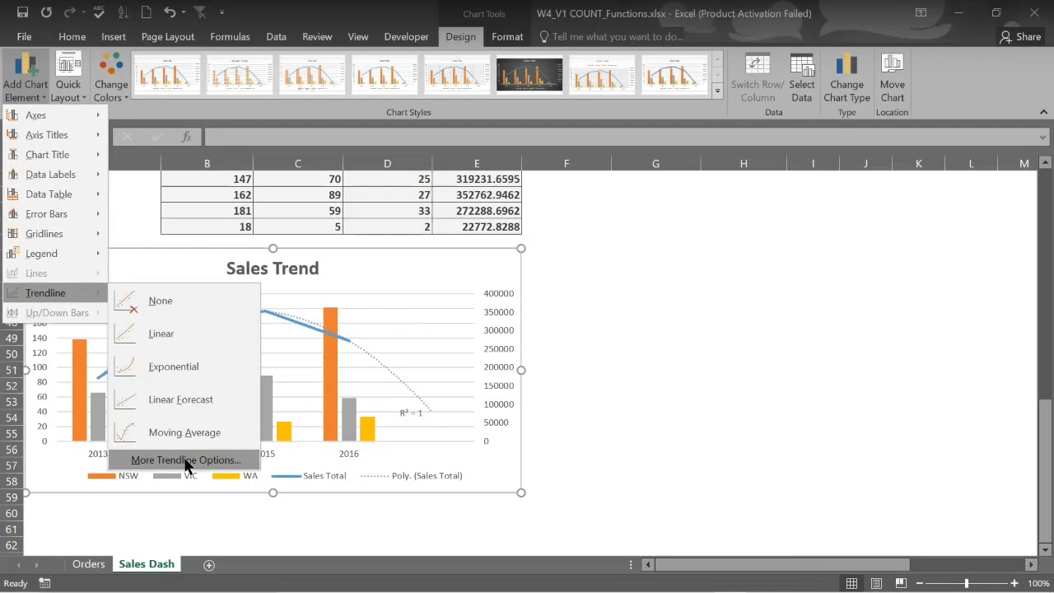
click(186, 459)
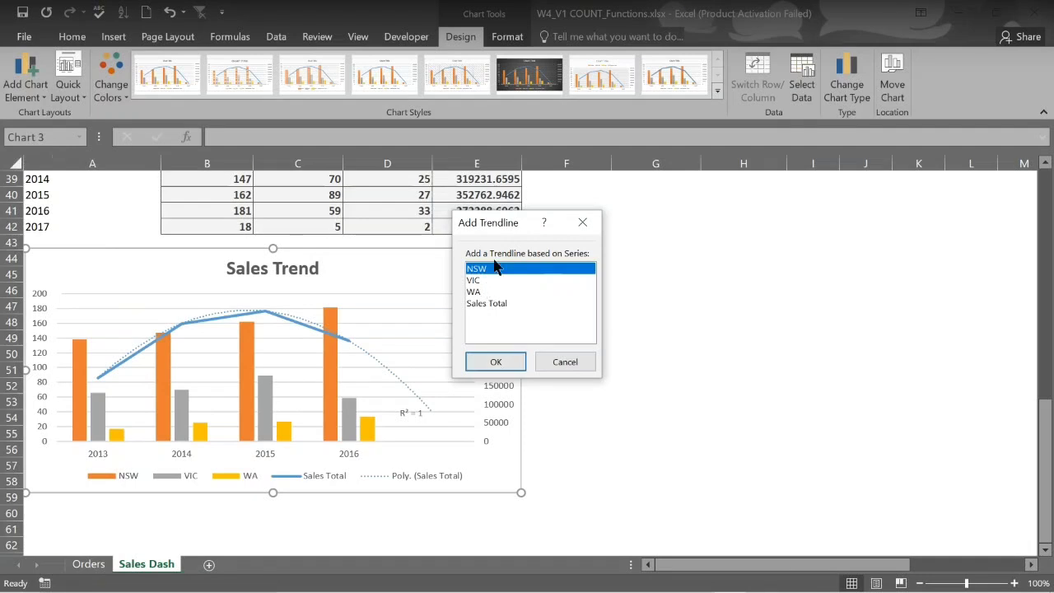
Pick NSW in the Add Trendline dialog to add an Expon. (NSW) trendline
click(497, 363)
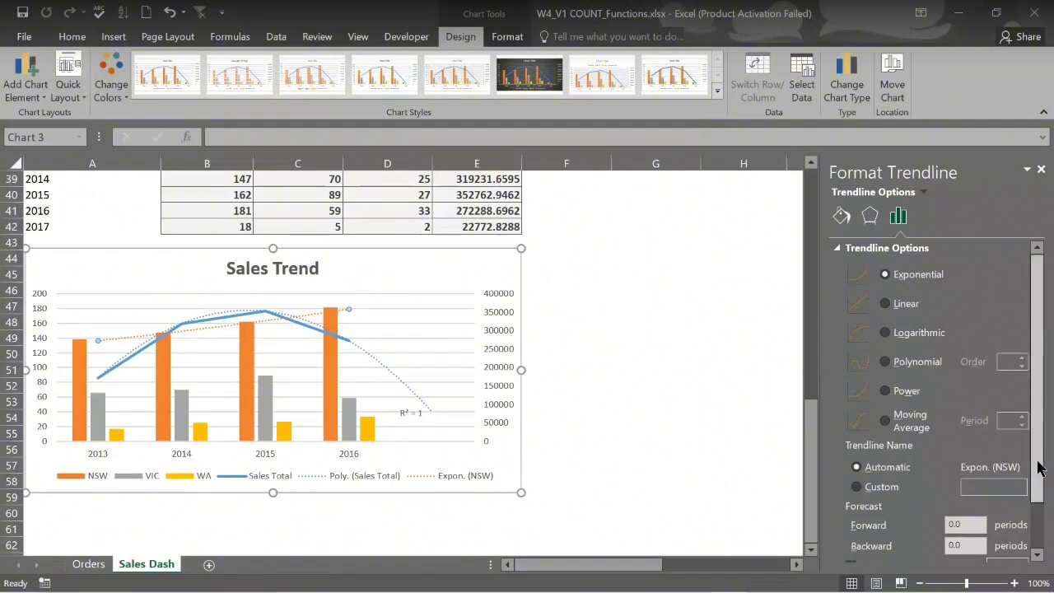
Display the NSW trendline's R-squared value (0.986) on the Sales Trend chart
drag(1036, 466, 1036, 572)
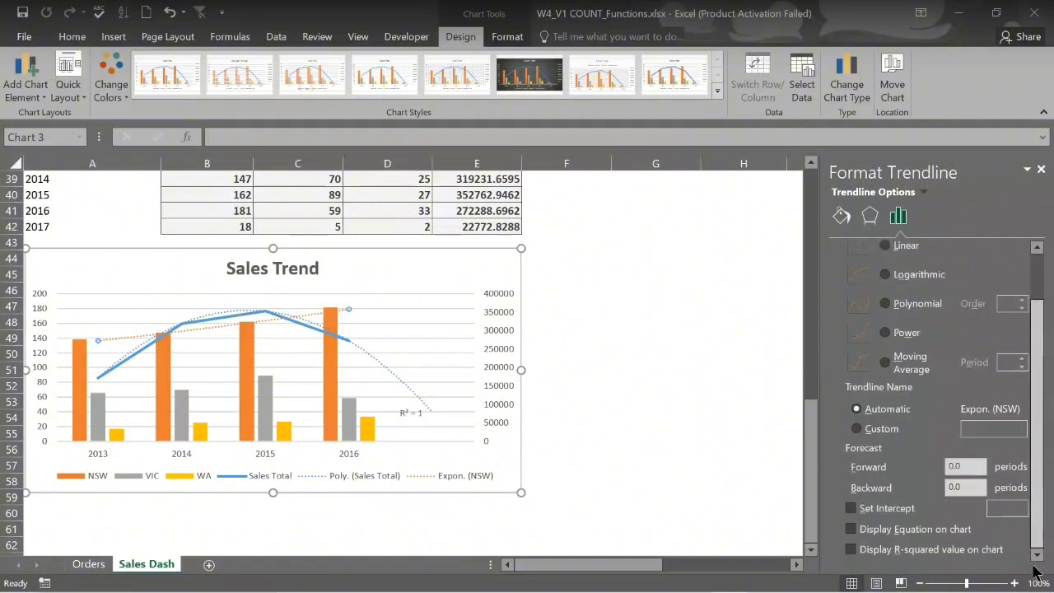
click(852, 550)
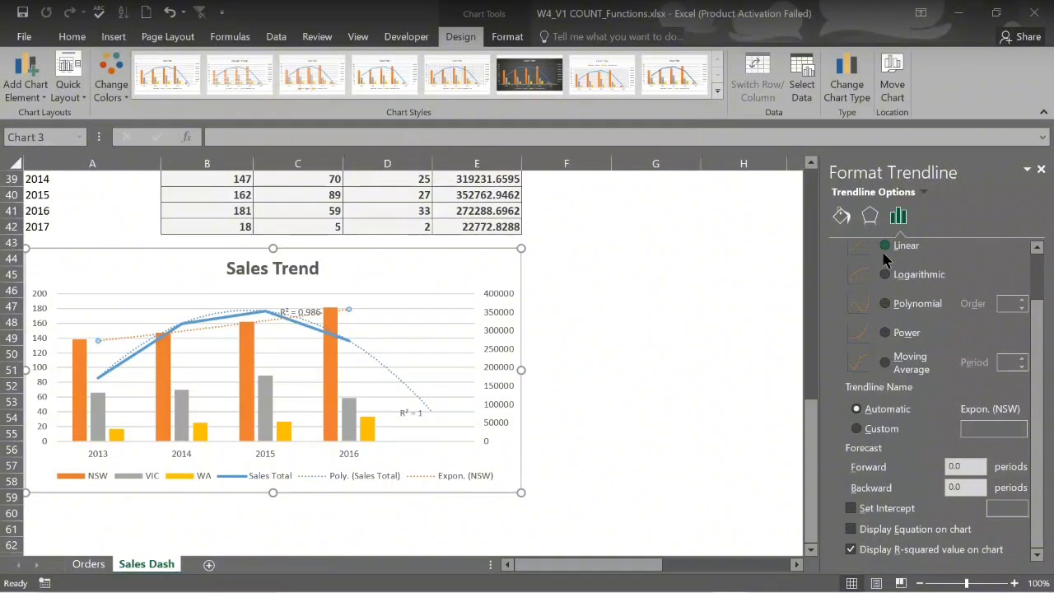
drag(1040, 335, 1021, 239)
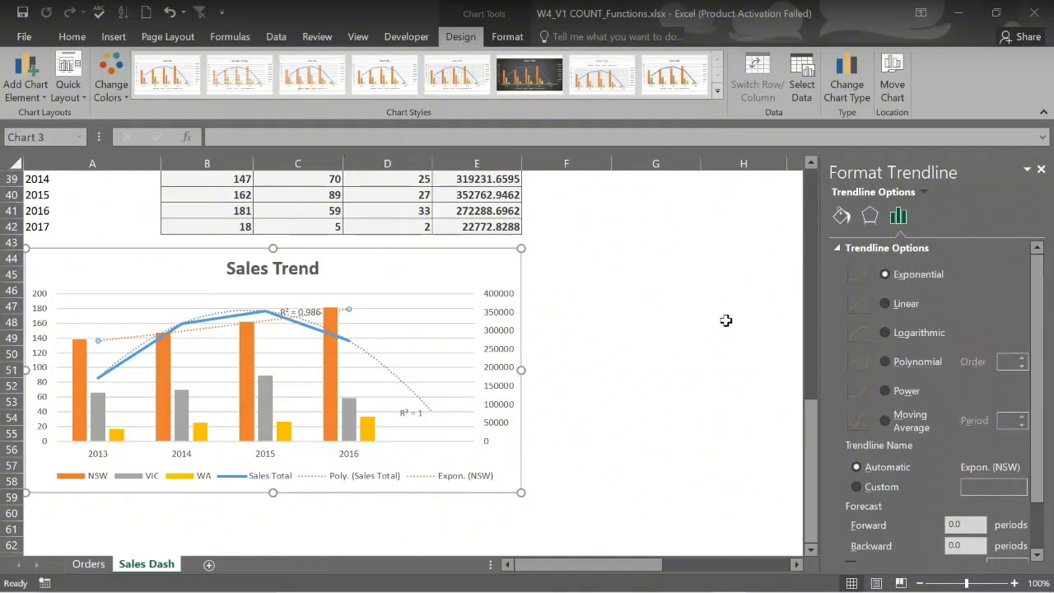
click(885, 305)
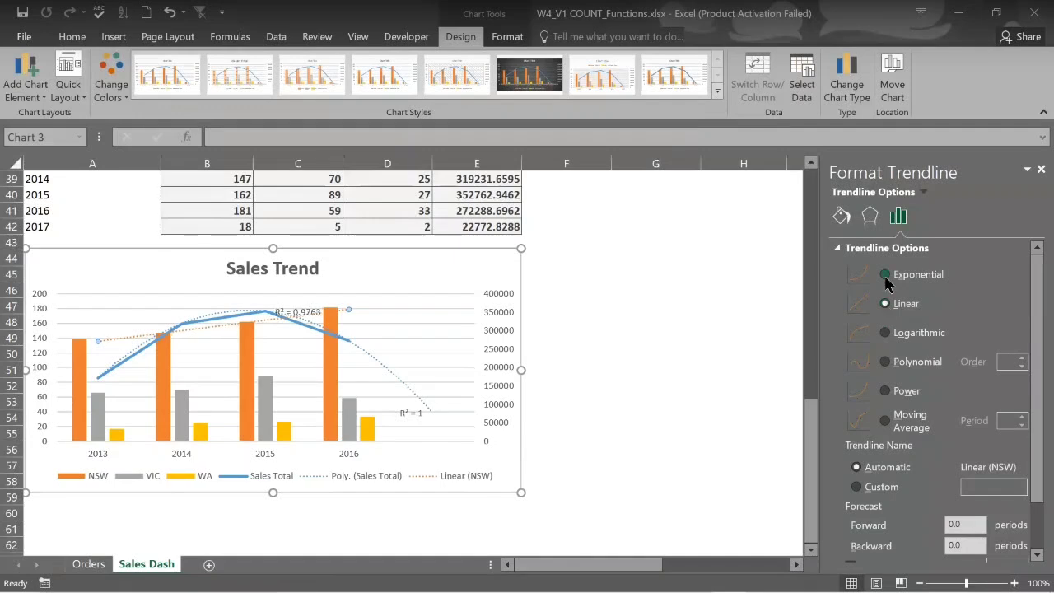
click(885, 275)
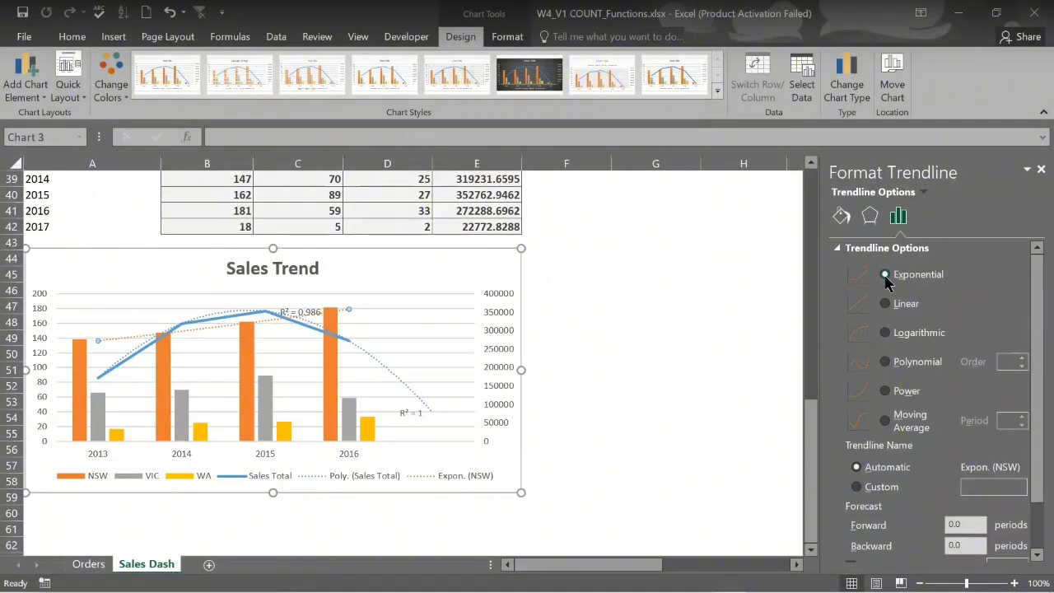
click(885, 304)
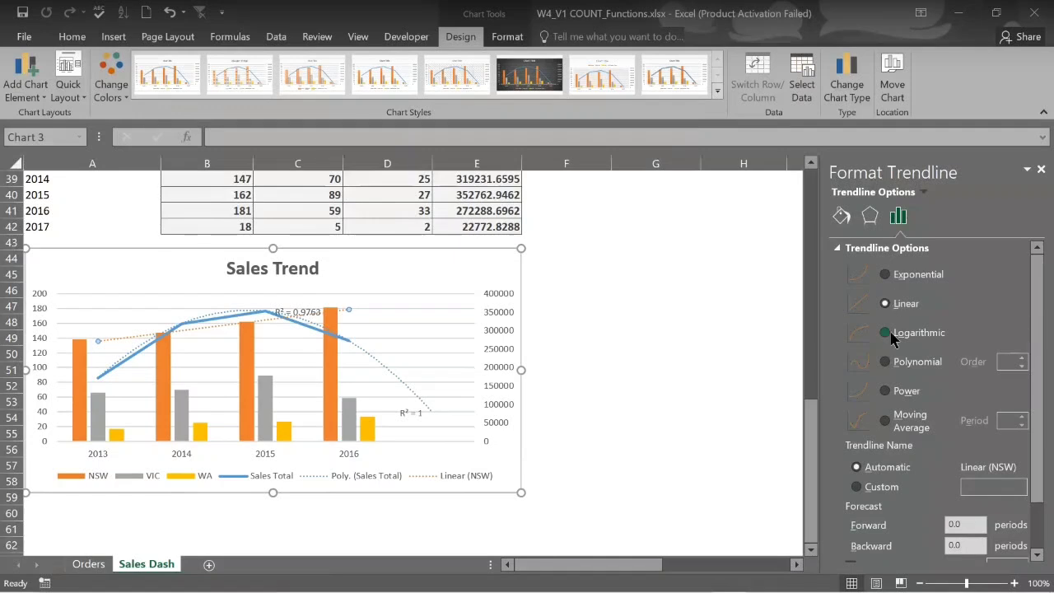
click(885, 333)
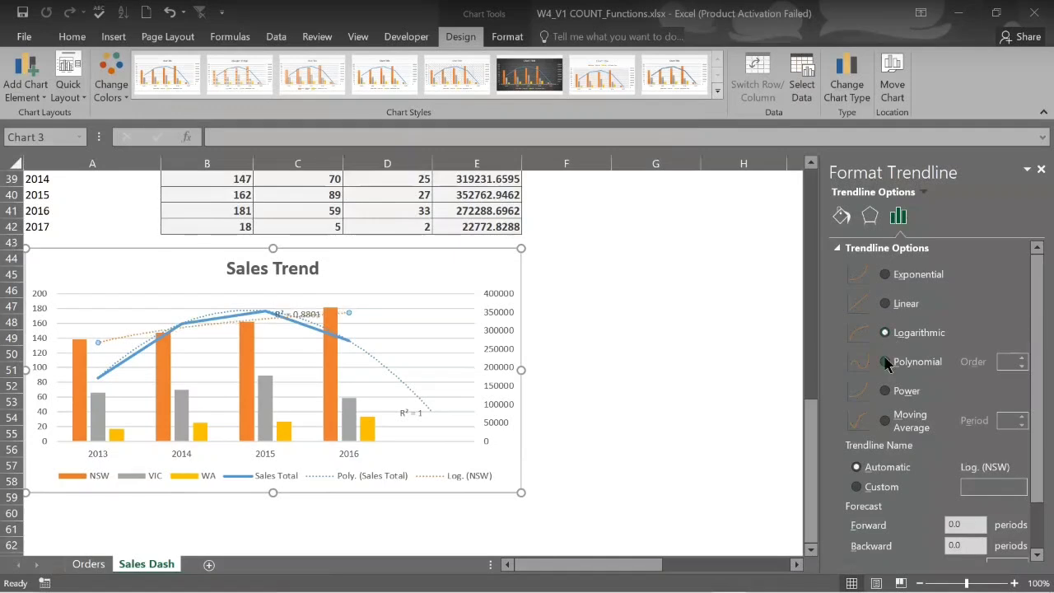
click(886, 362)
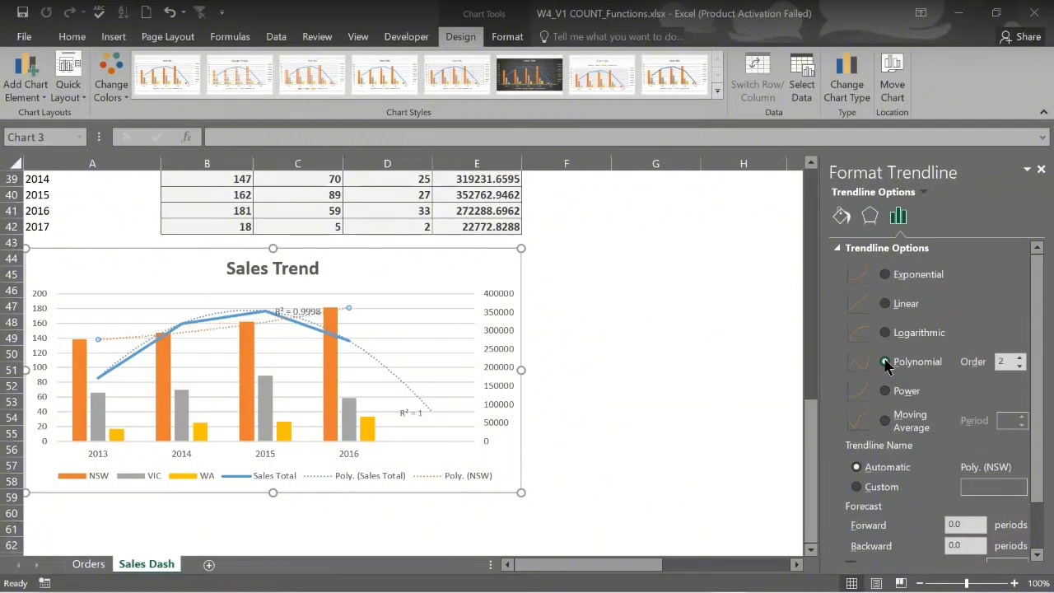
click(885, 277)
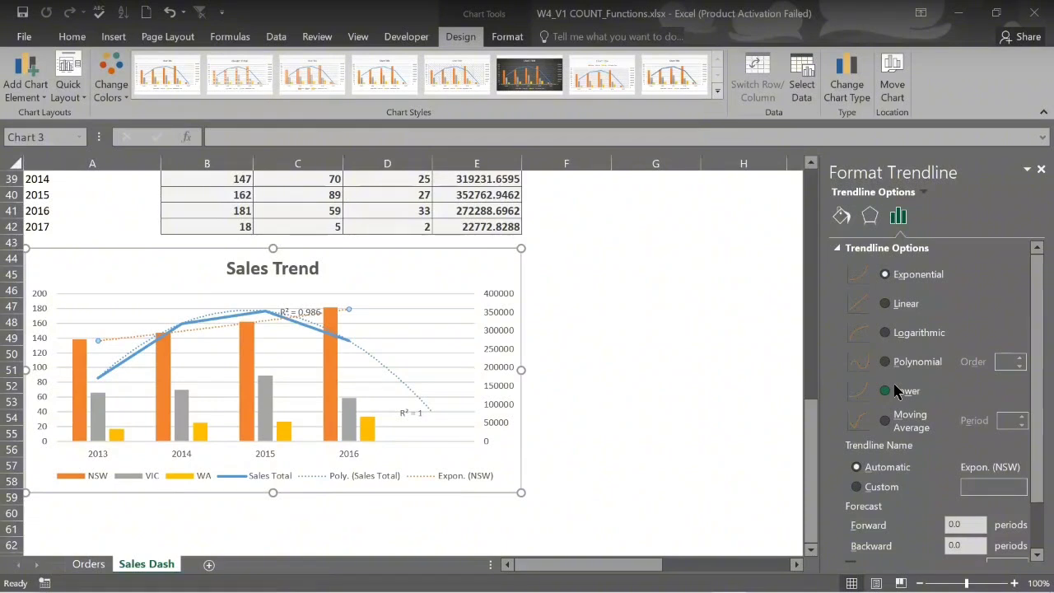
Set the NSW exponential trendline's Forecast Forward value to 2 periods
click(962, 520)
key(BackSpace)
key(BackSpace)
key(BackSpace)
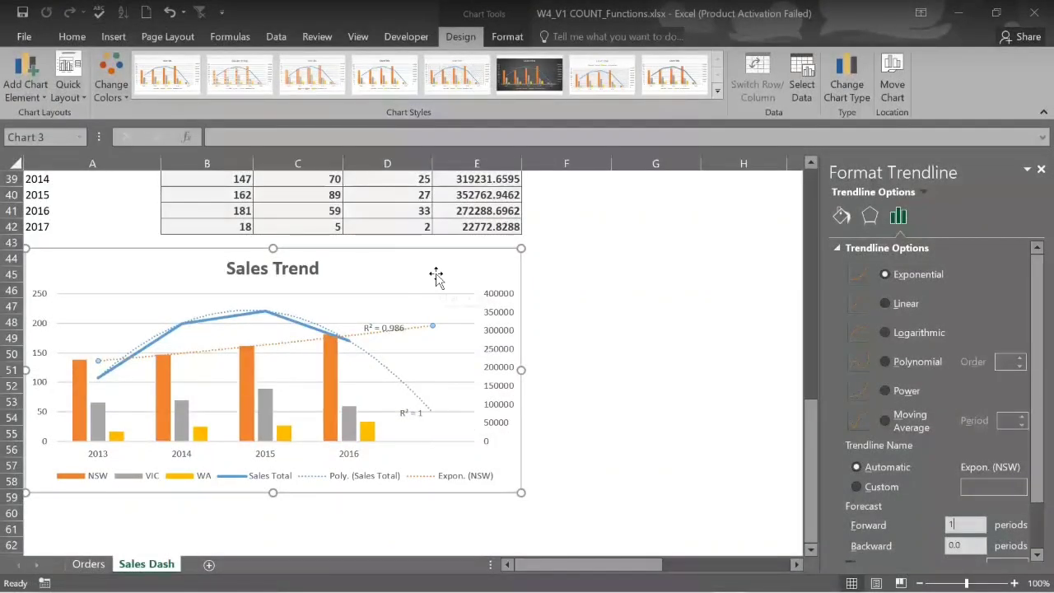
scroll(437, 278, up, 1)
scroll(436, 277, down, 1)
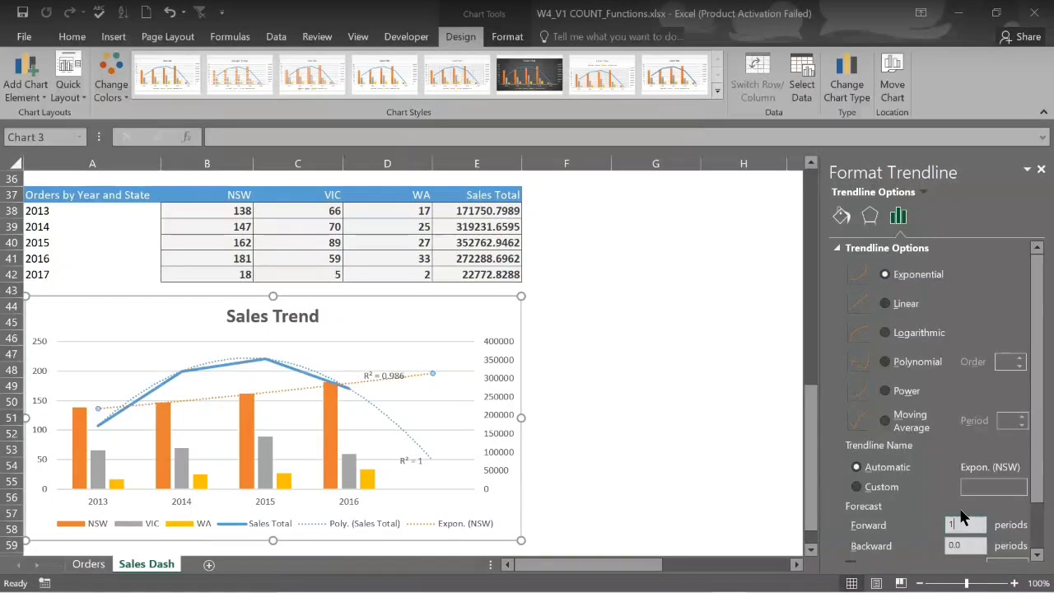
text(2)
key(Return)
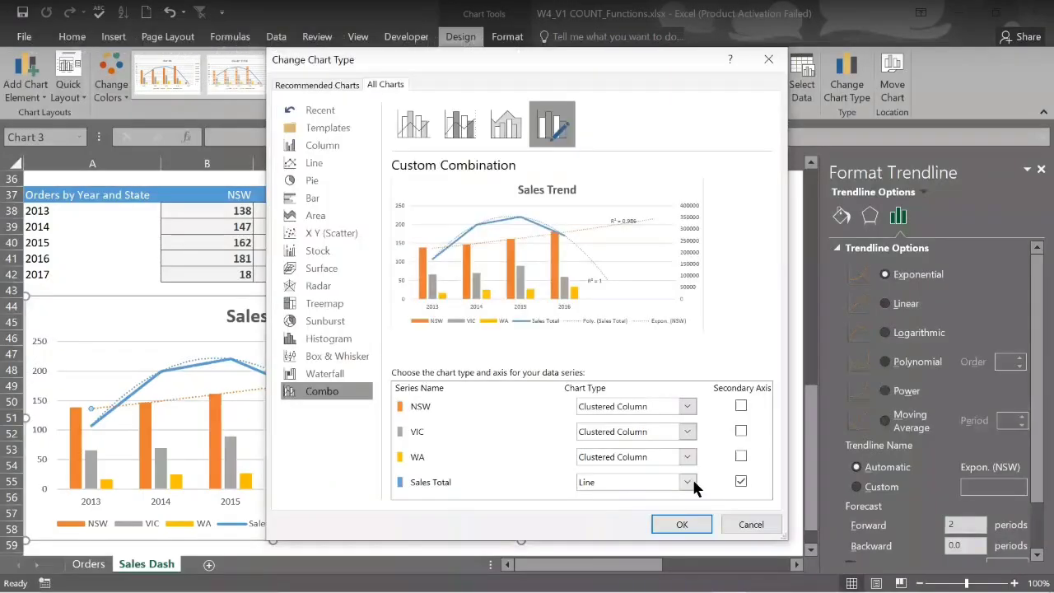
Close the Change Chart Type combo settings without making changes
click(751, 525)
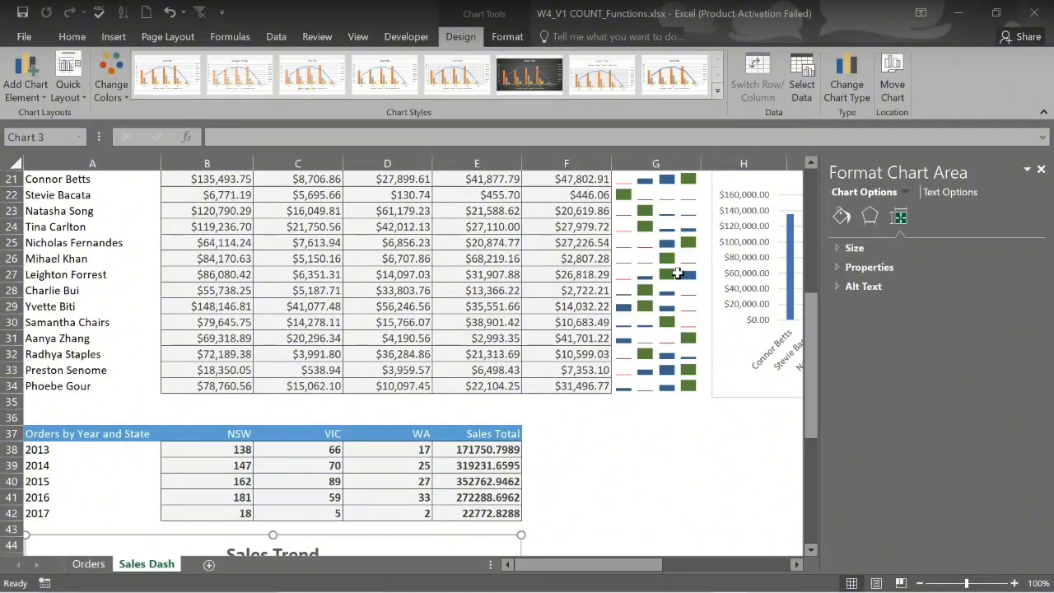
Scroll the Sales Dash sheet up and back down around the account manager table
scroll(676, 275, up, 2)
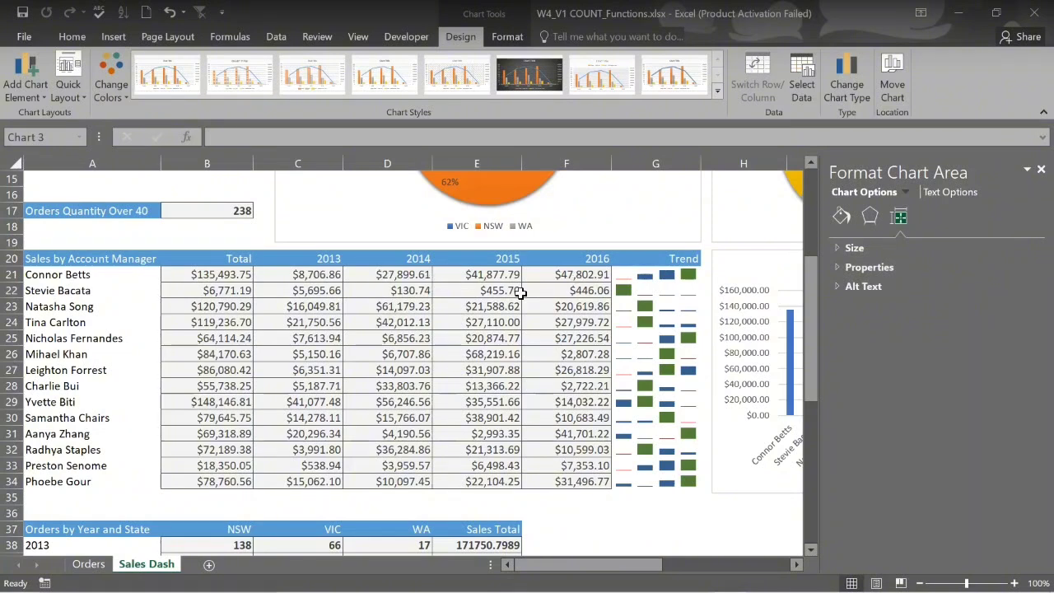
scroll(521, 292, down, 10)
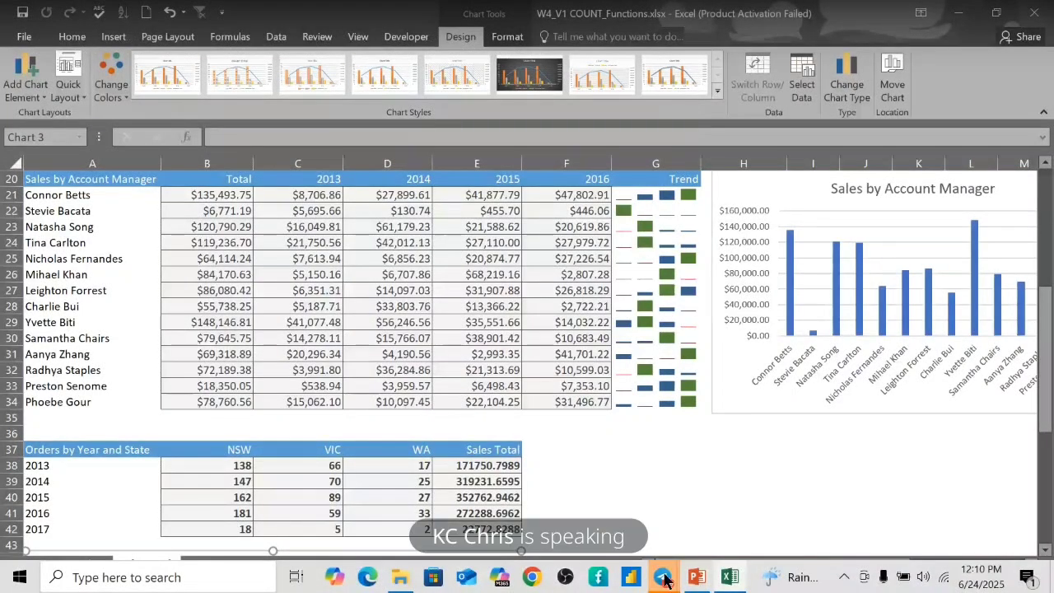
Bring Telegram's Live Class chat to the front and open its group call full-screen
mouse_move(665, 580)
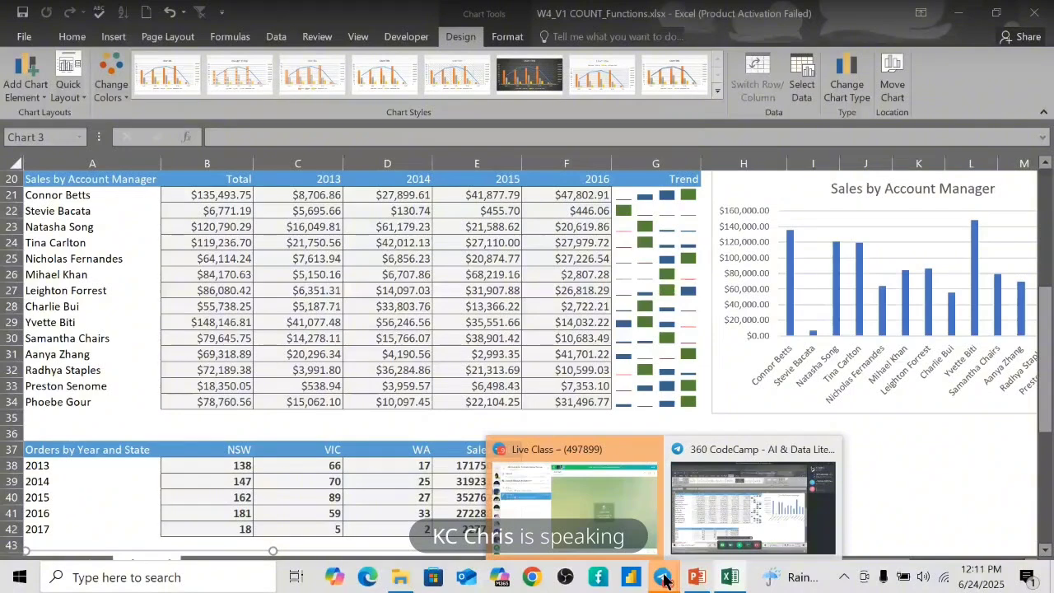
mouse_move(609, 510)
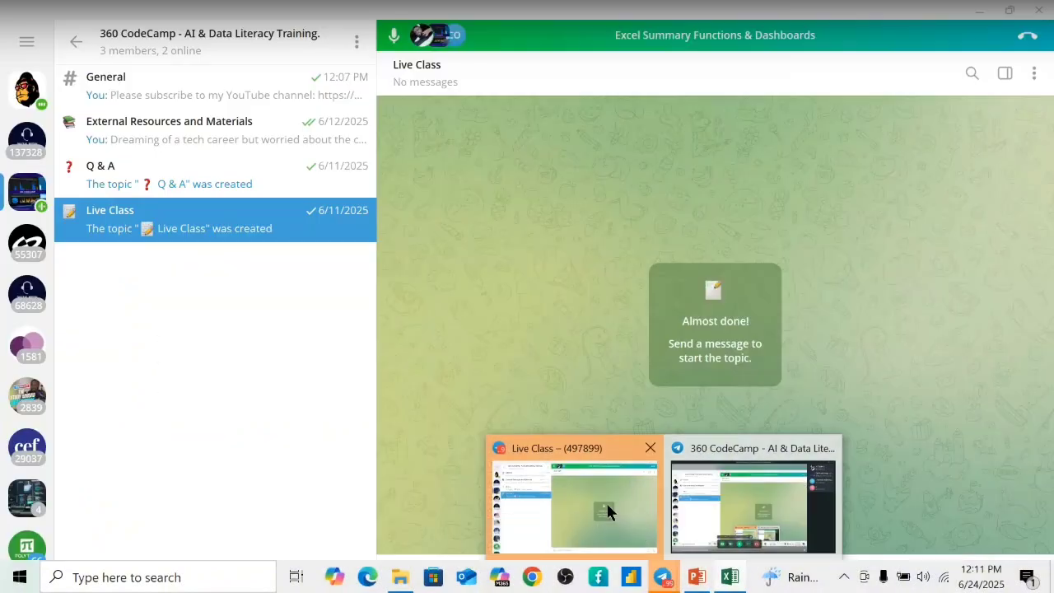
click(606, 502)
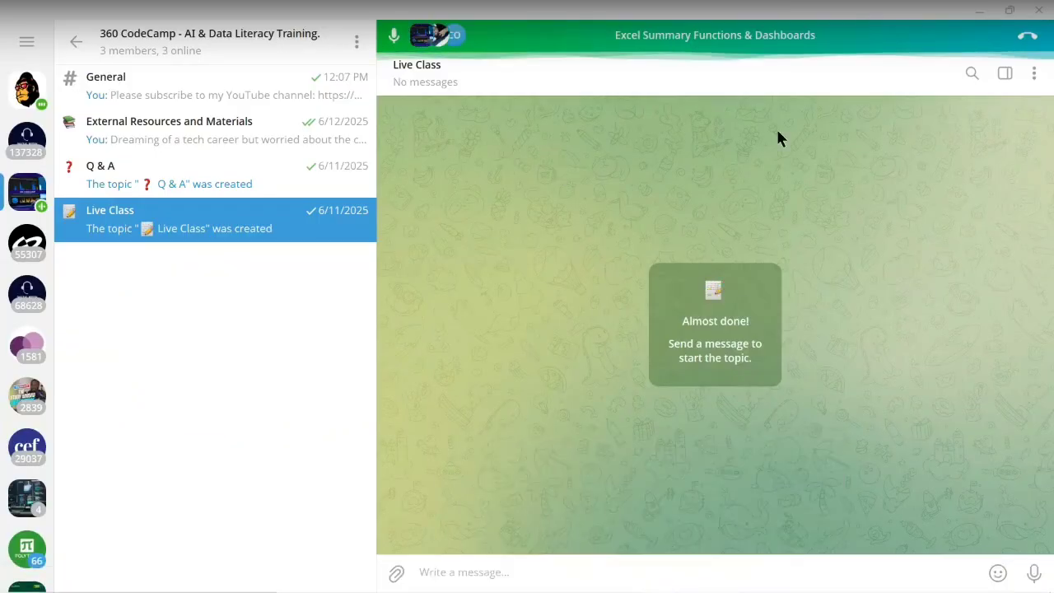
mouse_move(669, 586)
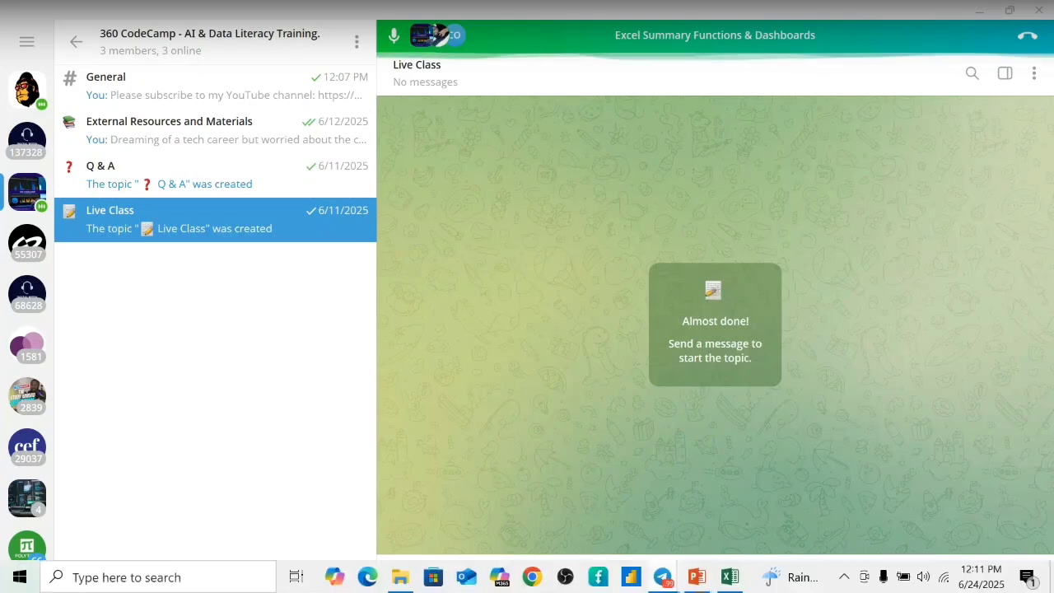
click(663, 580)
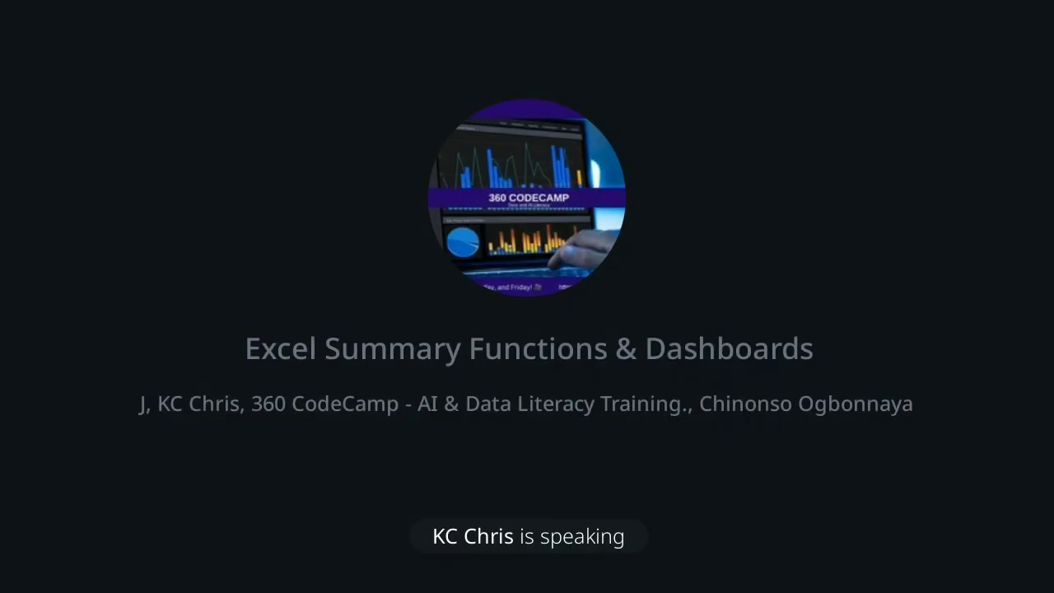